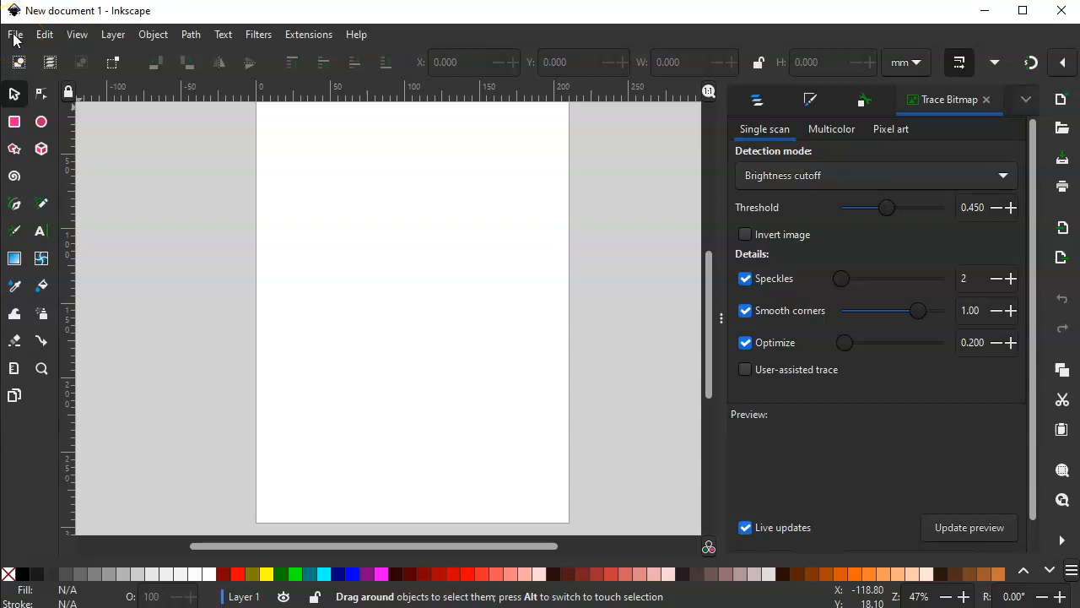
Open the image obama.jpg from the Propaganda folder and accept the import settings
click(15, 38)
click(35, 102)
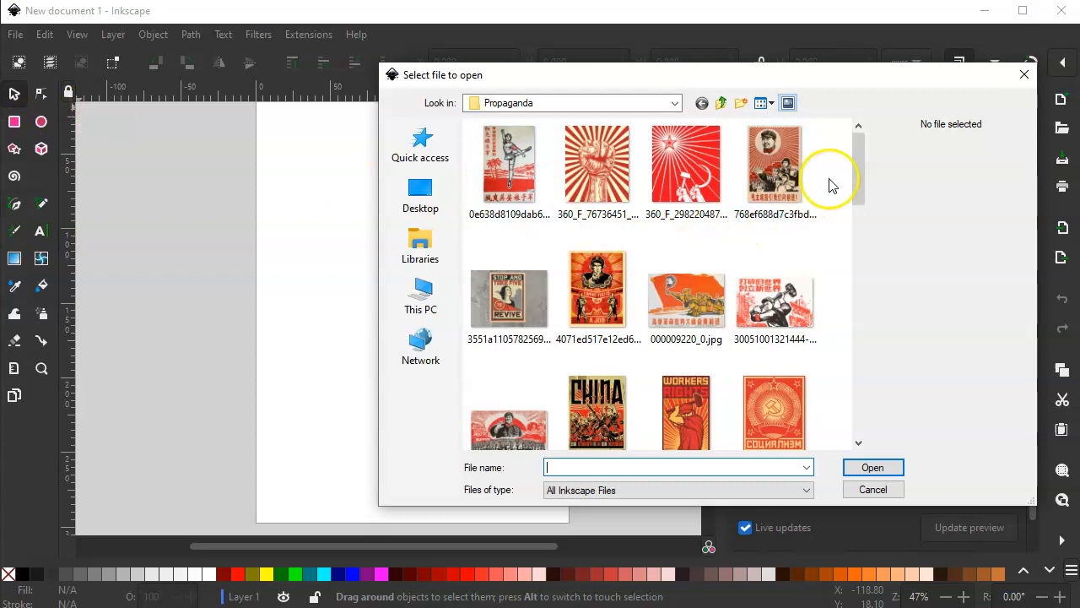
drag(857, 161, 851, 302)
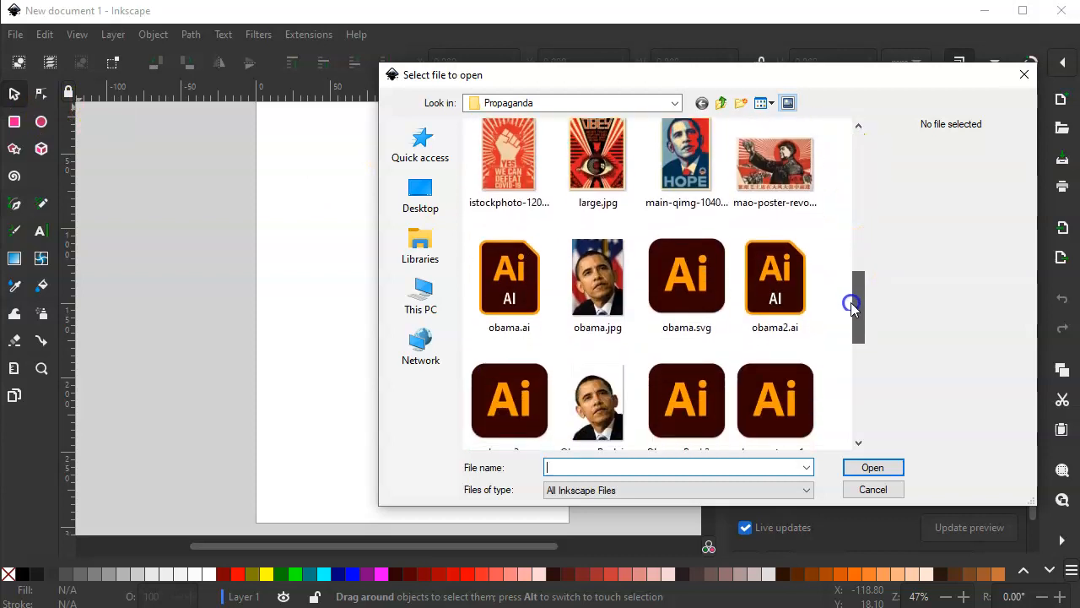
click(560, 286)
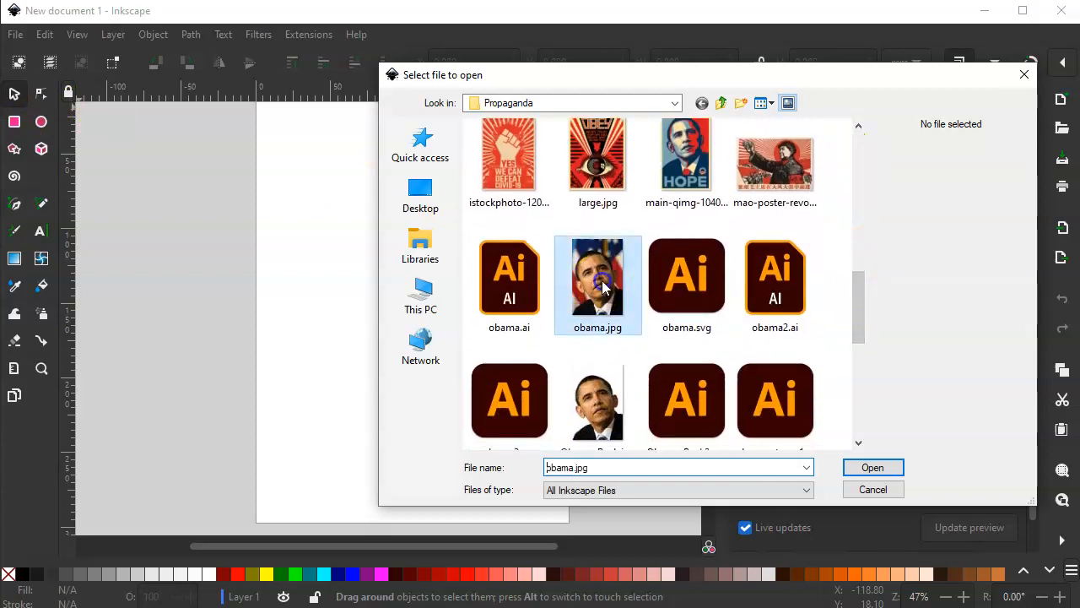
click(877, 469)
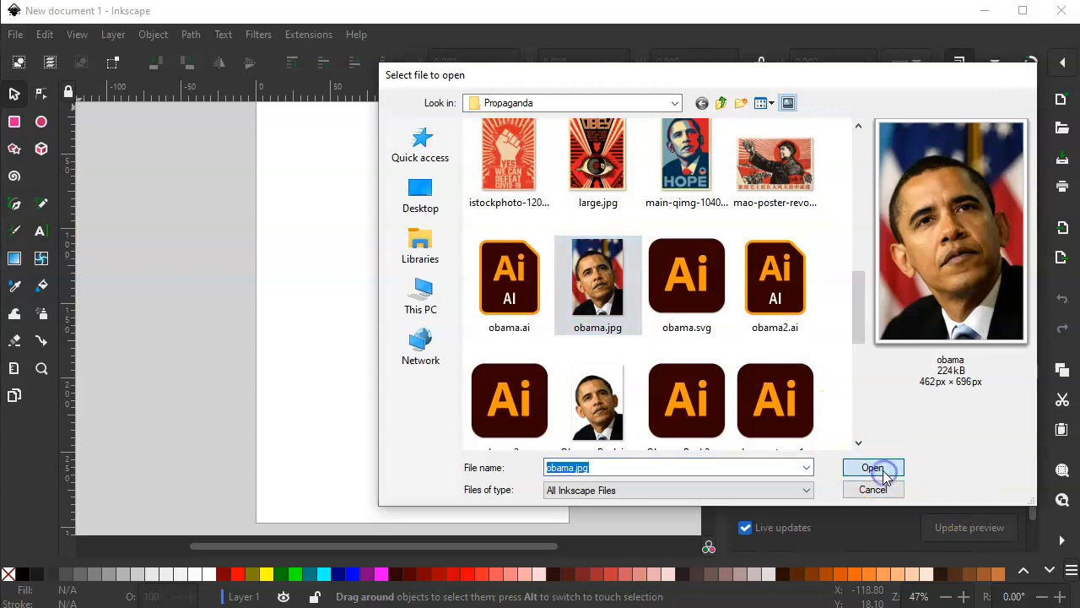
click(245, 236)
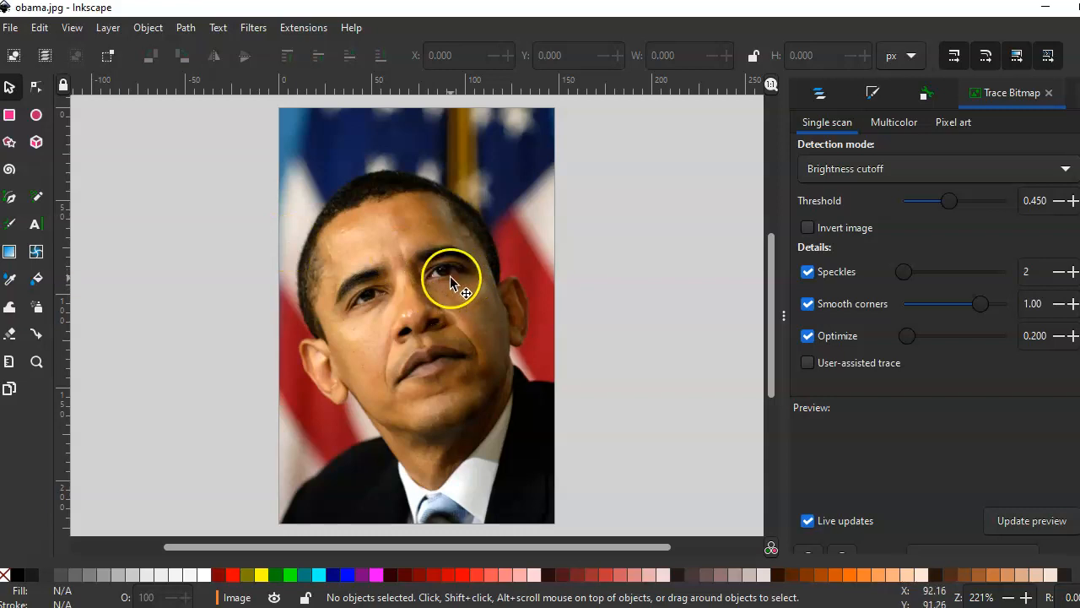
Select the photo, open Trace Bitmap for it and widen the dialog area to enlarge the trace preview
click(452, 284)
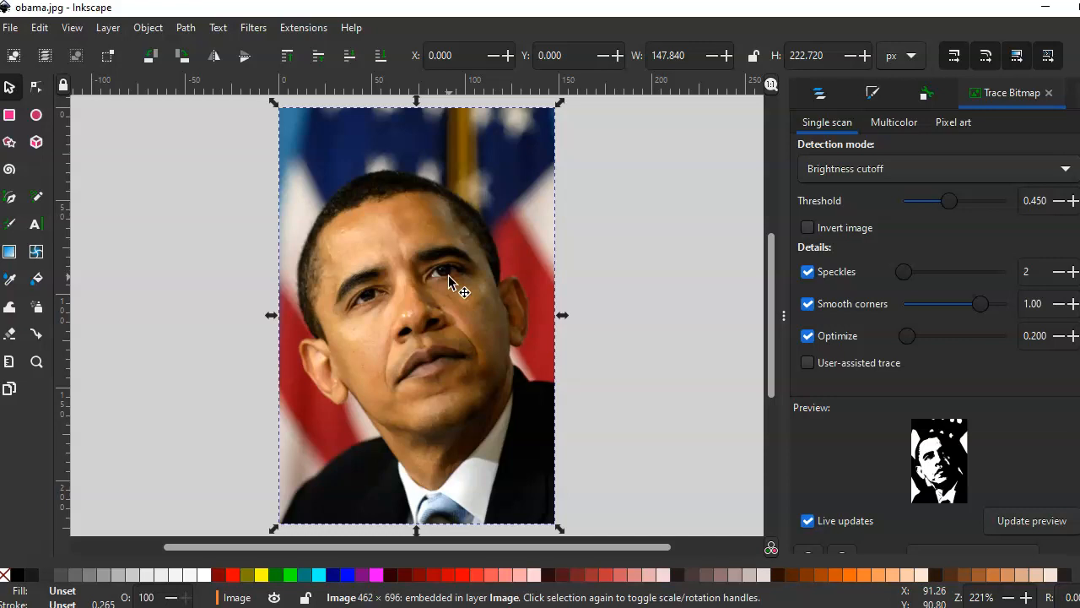
click(1049, 94)
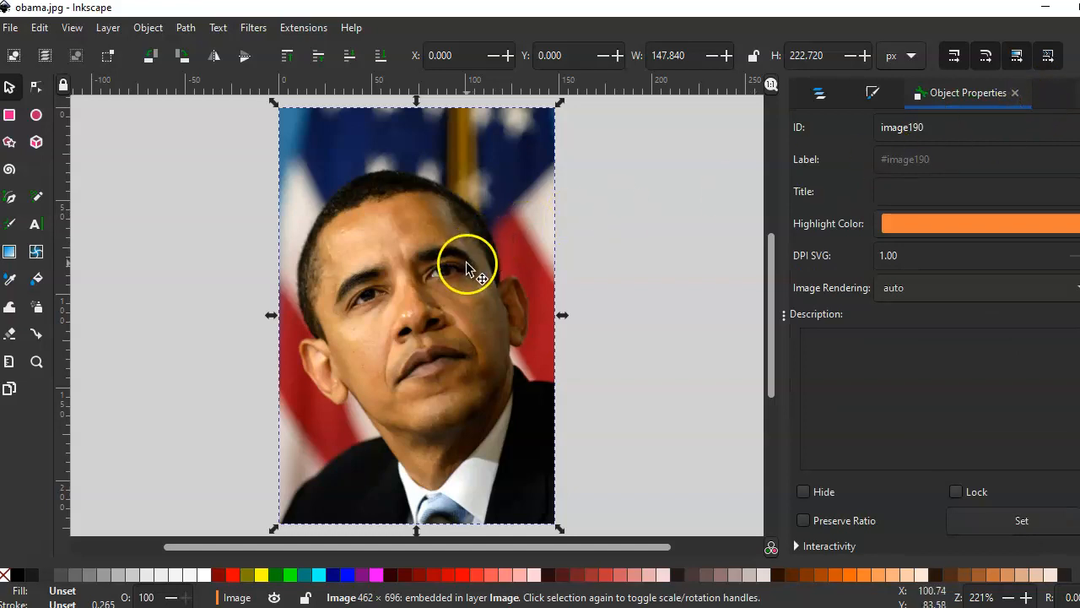
click(596, 196)
click(482, 221)
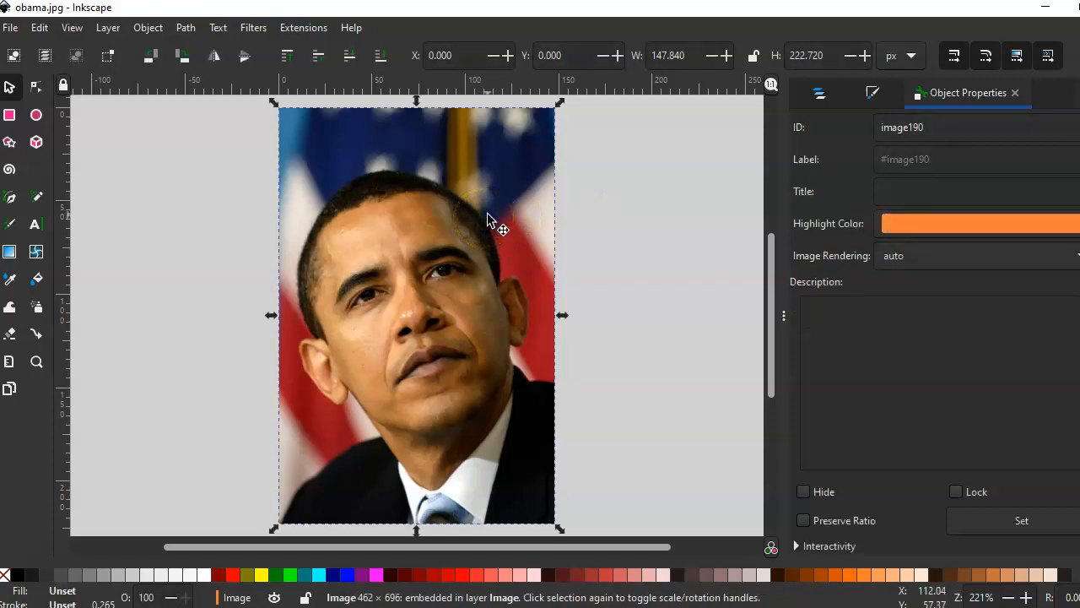
click(186, 27)
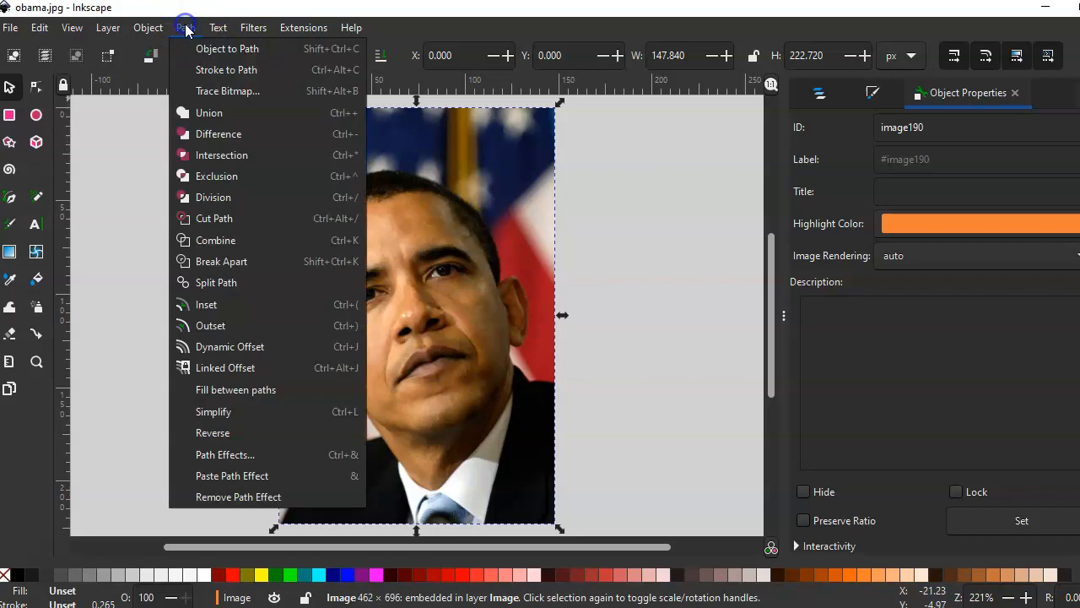
click(221, 91)
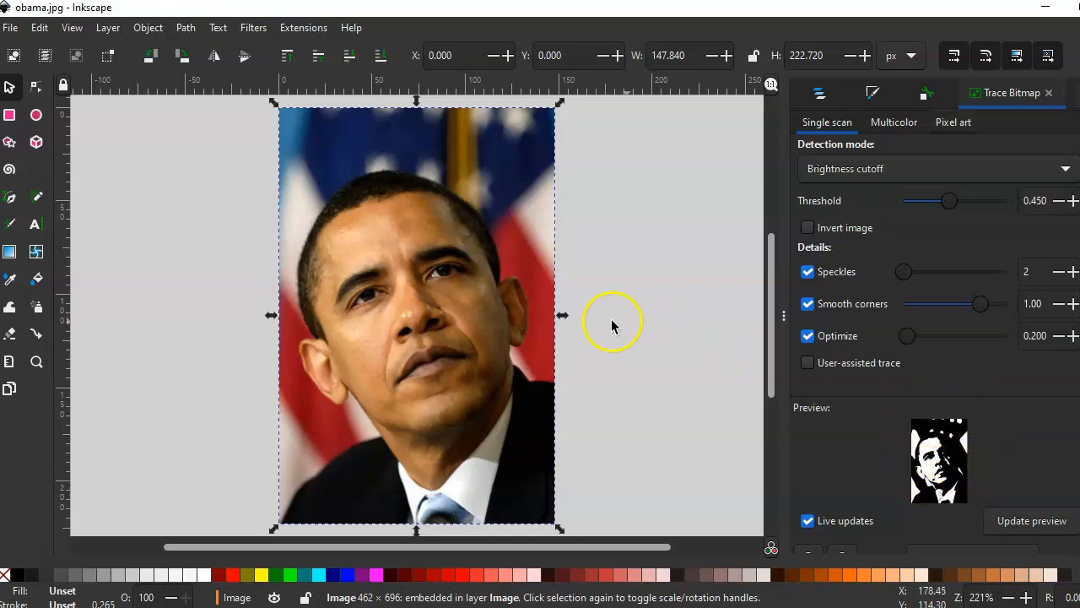
drag(414, 548, 517, 565)
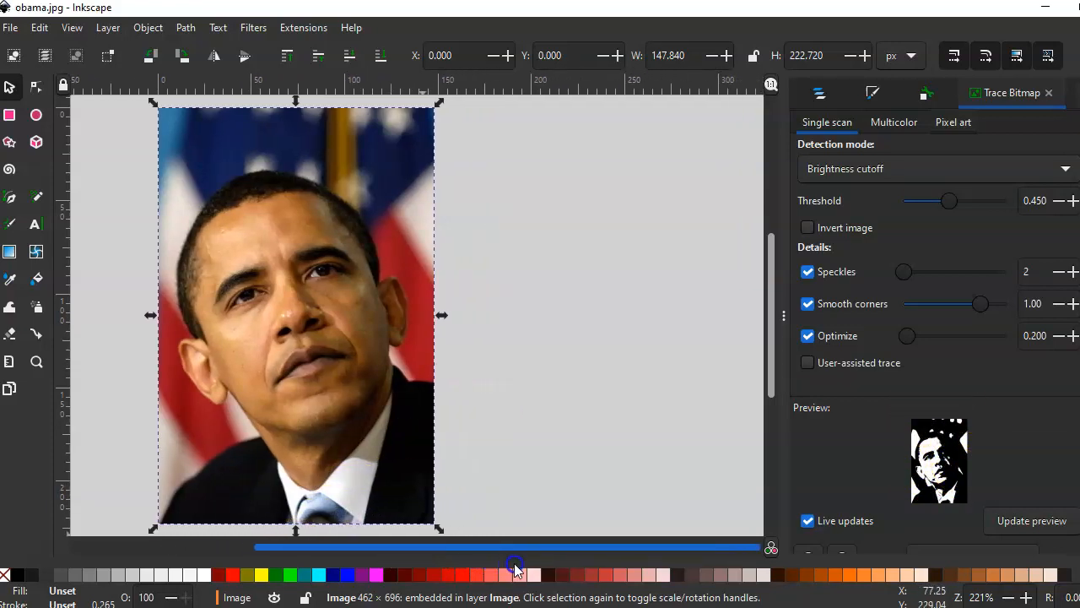
drag(783, 317, 527, 317)
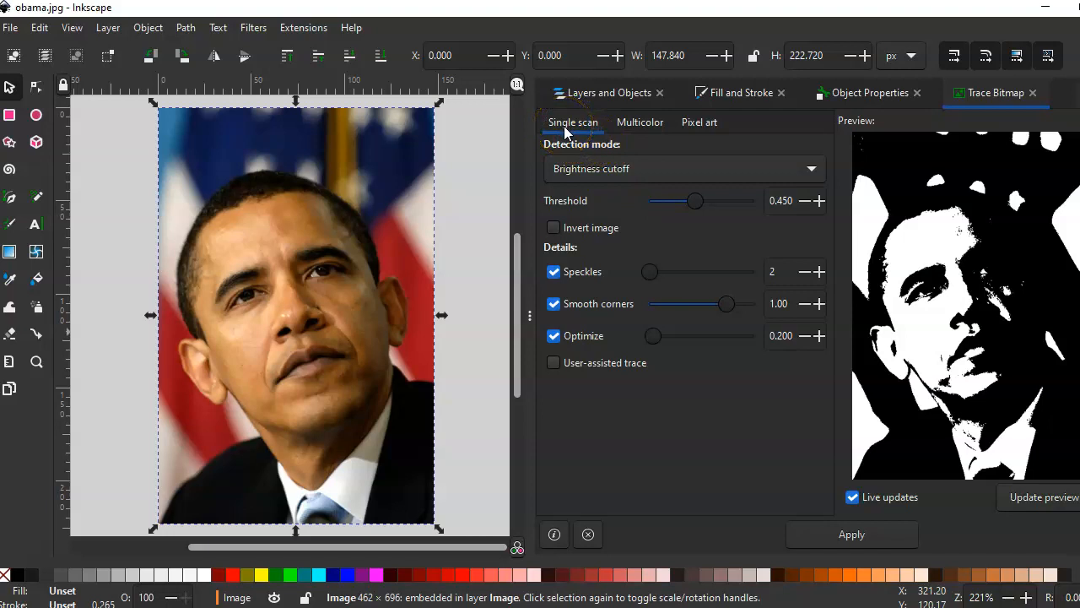
Set up a Multicolor trace with Colors detection, 6 scans and Smooth enabled
click(639, 124)
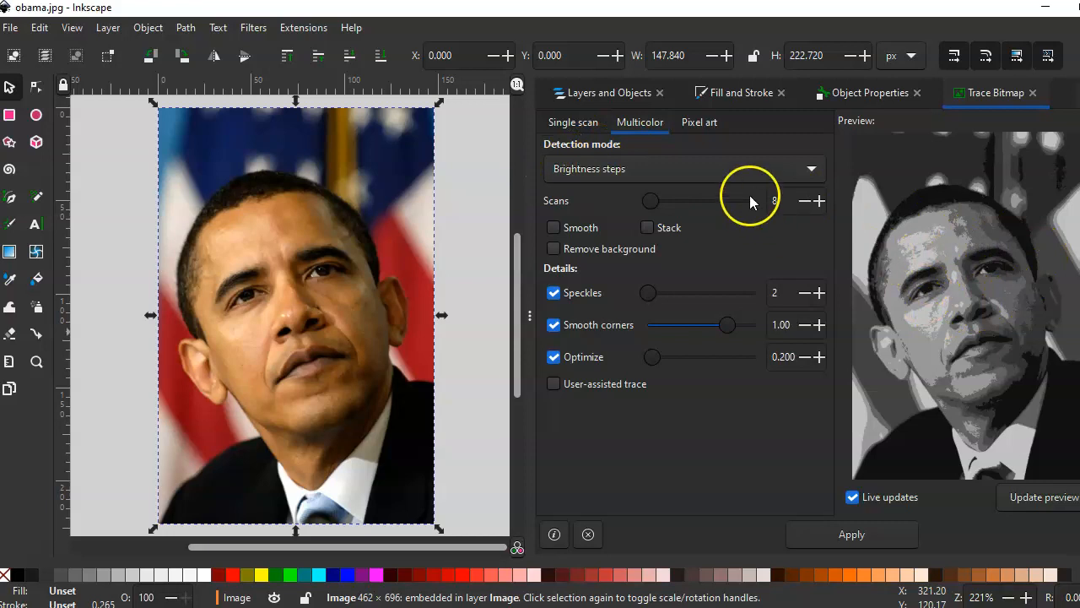
click(625, 168)
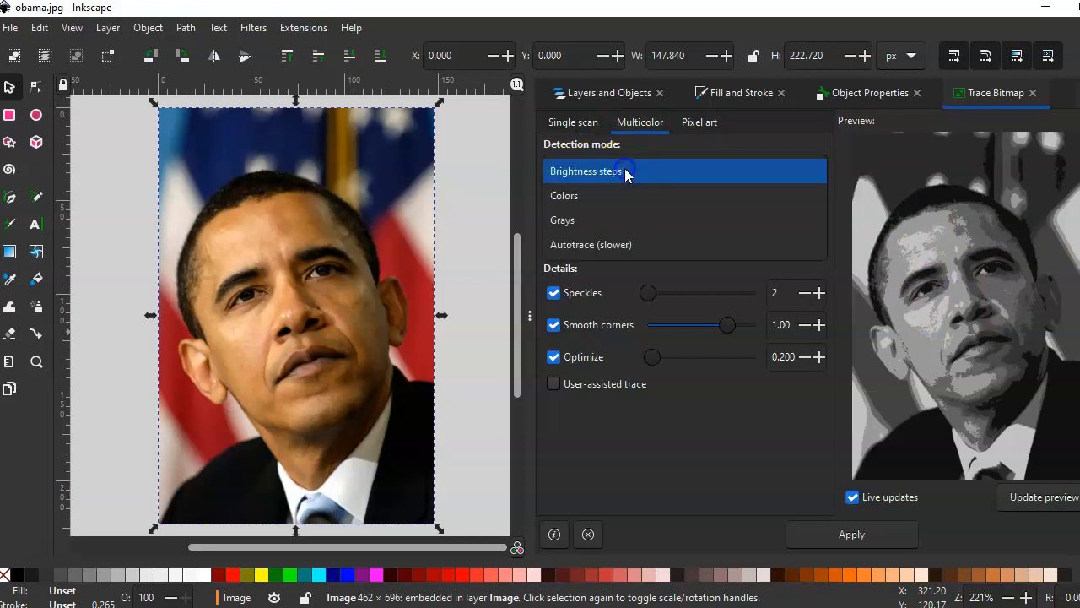
click(569, 197)
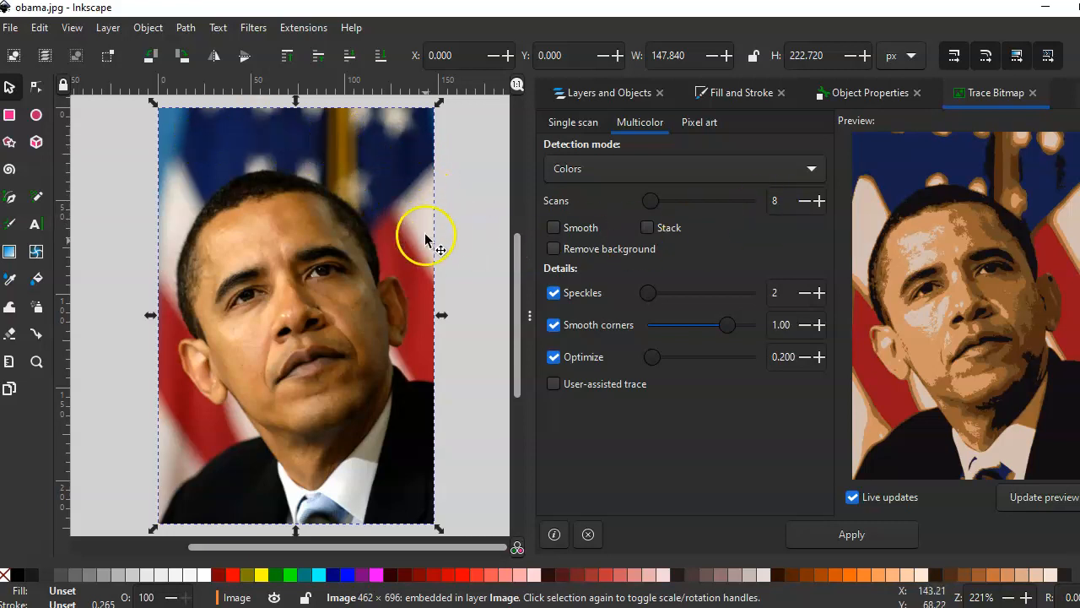
double_click(774, 201)
click(553, 228)
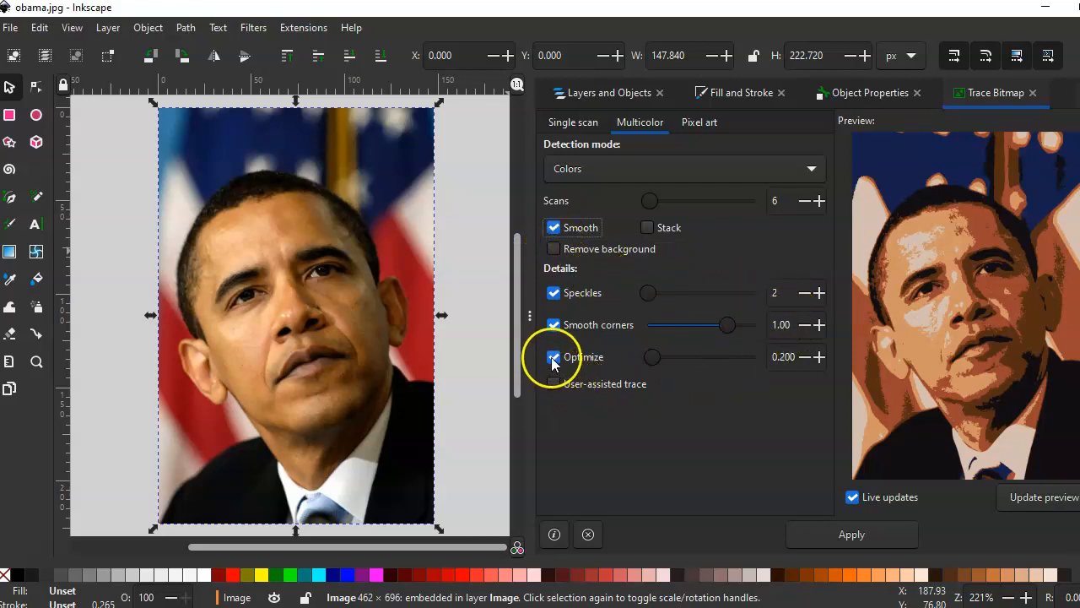
Disable Speckles and Optimize, raise Smooth corners to 1.34, and apply the trace
click(554, 295)
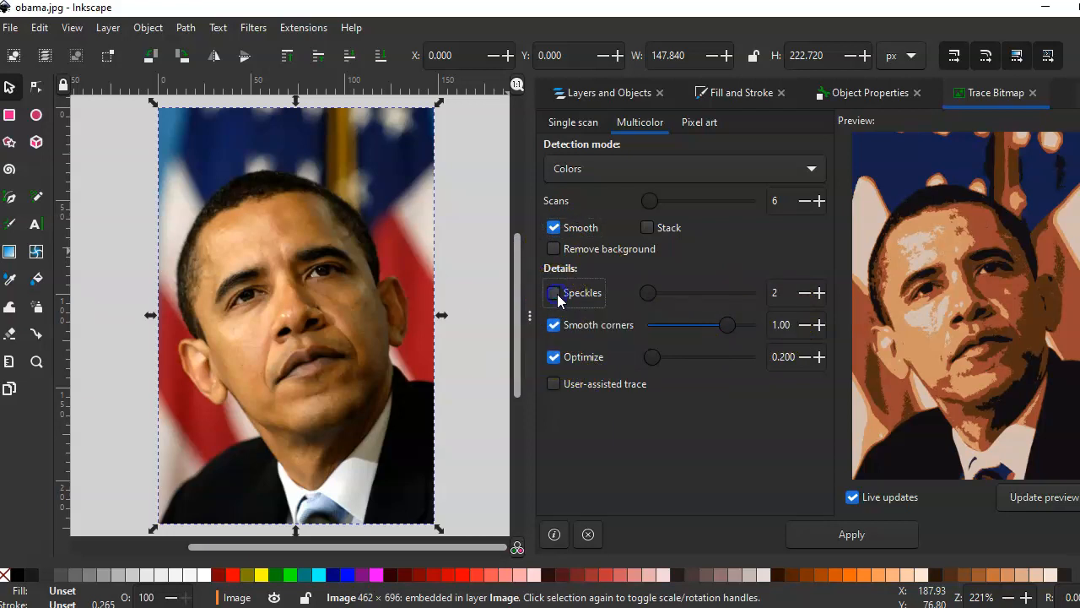
click(555, 359)
drag(726, 326, 782, 326)
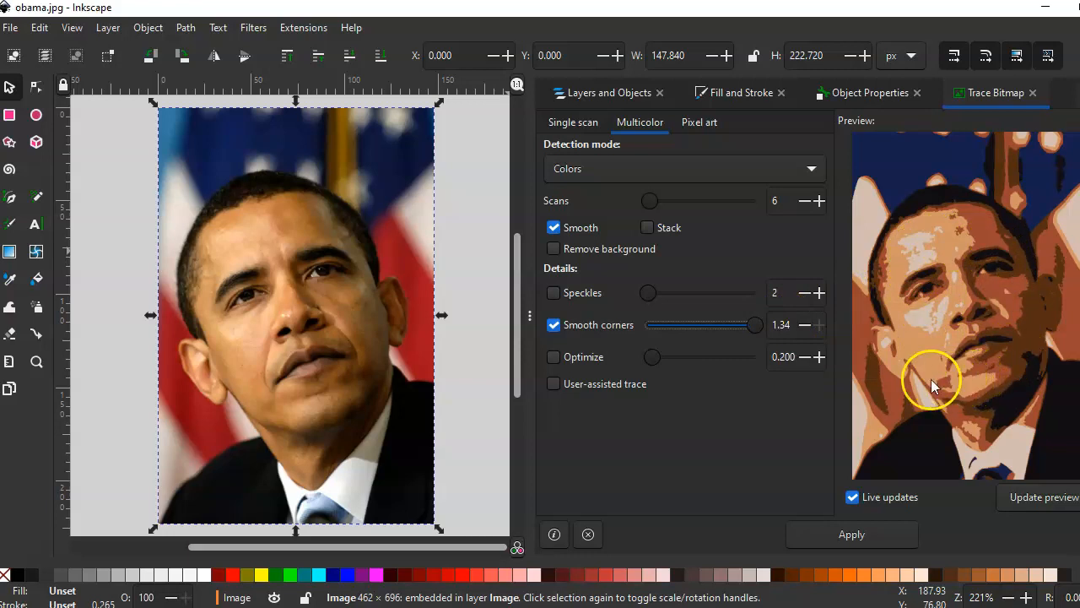
click(852, 534)
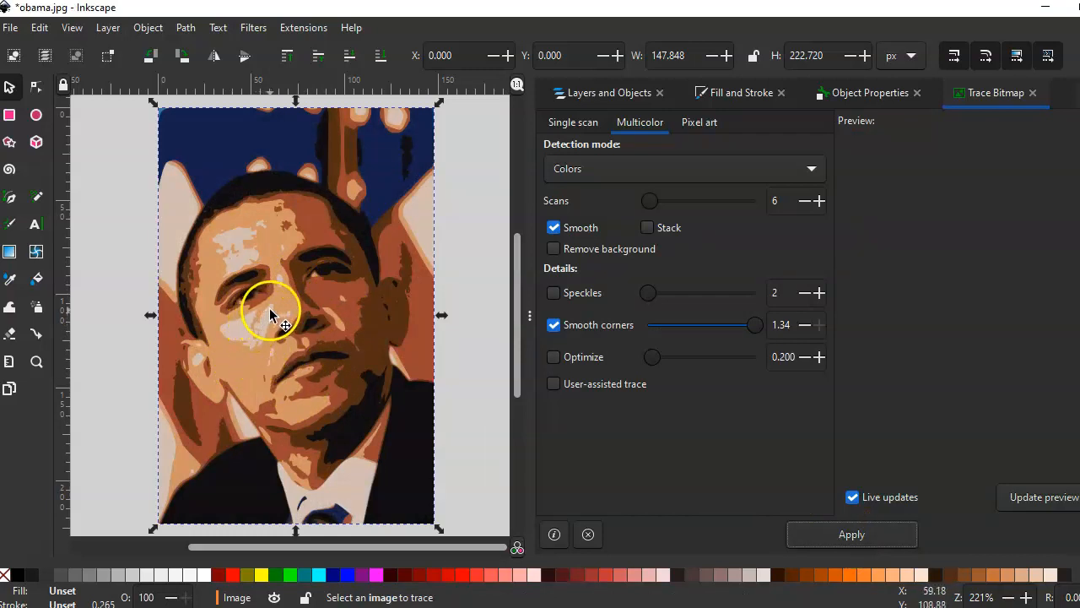
Widen the canvas area and examine the traced face's colour shapes up close
click(371, 388)
mouse_move(530, 317)
mouse_down()
mouse_move(855, 324)
mouse_move(1020, 350)
mouse_move(970, 351)
mouse_up()
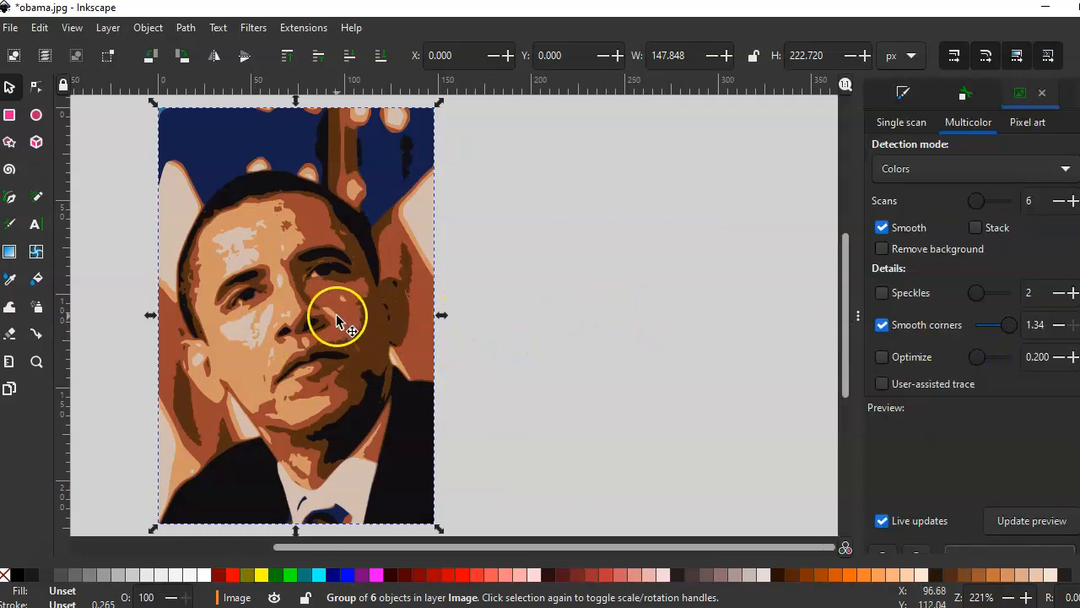
key(plus)
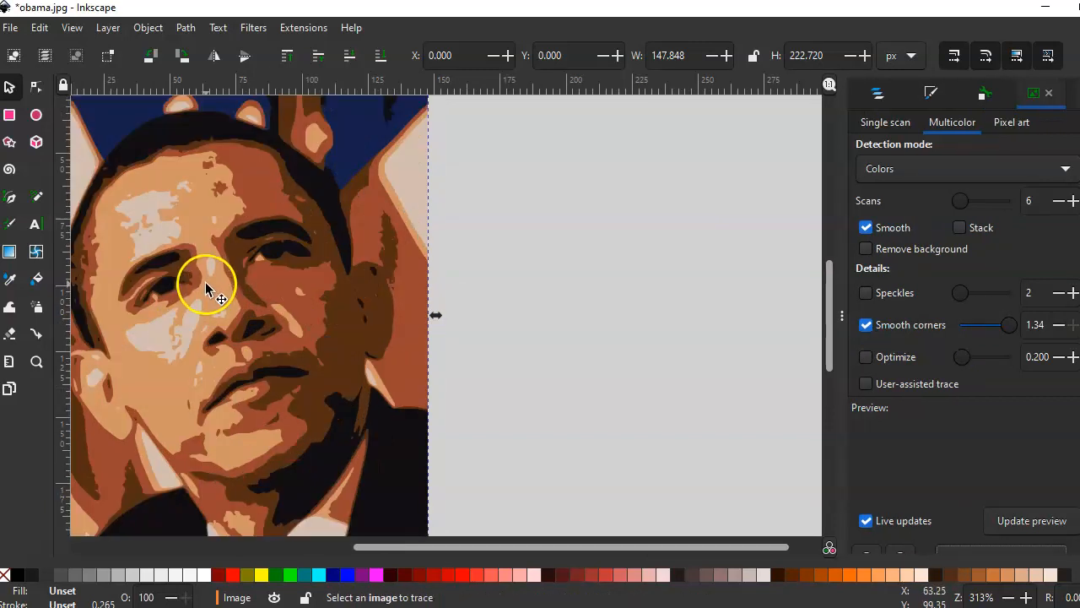
key(plus)
key(plus)
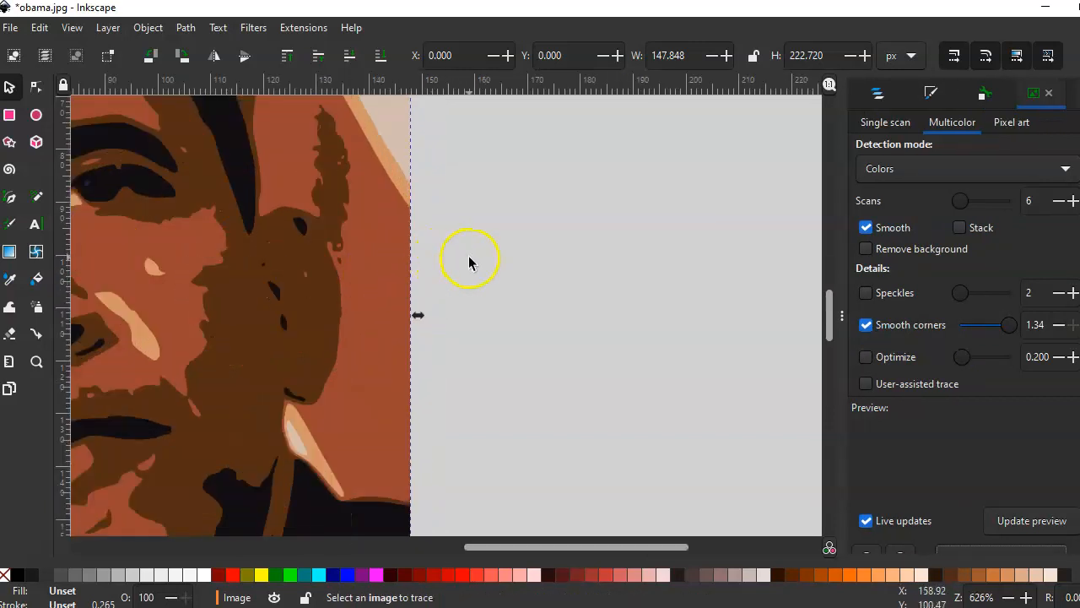
key(space)
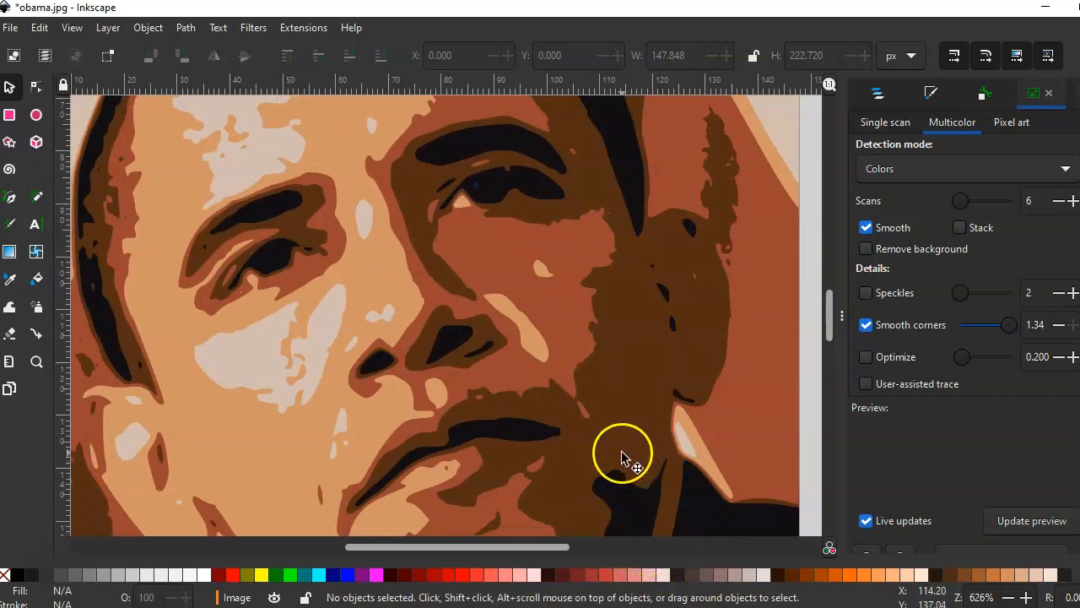
Switch to Photoshop to study the HOPE poster reference, minimize the reference windows and return to Inkscape
key(alt+Tab)
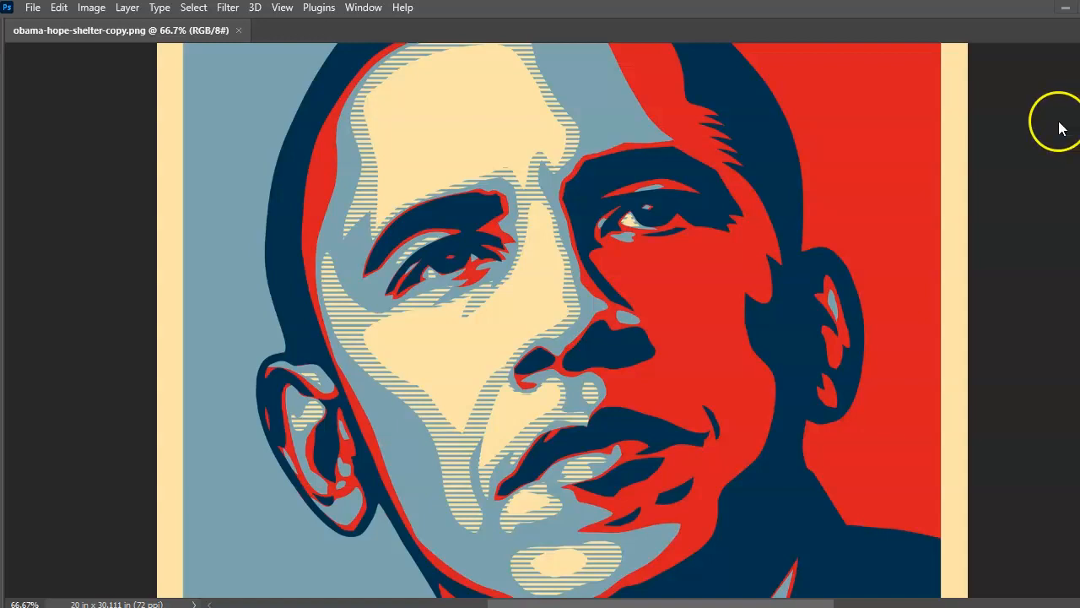
click(1064, 10)
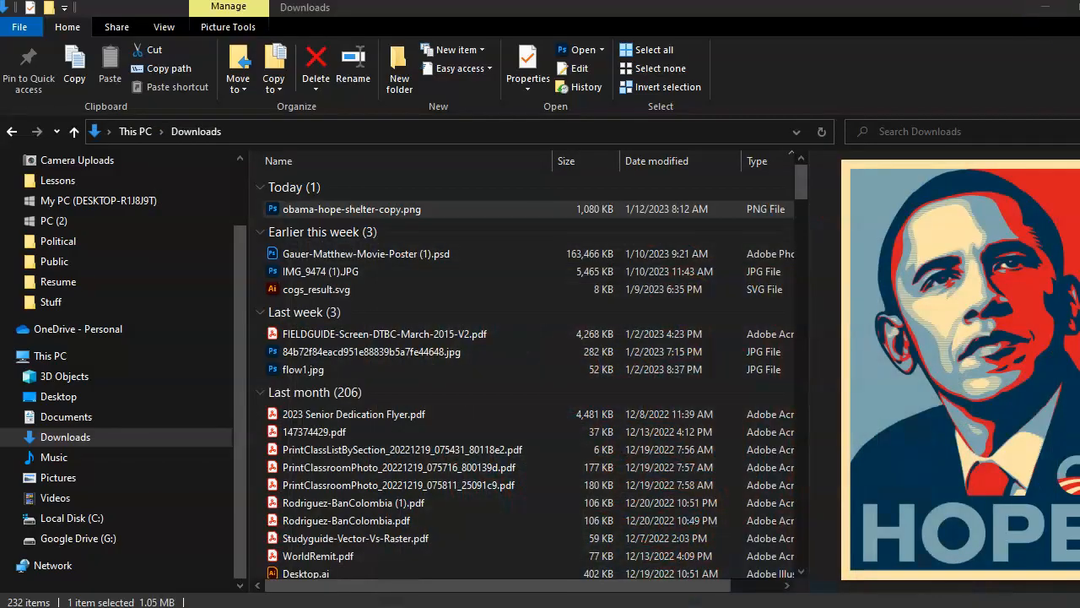
click(1062, 12)
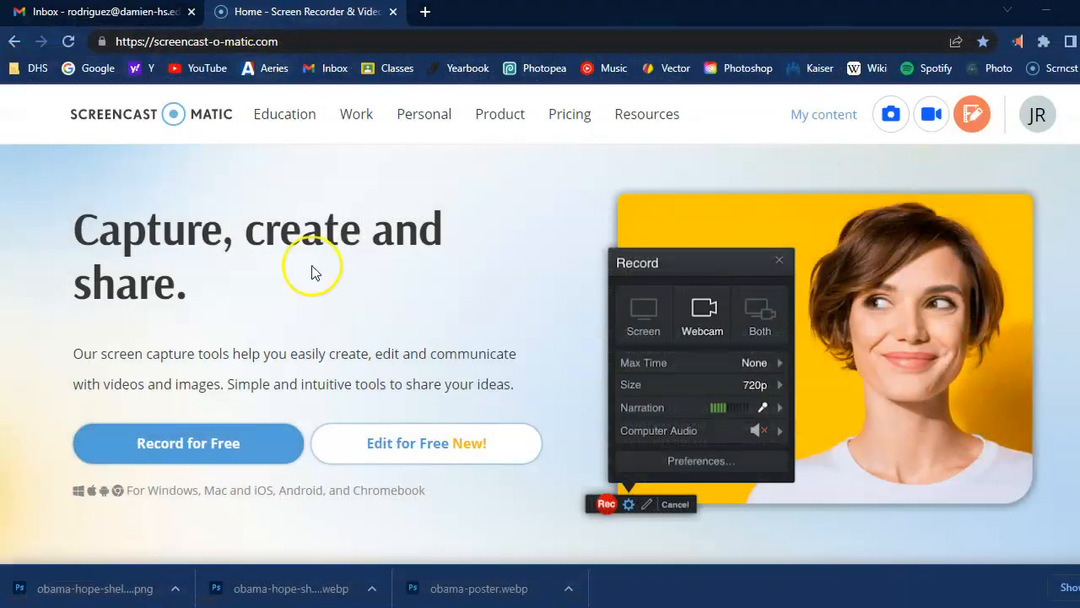
mouse_move(543, 606)
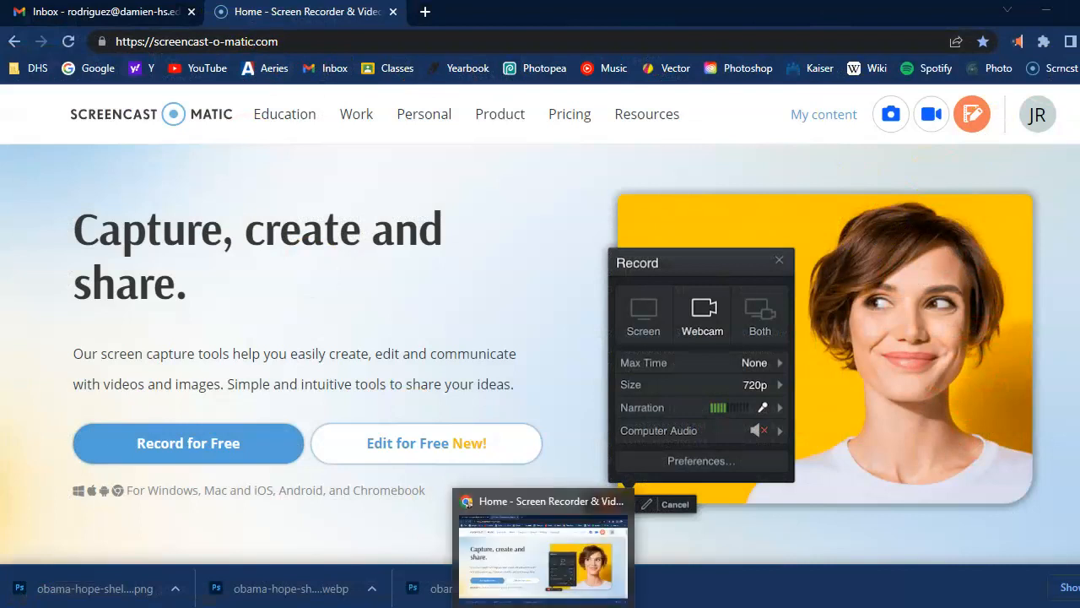
click(640, 607)
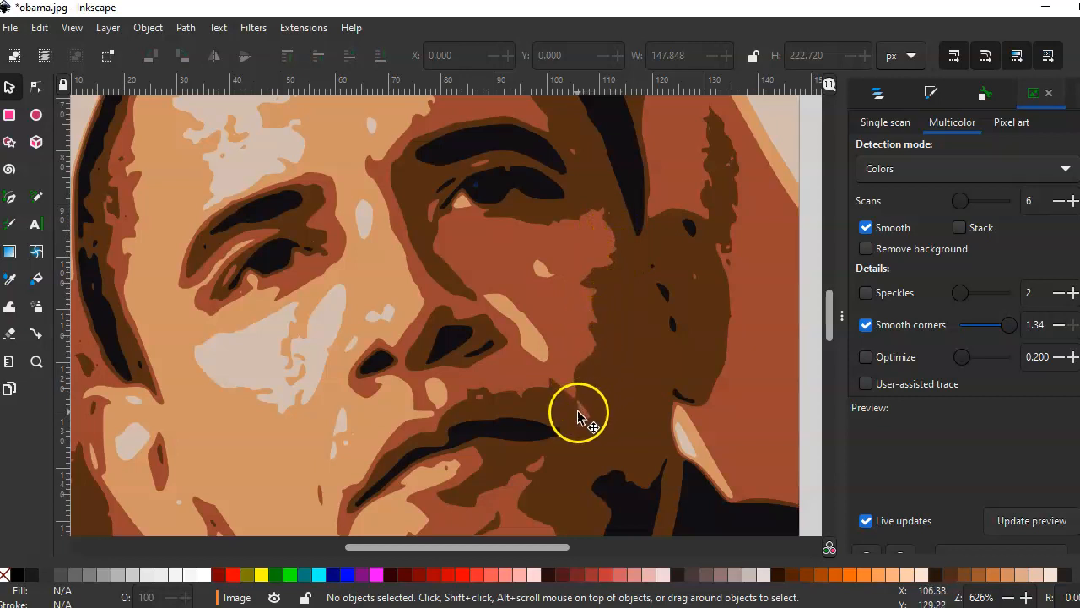
Examine the traced portrait's forehead, hair and background shapes, ending with the whole image in view
scroll(535, 326, up, 4)
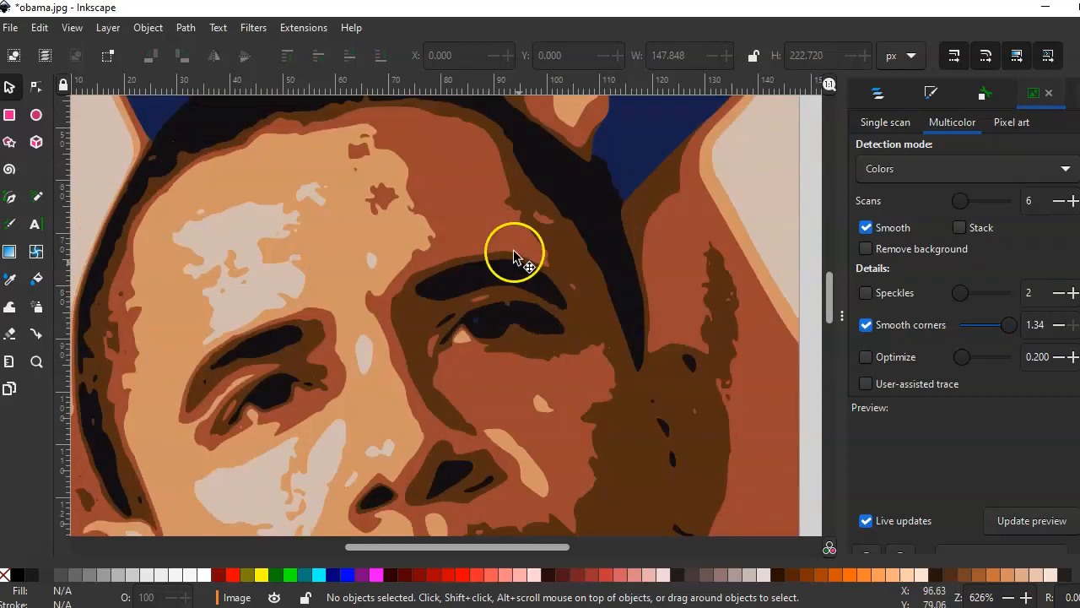
scroll(612, 330, up, 2)
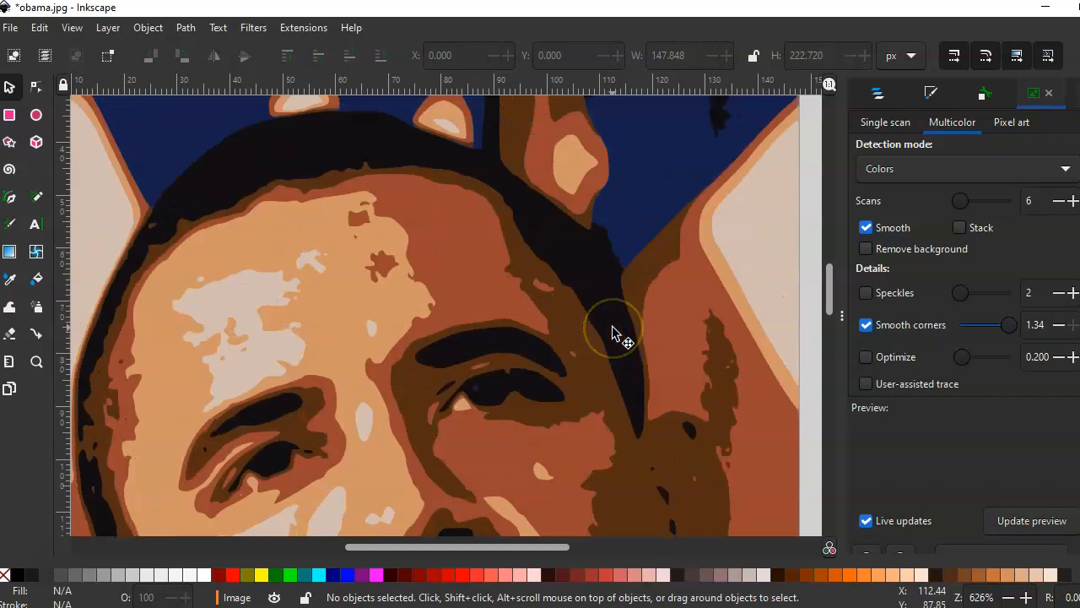
scroll(612, 331, up, 4)
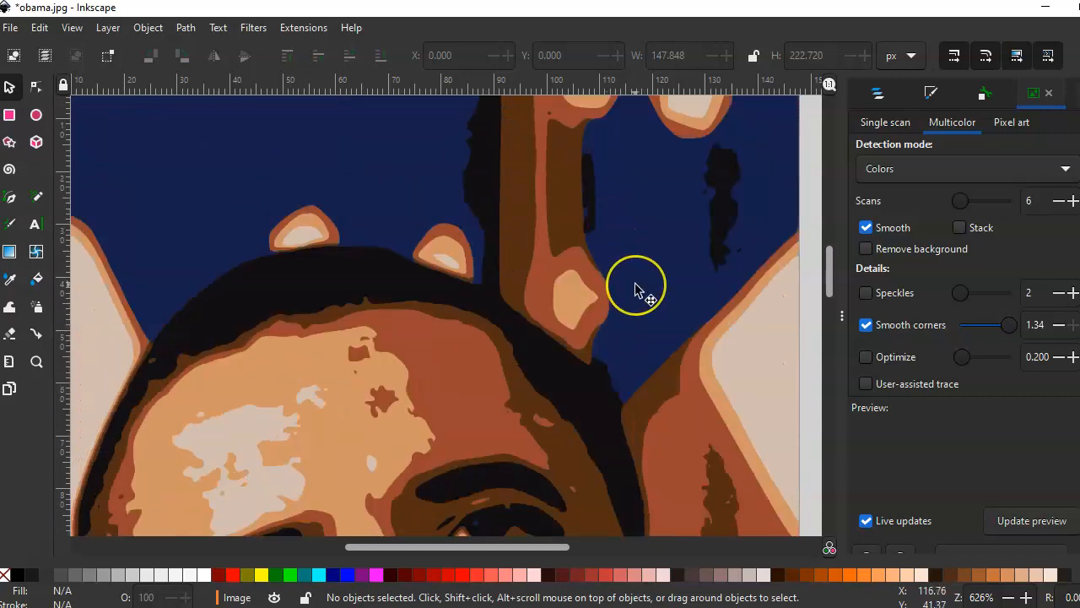
key(ctrl+minus)
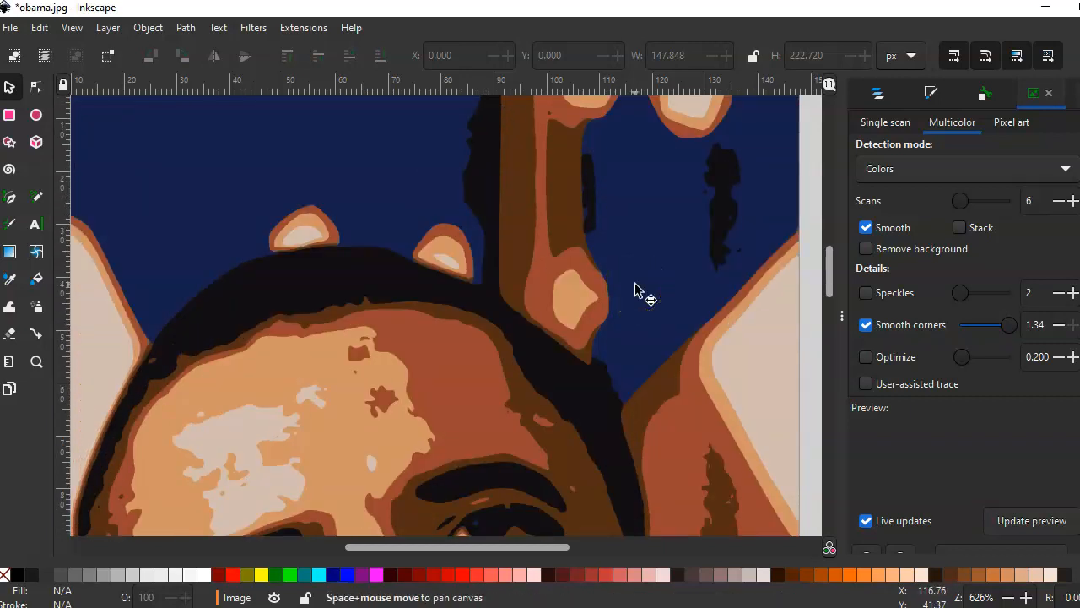
key(minus)
key(minus)
key(minus)
key(minus)
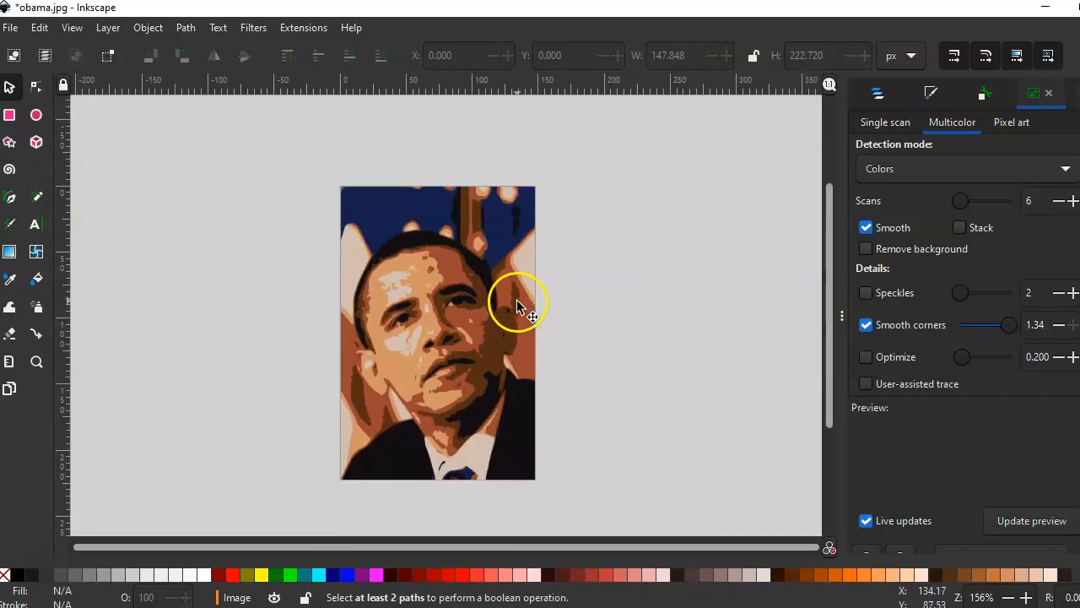
Ungroup the traced portrait into its separate colour shapes and clear the selection
click(480, 302)
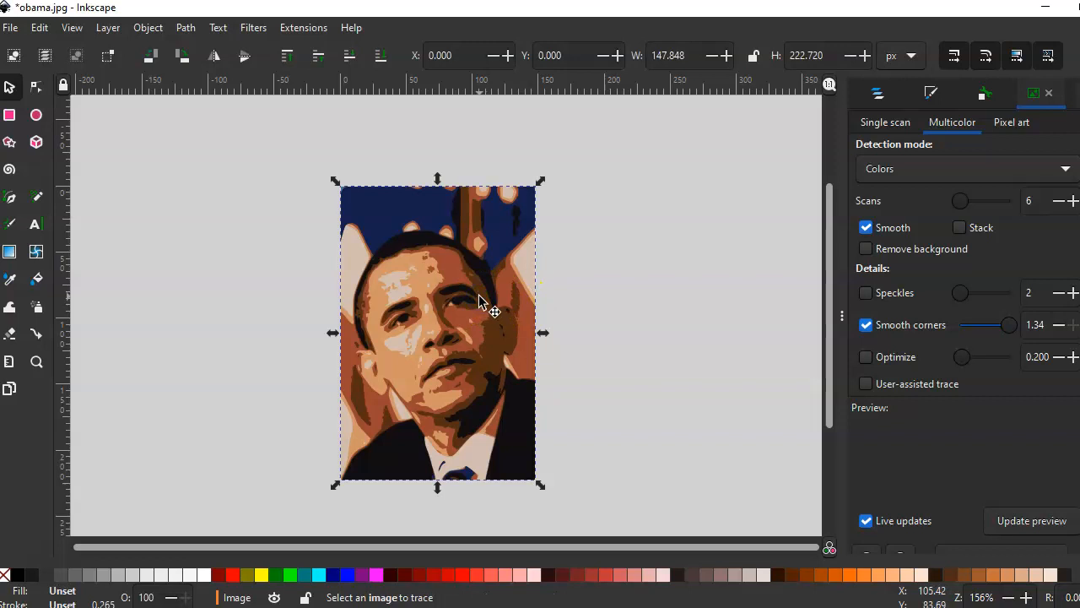
right_click(480, 301)
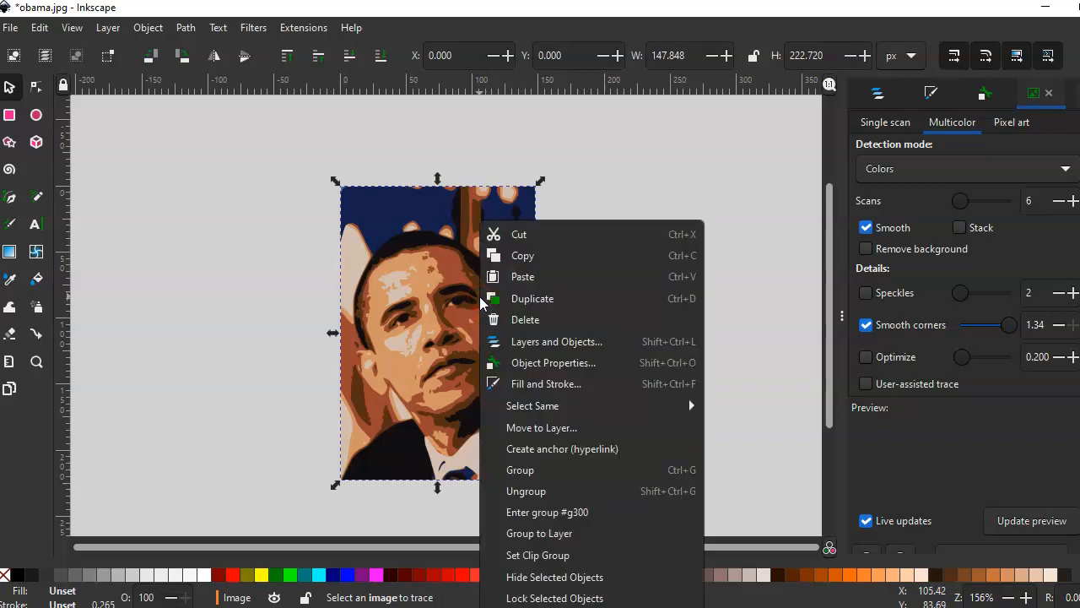
click(529, 489)
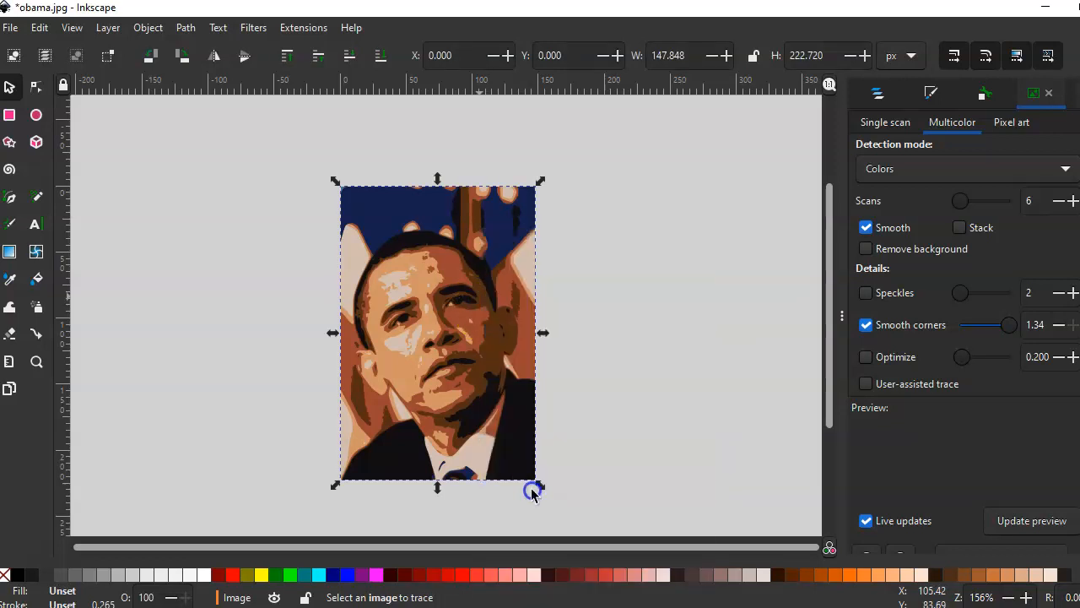
click(383, 207)
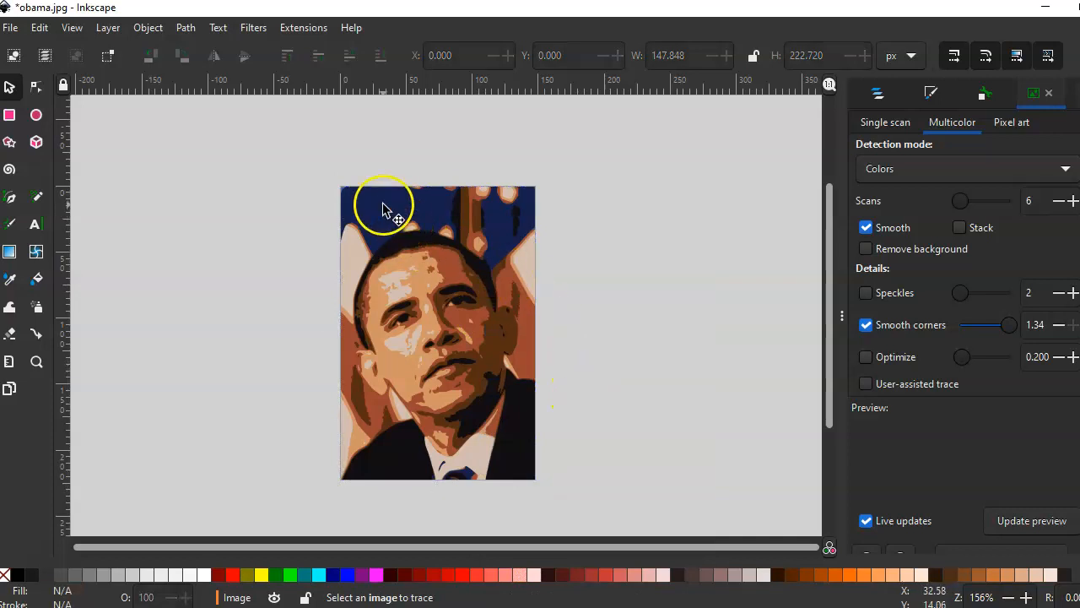
Move the dark blue and the rust-brown shapes off the portrait one at a time, undoing each move
mouse_move(390, 206)
mouse_down()
mouse_move(359, 217)
mouse_move(162, 213)
mouse_up()
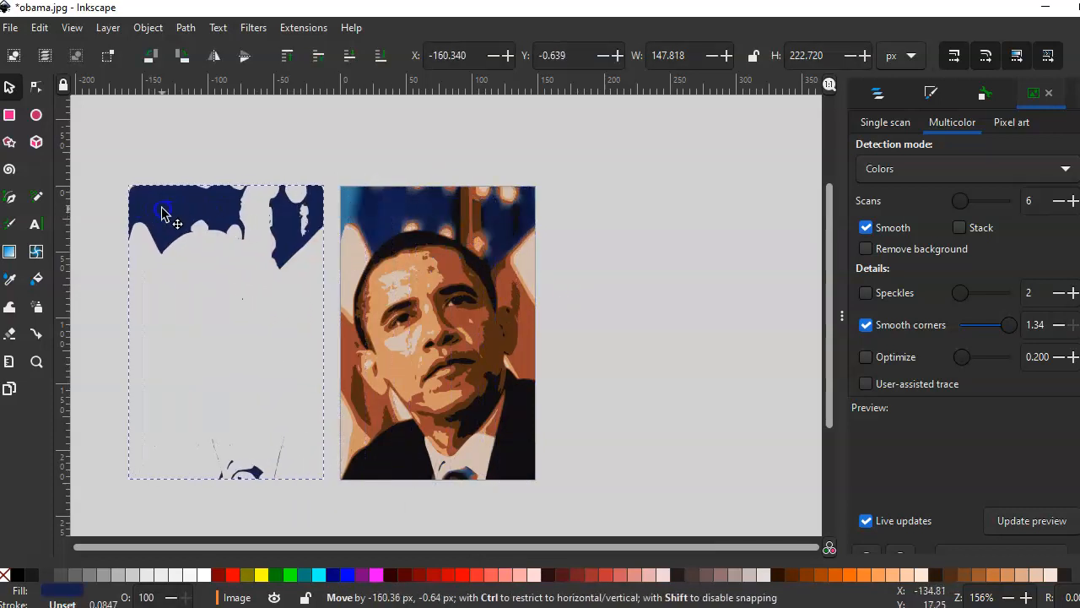
key(ctrl+z)
click(406, 268)
mouse_move(398, 267)
mouse_down()
mouse_move(311, 286)
mouse_move(177, 248)
mouse_up()
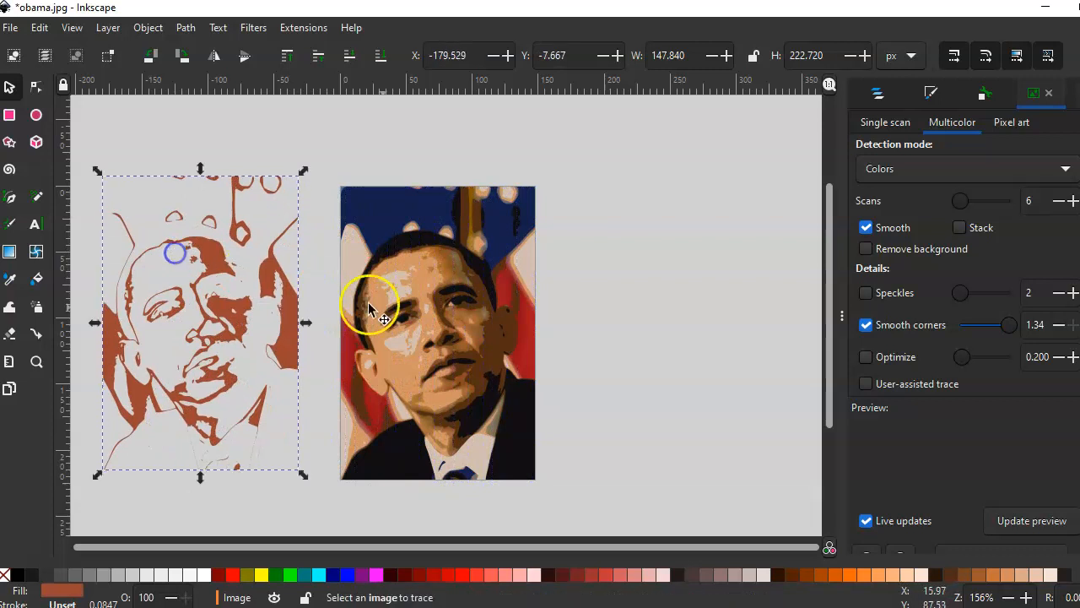
key(ctrl+z)
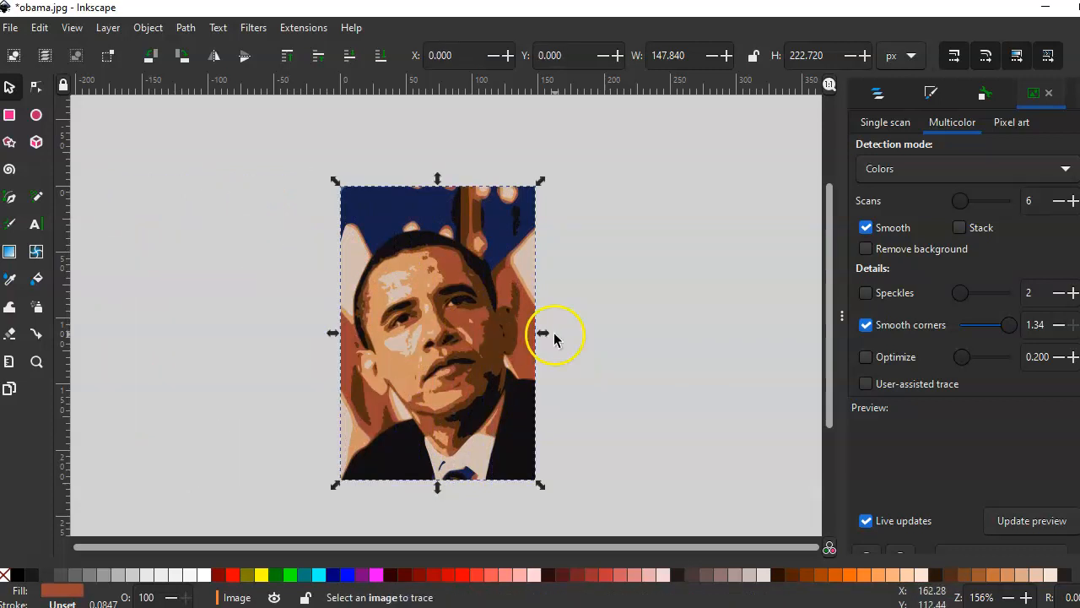
Select all the objects of the traced portrait and simplify their paths
click(598, 309)
drag(239, 132, 605, 512)
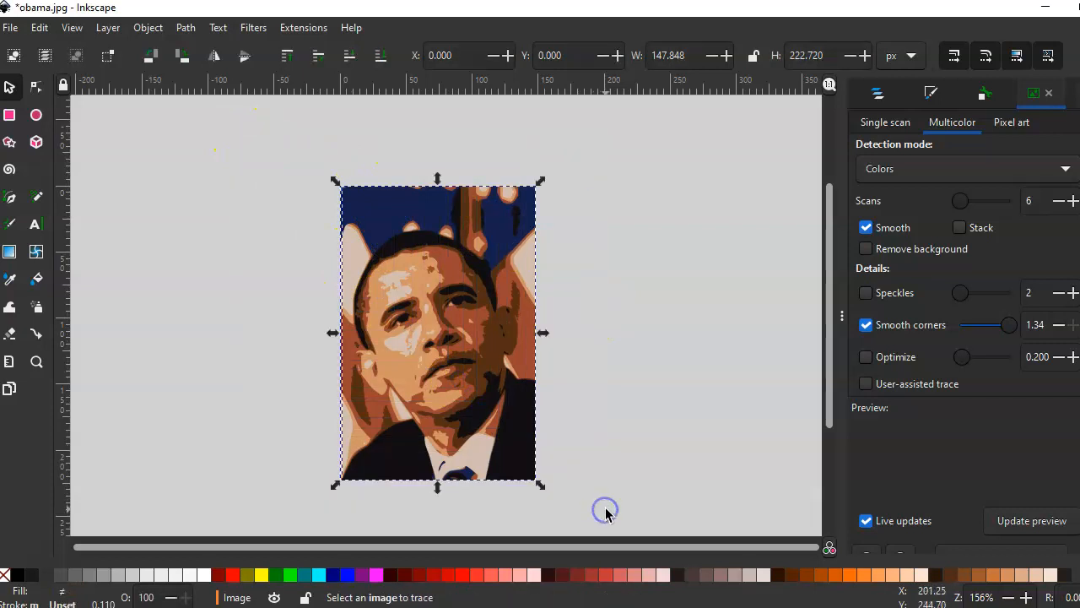
key(ctrl+g)
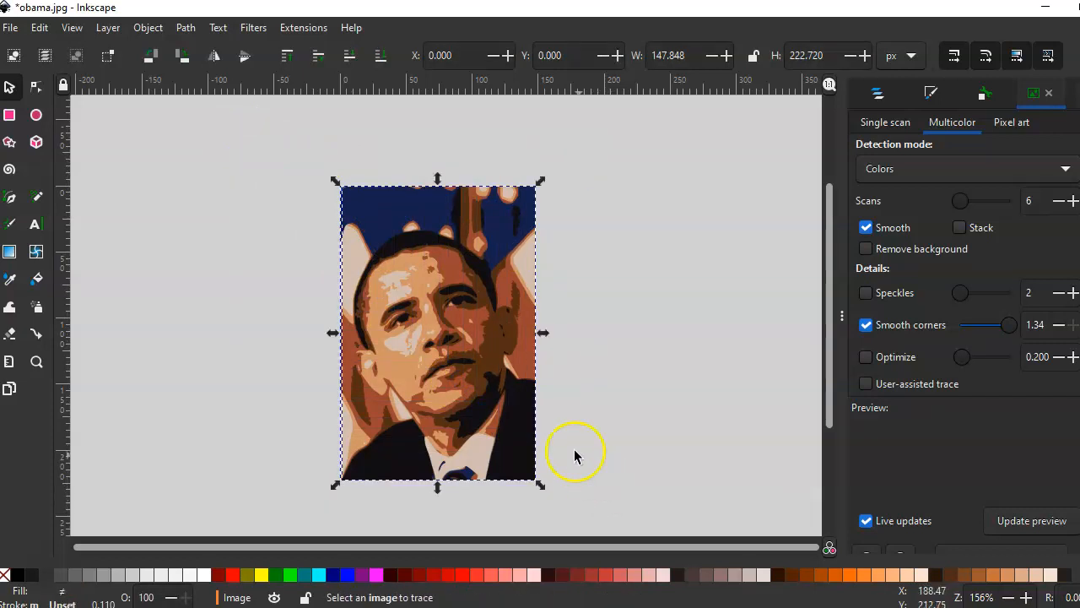
scroll(450, 340, up, 3)
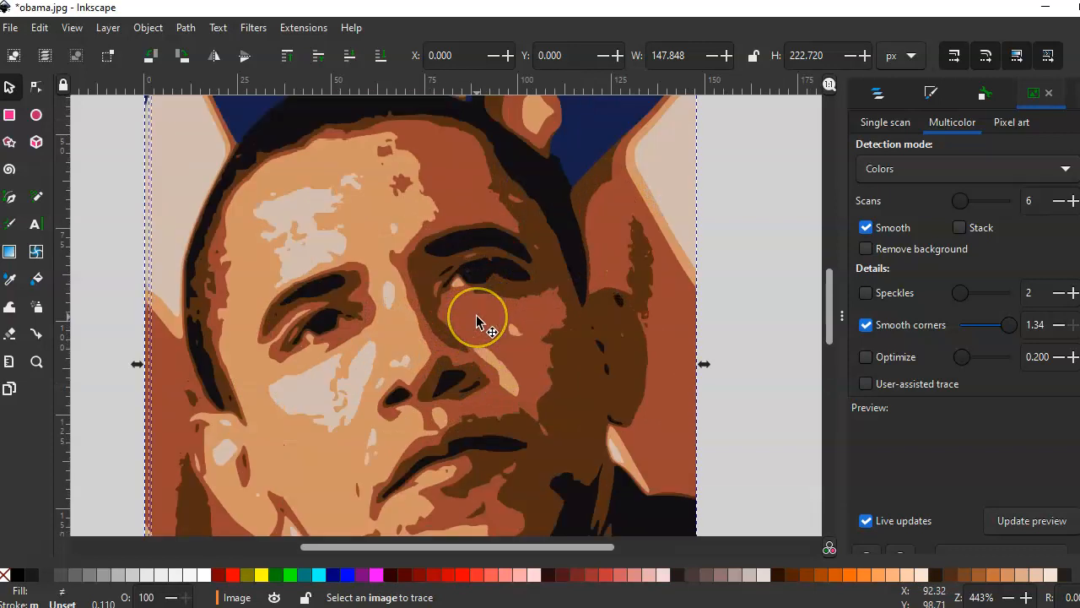
scroll(475, 320, up, 1)
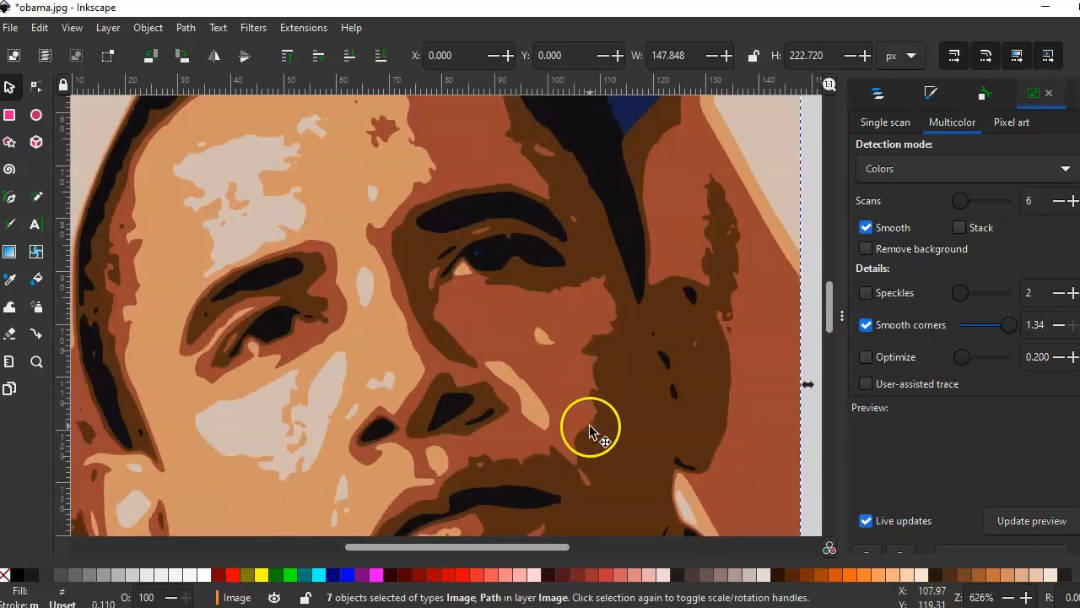
click(188, 31)
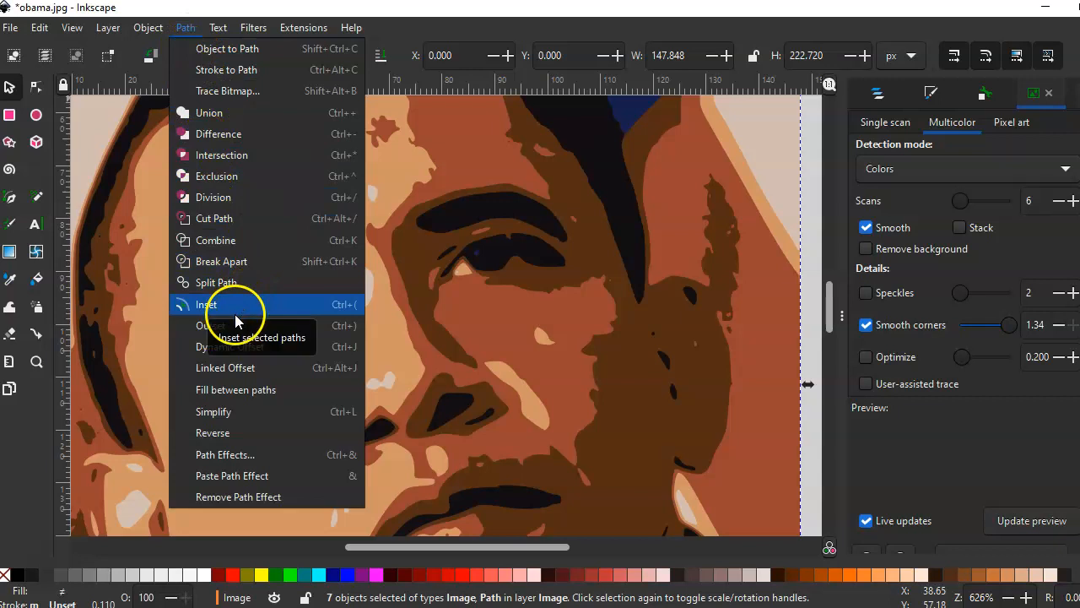
click(221, 413)
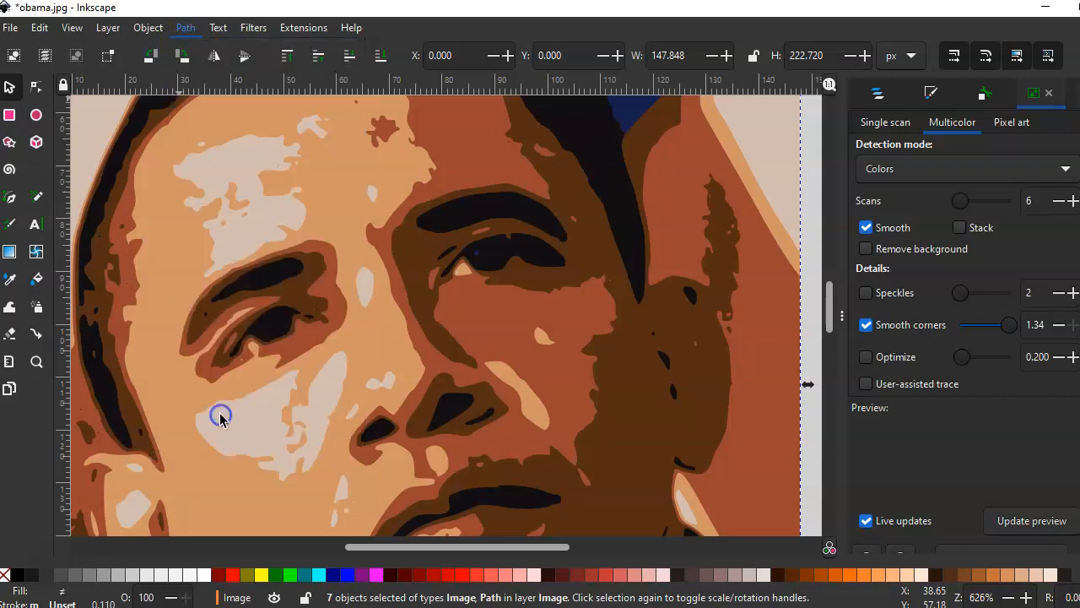
click(414, 152)
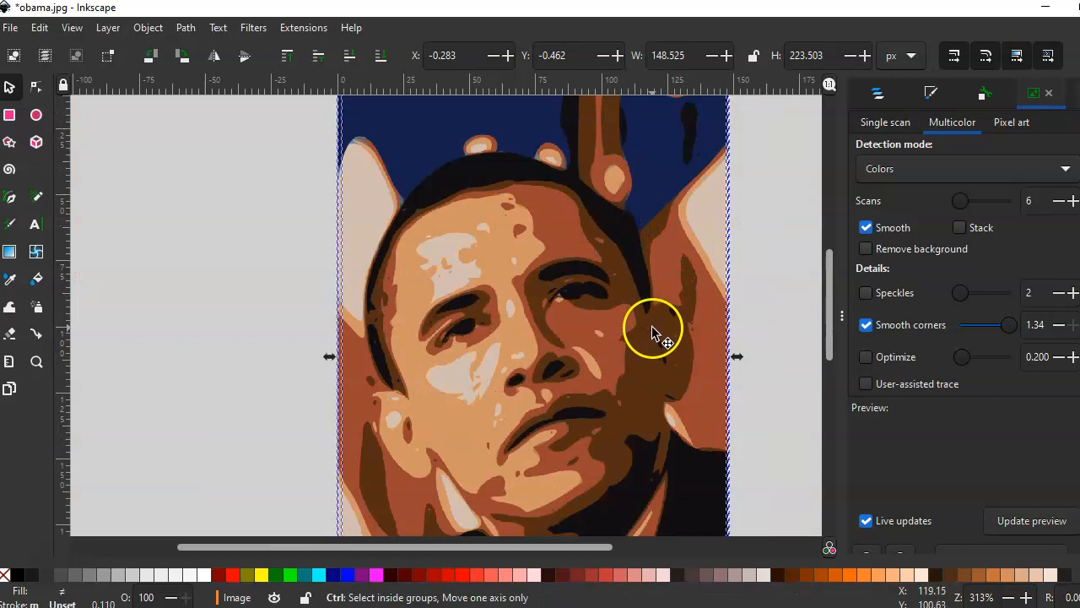
Clear the selection, pull the black shape off the simplified portrait to inspect it, and undo the move
ctrl+scroll(658, 329, down, 2)
click(758, 260)
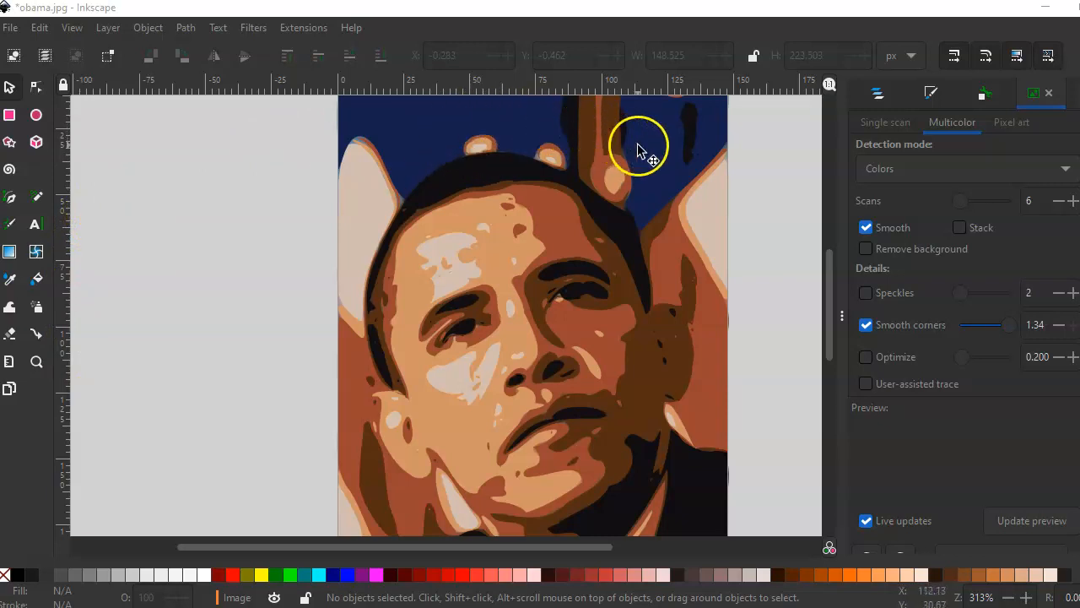
drag(479, 176, 179, 193)
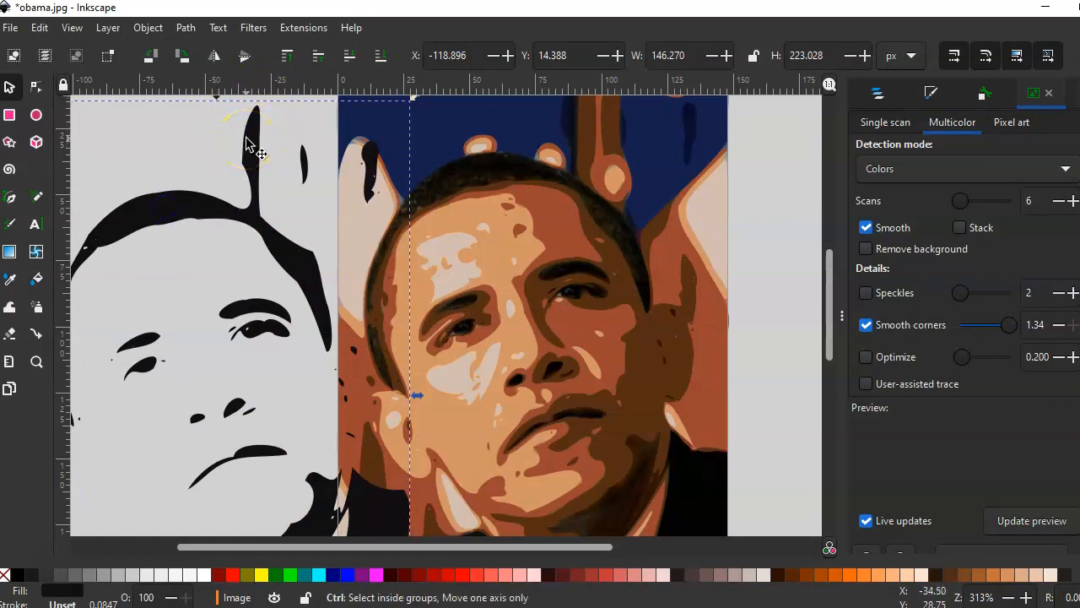
key(ctrl+z)
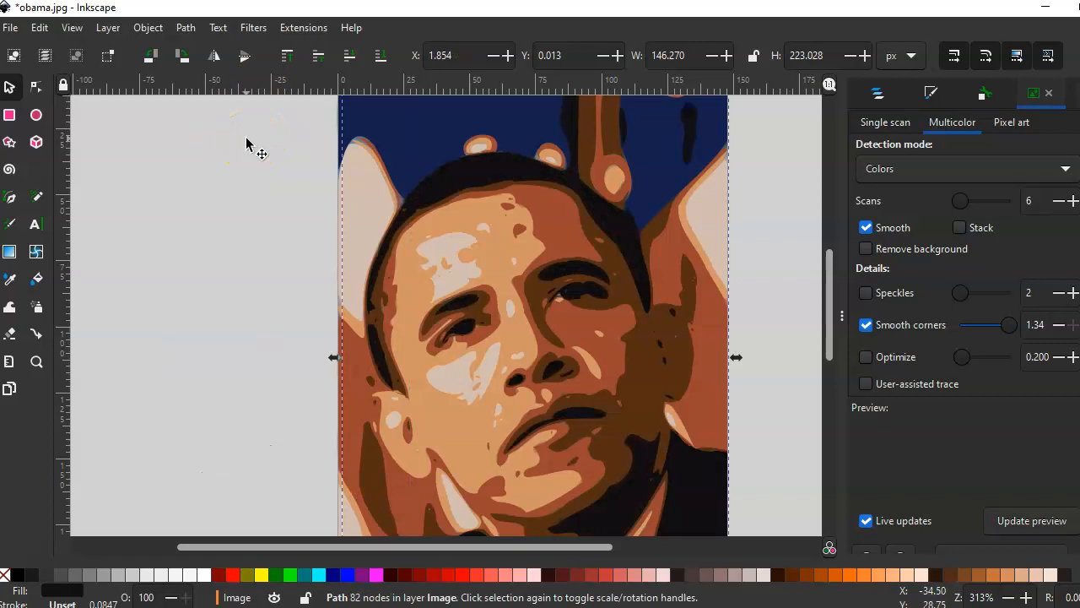
Open Obama-Back.jpg from the Propaganda folder, accepting the JPEG import settings
click(14, 35)
click(33, 95)
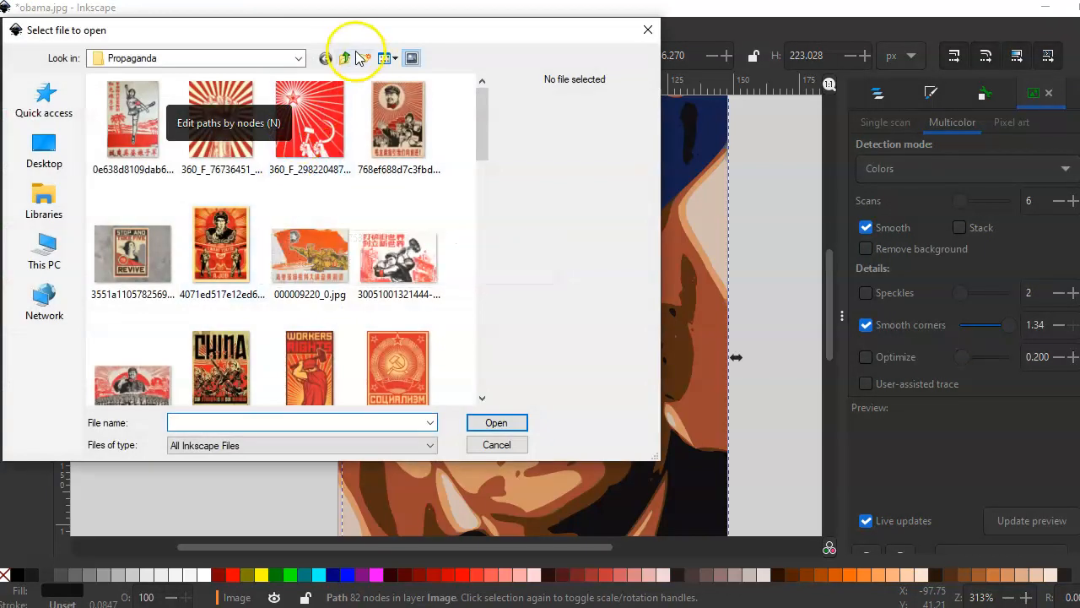
drag(357, 38, 515, 72)
drag(639, 150, 650, 313)
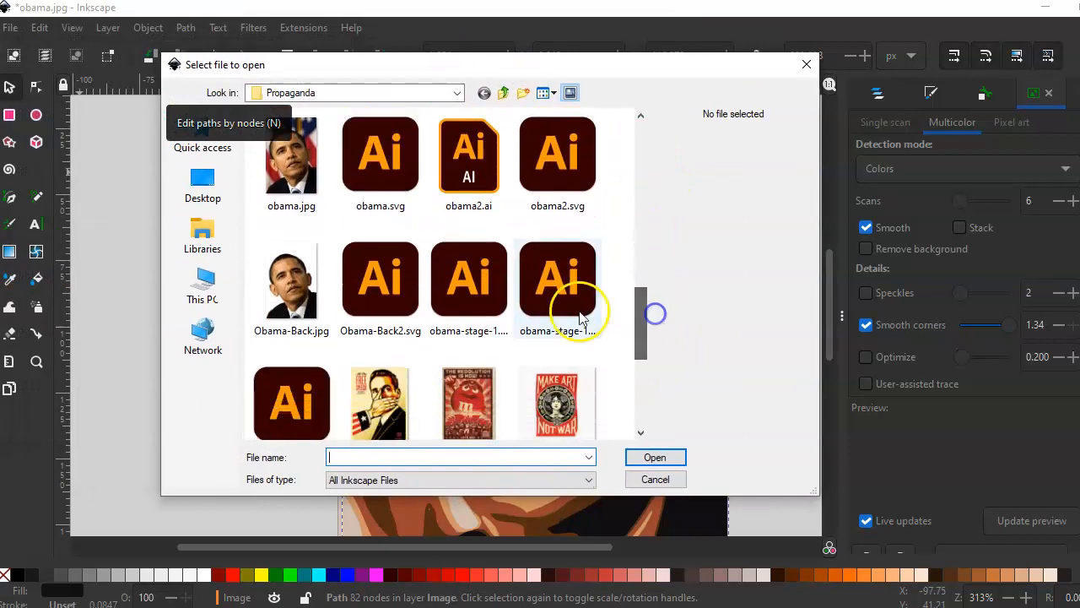
click(301, 285)
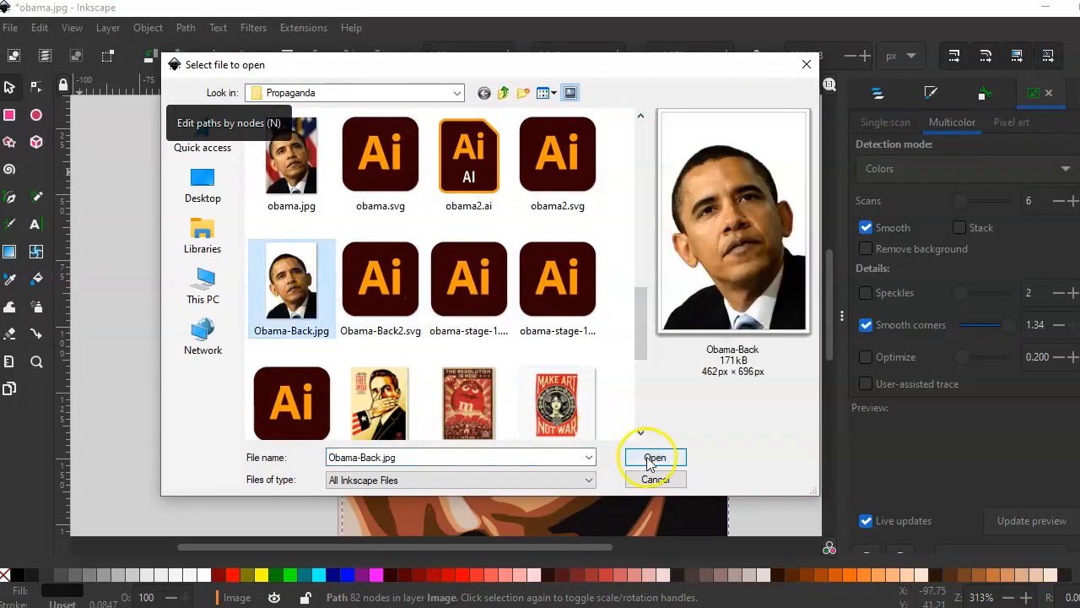
click(294, 176)
click(285, 289)
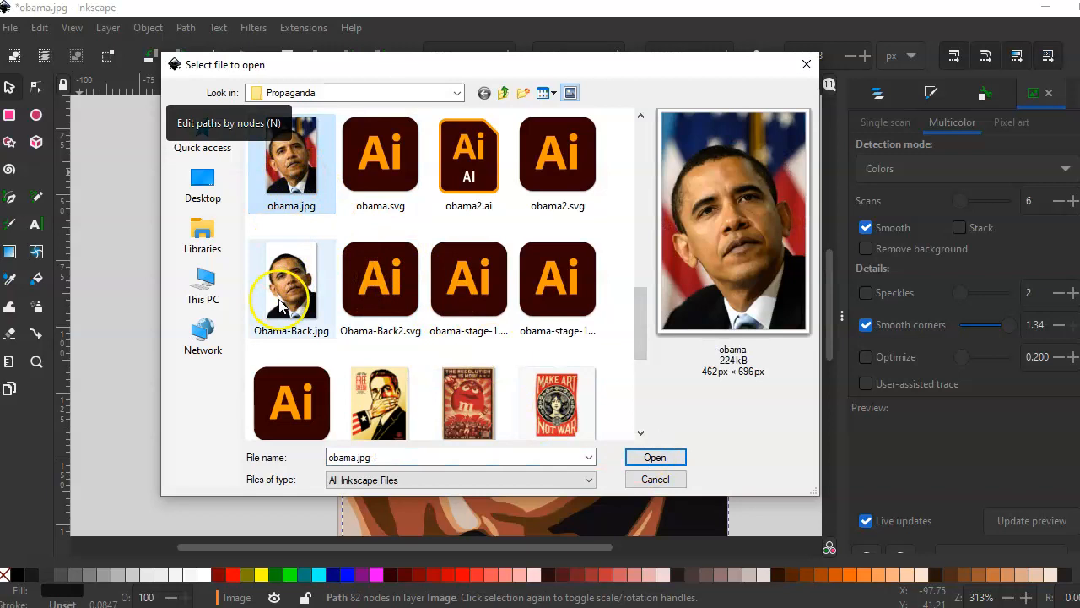
click(655, 457)
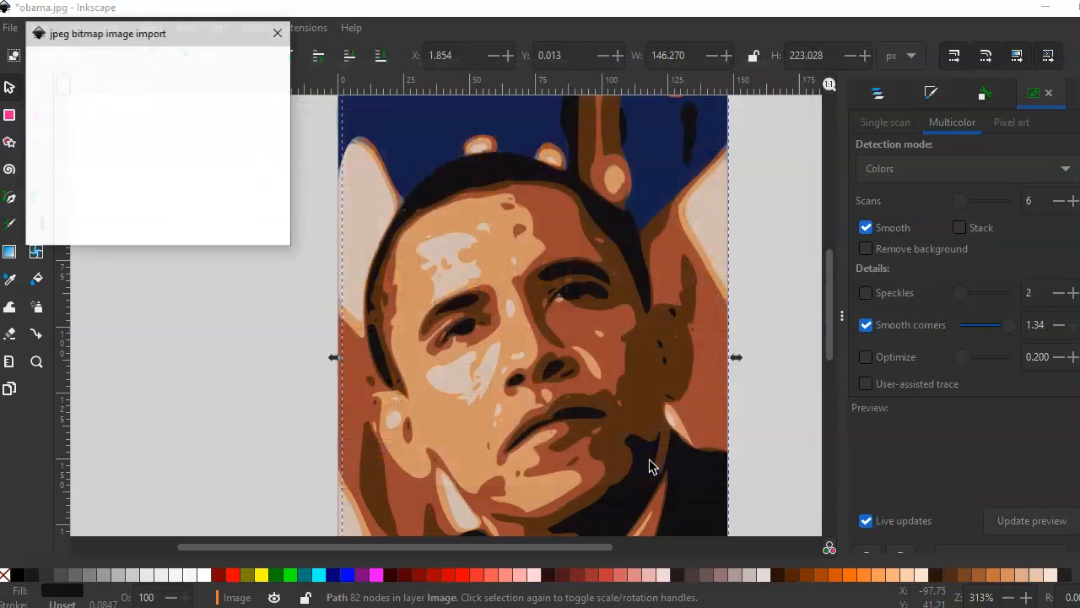
click(253, 233)
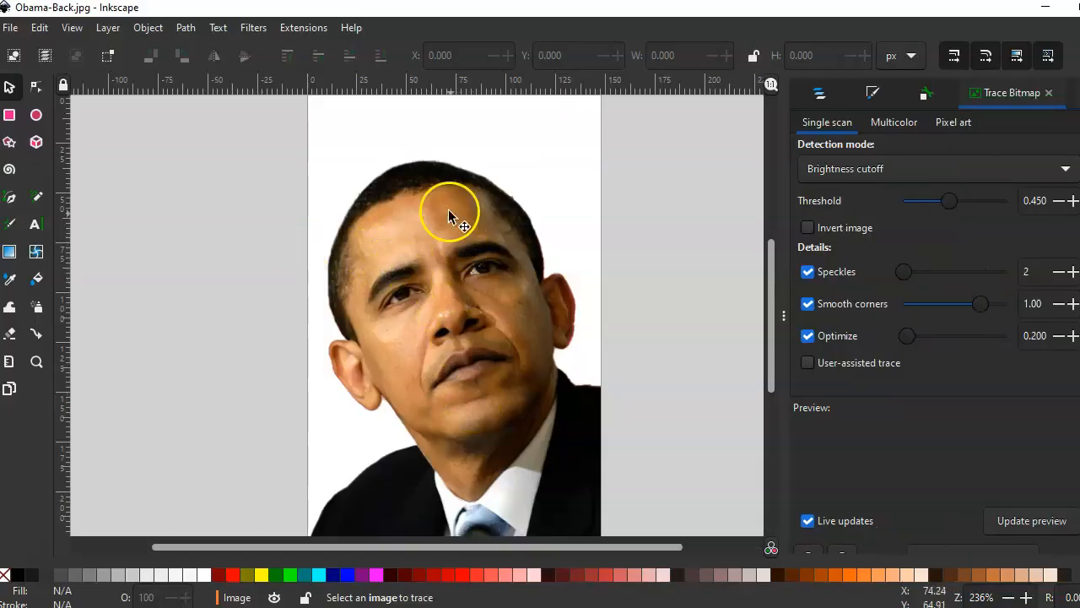
Select the background-free photo, switch Trace Bitmap to multicolour tracing and enlarge its preview area
click(434, 257)
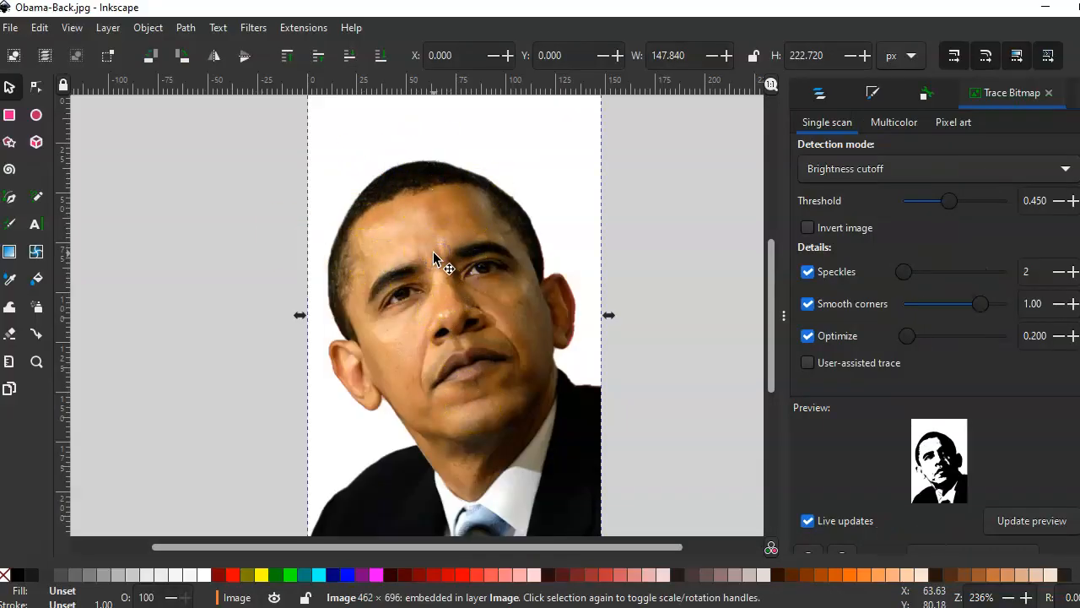
click(894, 124)
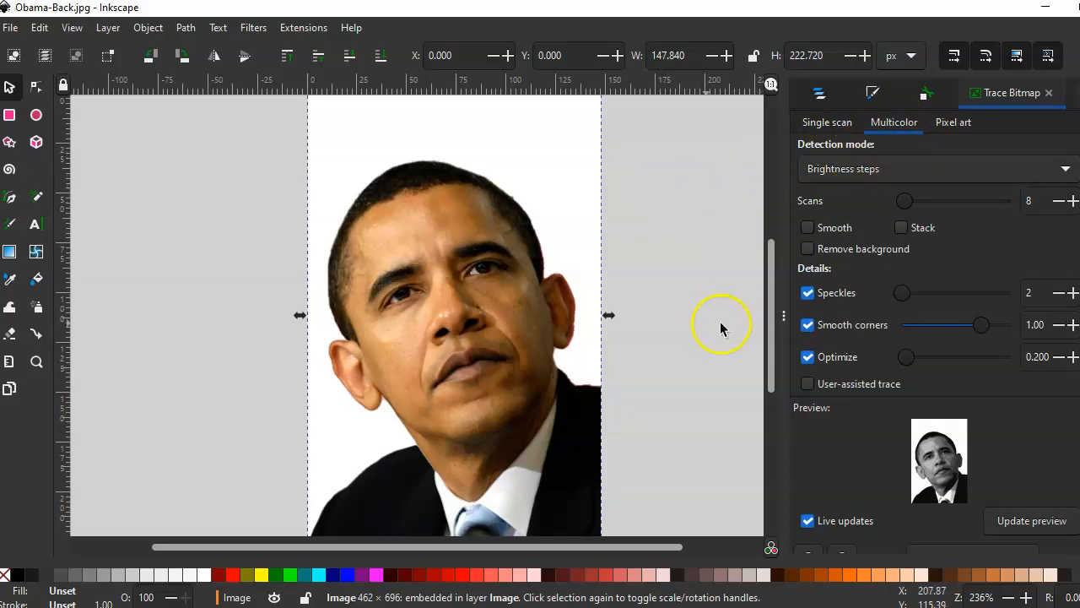
drag(333, 549, 448, 565)
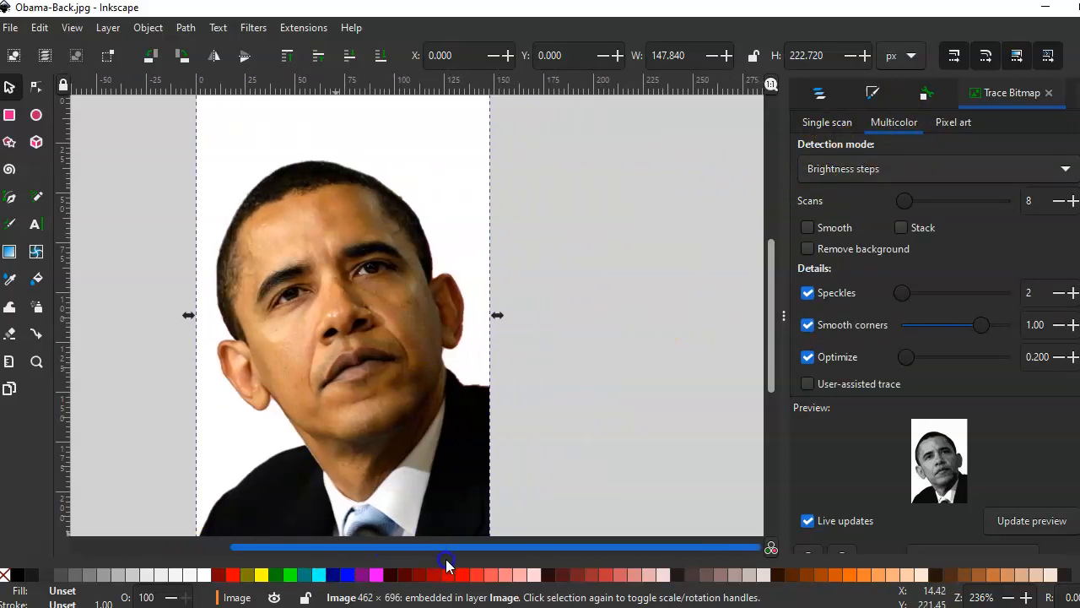
drag(778, 315, 545, 315)
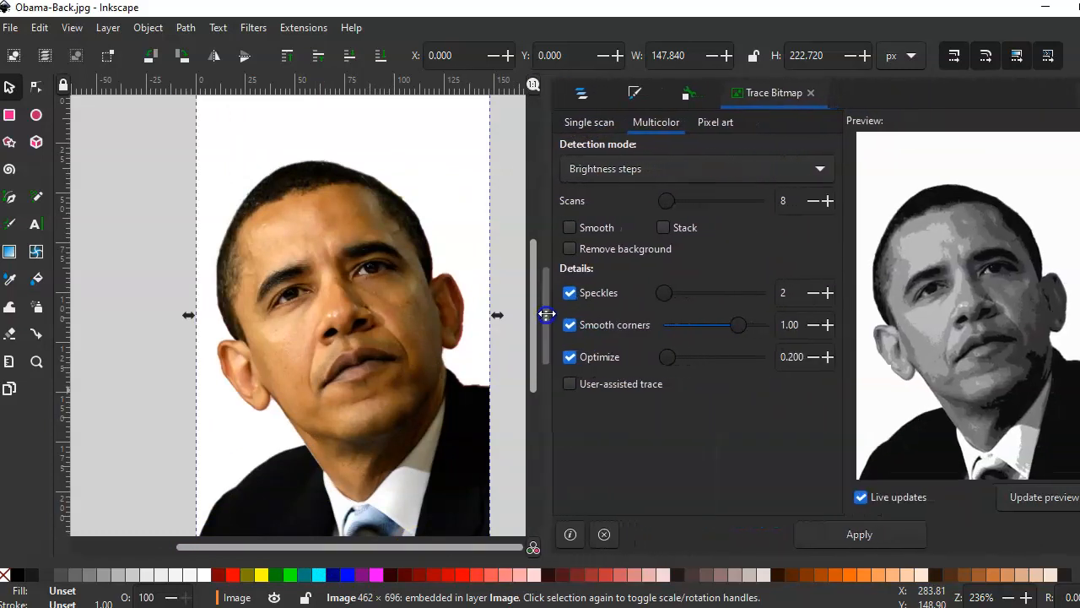
click(185, 28)
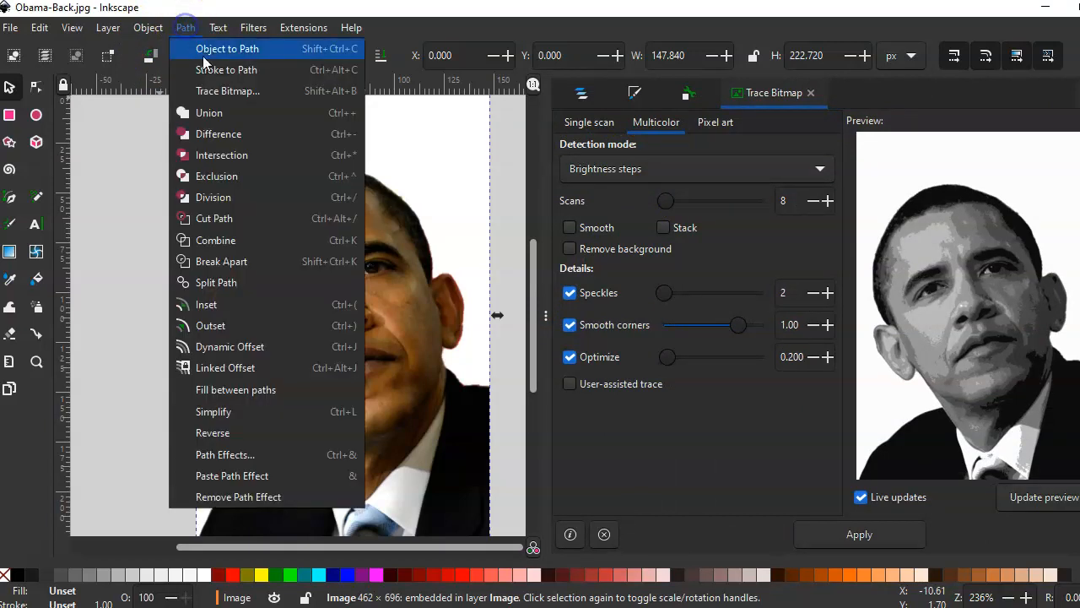
click(115, 160)
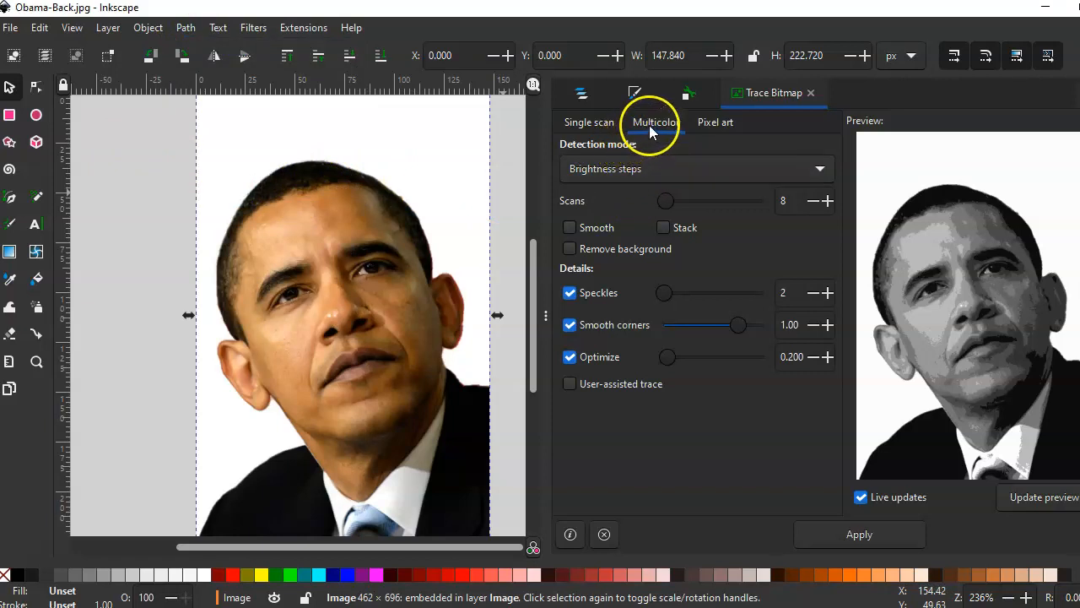
Set the trace's detection mode to Colors with 6 scans
click(637, 173)
click(616, 201)
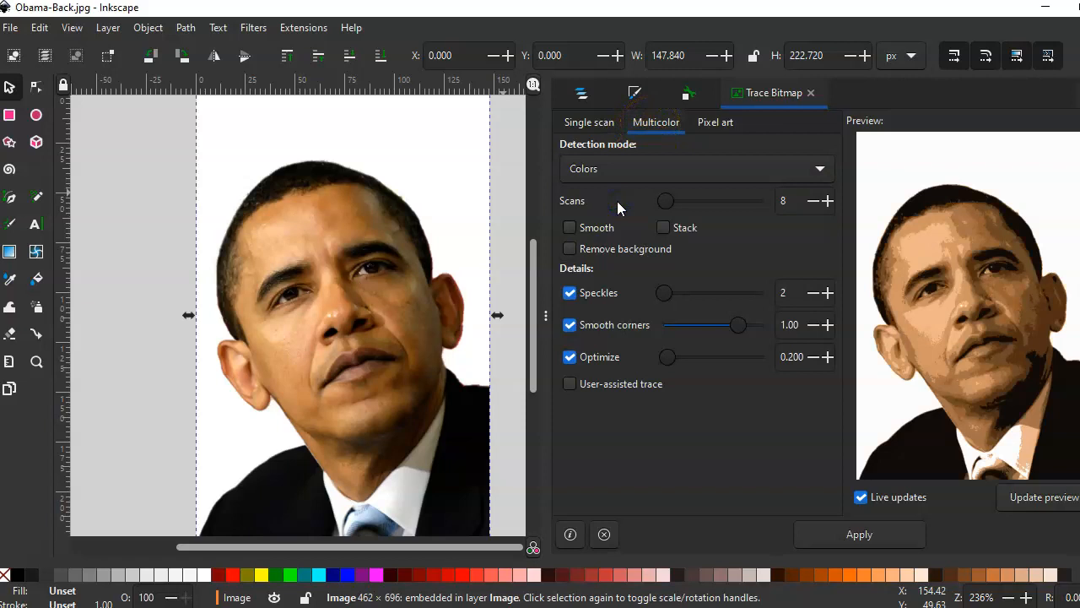
click(788, 199)
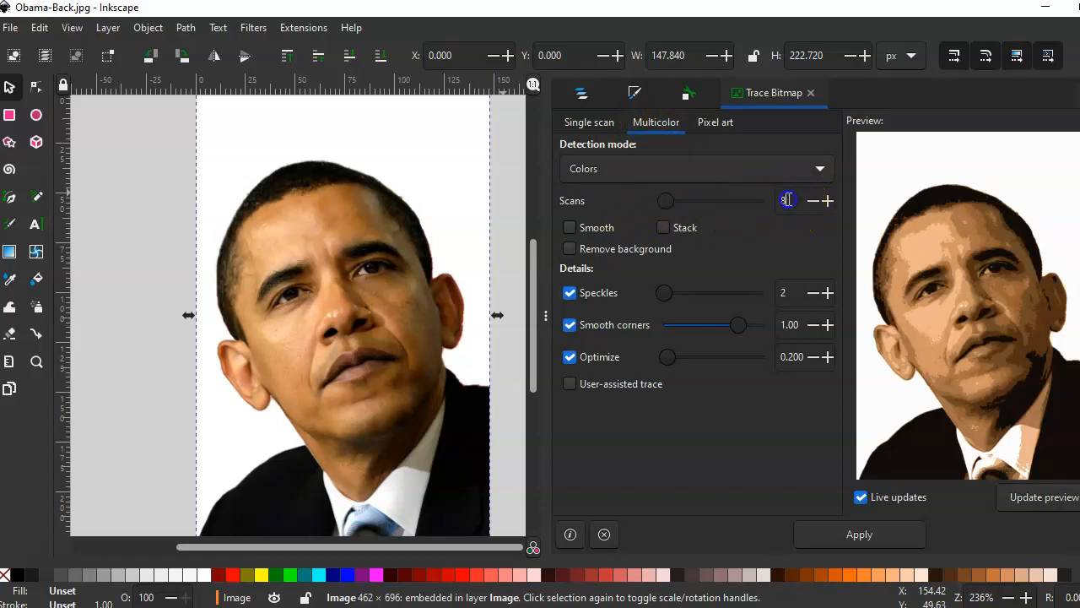
text(6)
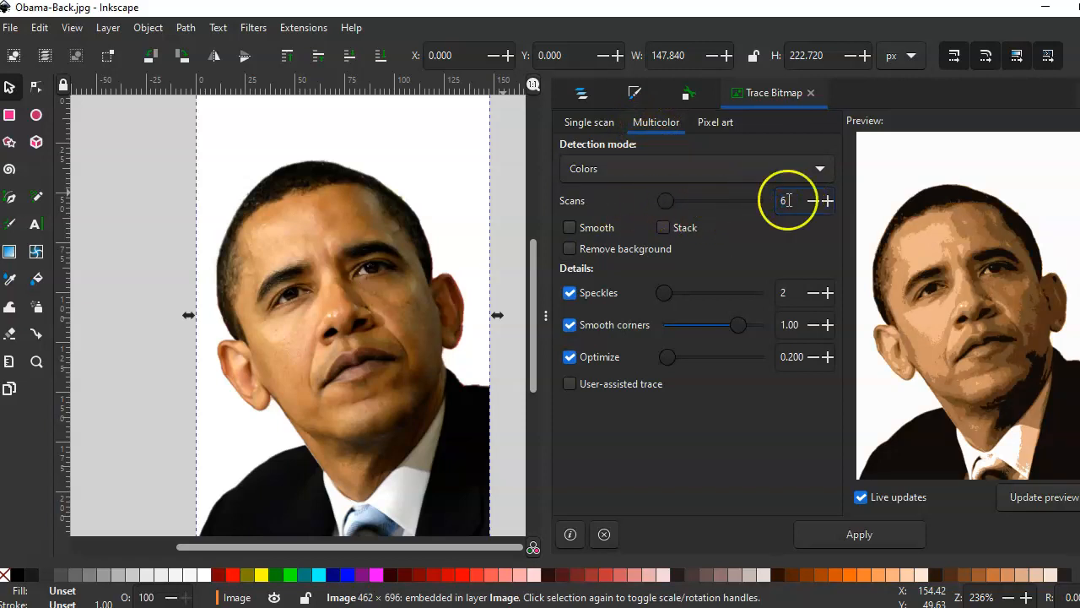
Turn off Speckles and Optimize, raise Smooth corners to 1.34, and apply the trace to the background-free photo
click(569, 293)
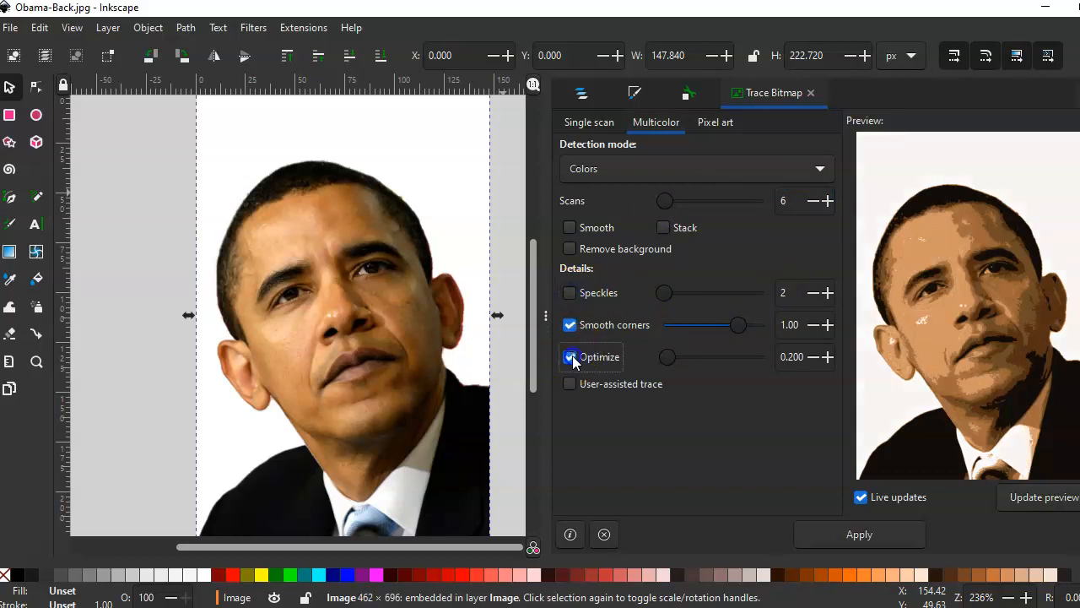
click(739, 327)
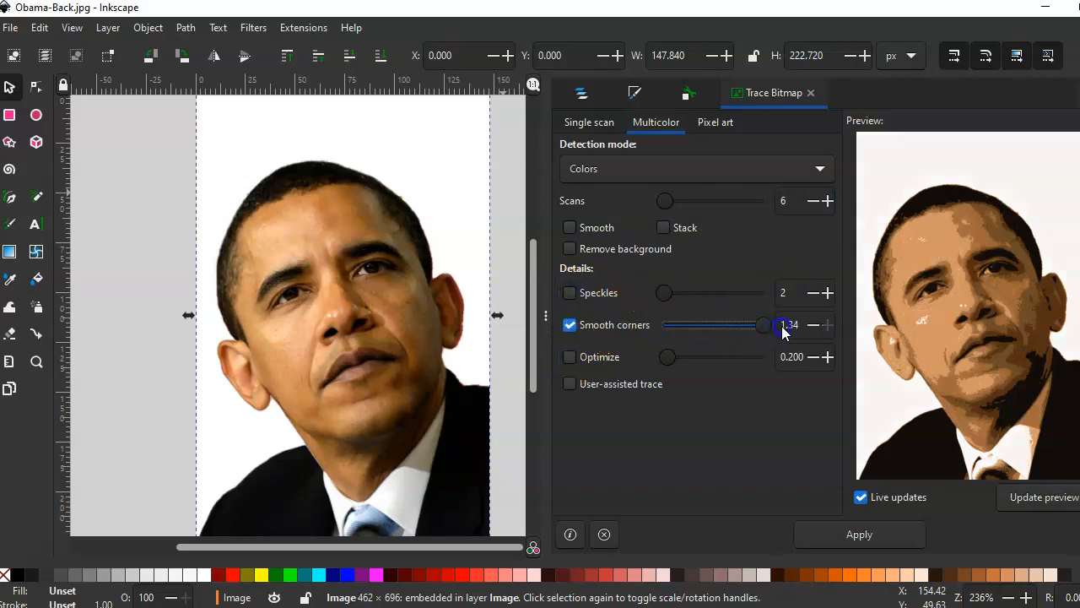
click(772, 348)
click(849, 540)
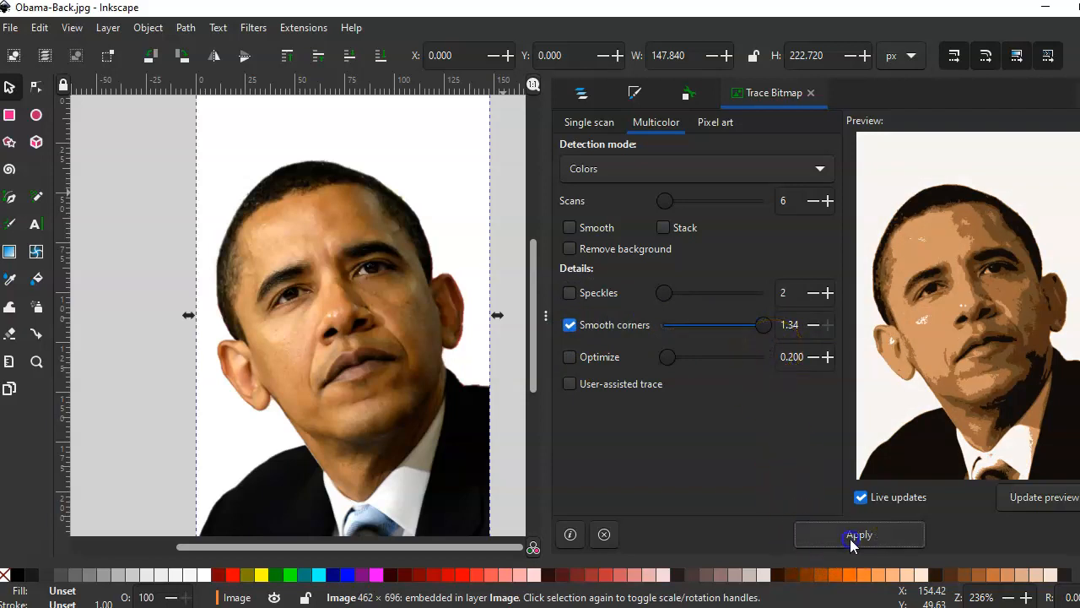
Examine the six-scan trace's facial details up close and compare them with the smoother trace in the obama.jpg window
click(467, 422)
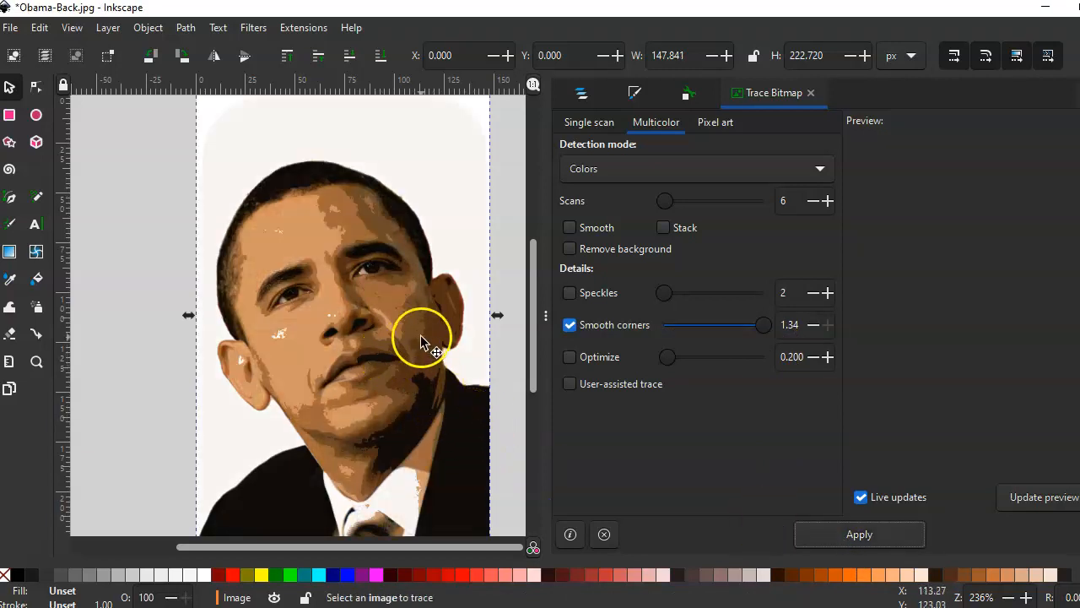
scroll(403, 308, up, 2)
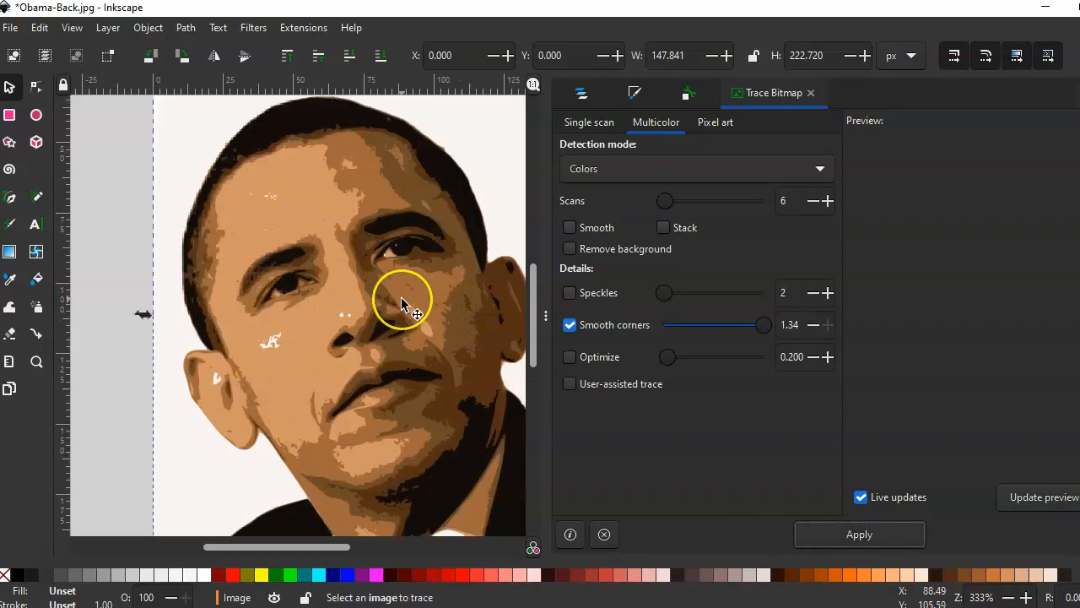
scroll(403, 308, up, 1)
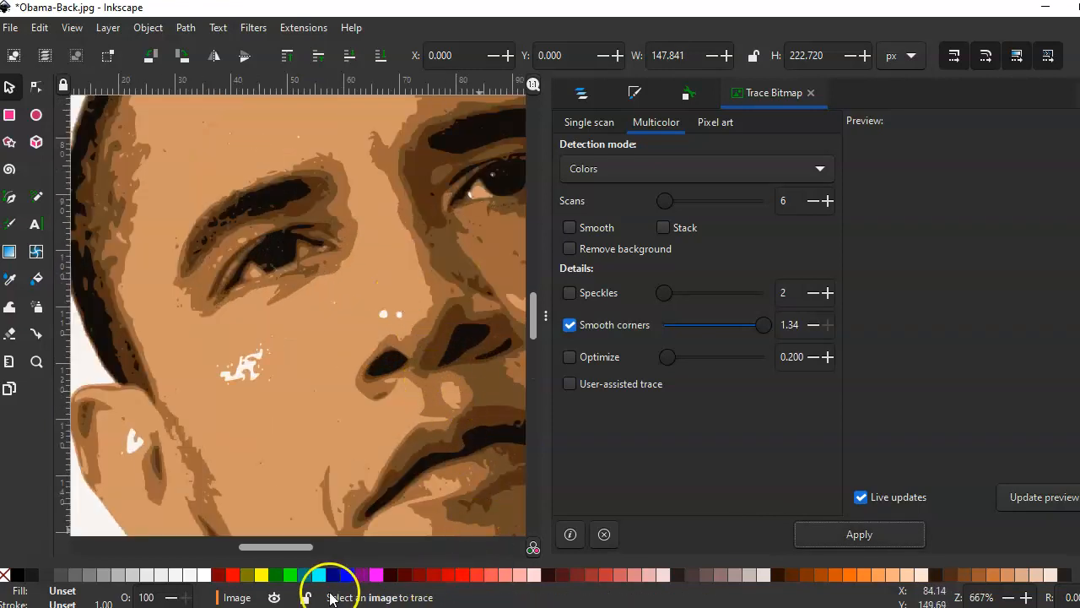
drag(296, 549, 321, 553)
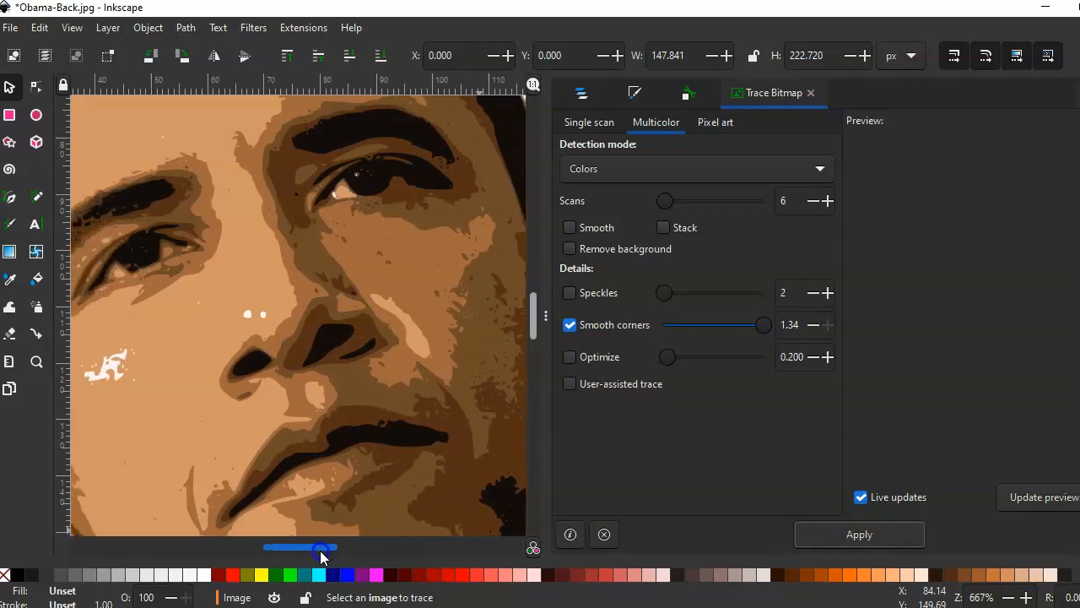
key(ctrl+minus)
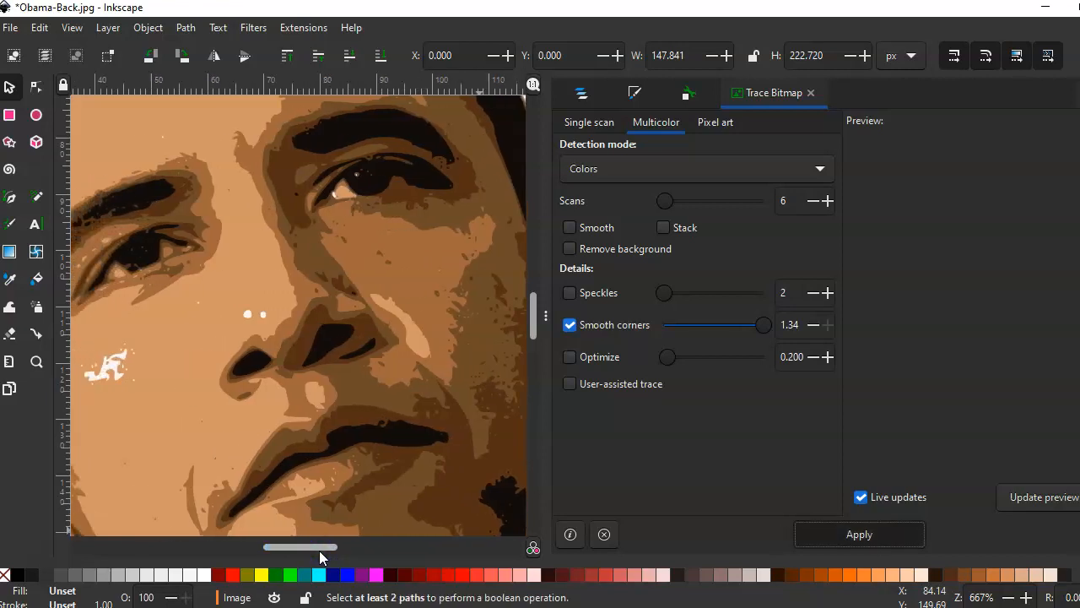
key(minus)
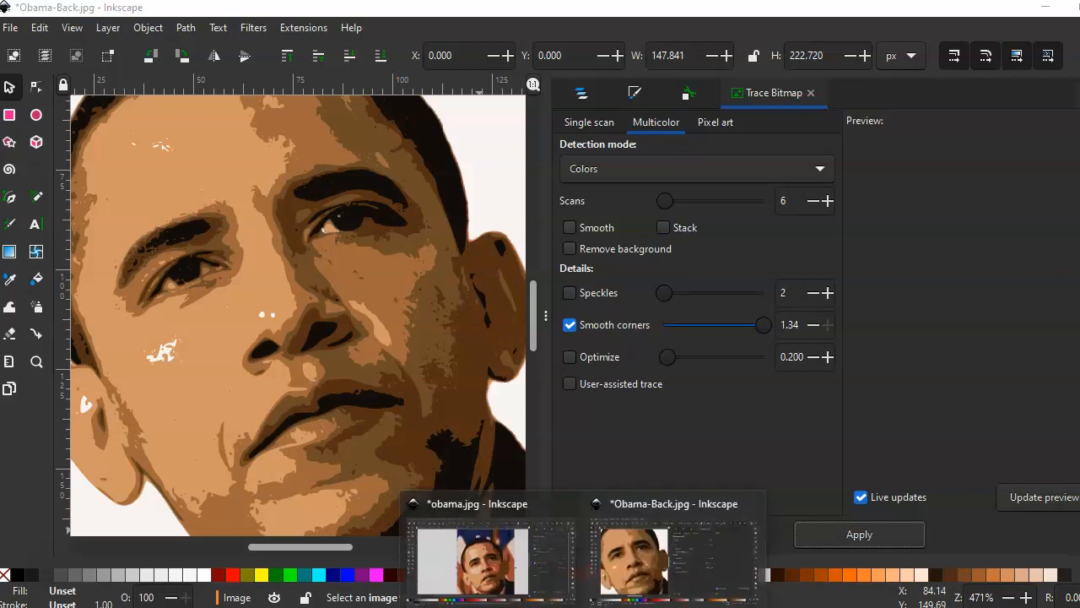
click(510, 567)
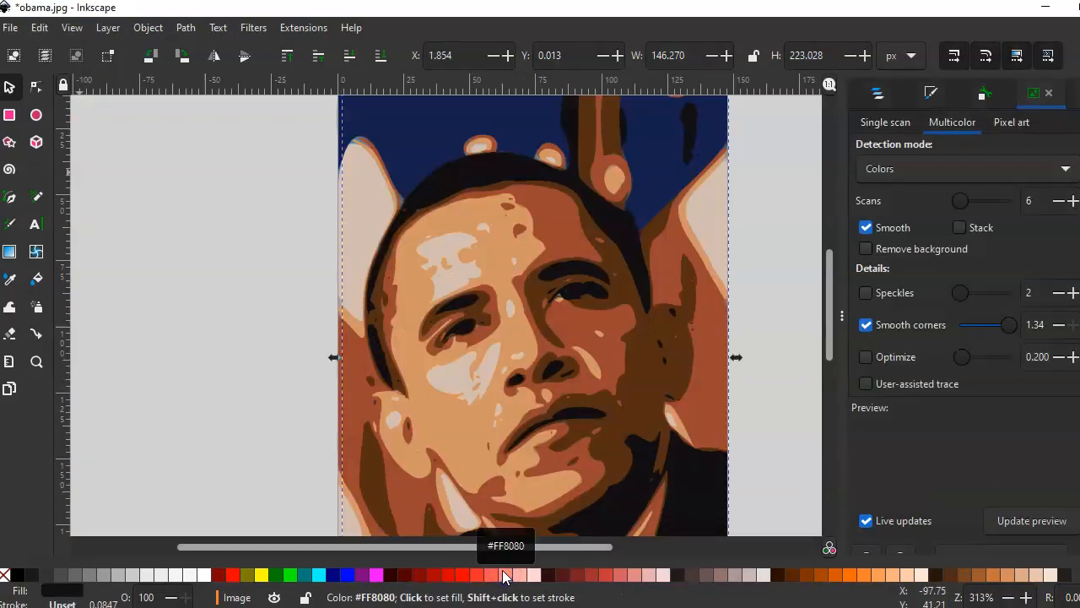
click(499, 457)
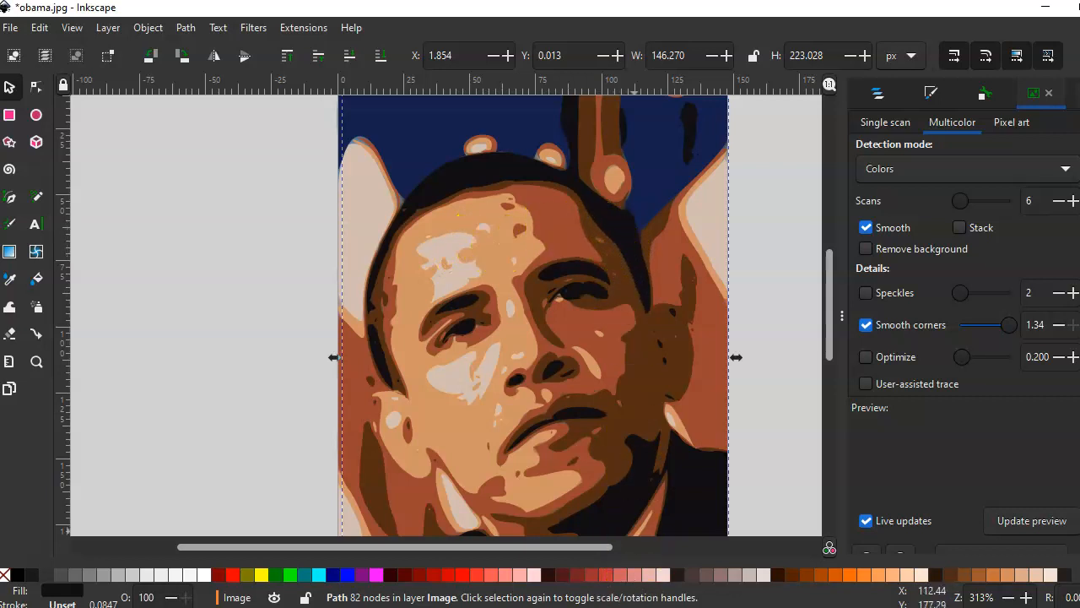
click(583, 606)
click(506, 576)
click(602, 586)
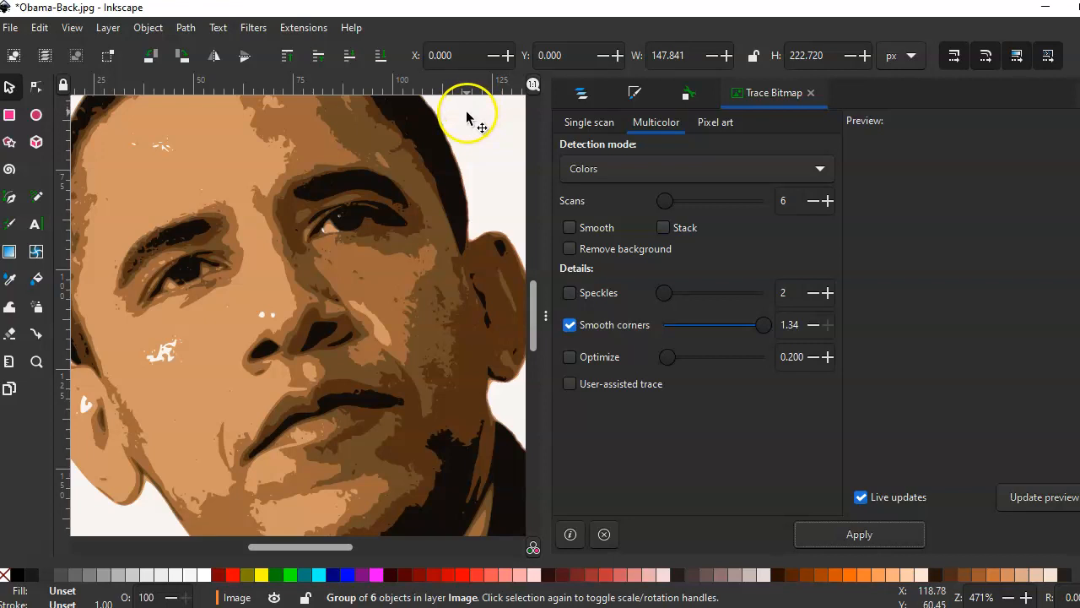
Undo the six-scan trace and retrace the background-free photo in colour with 4 scans
click(473, 163)
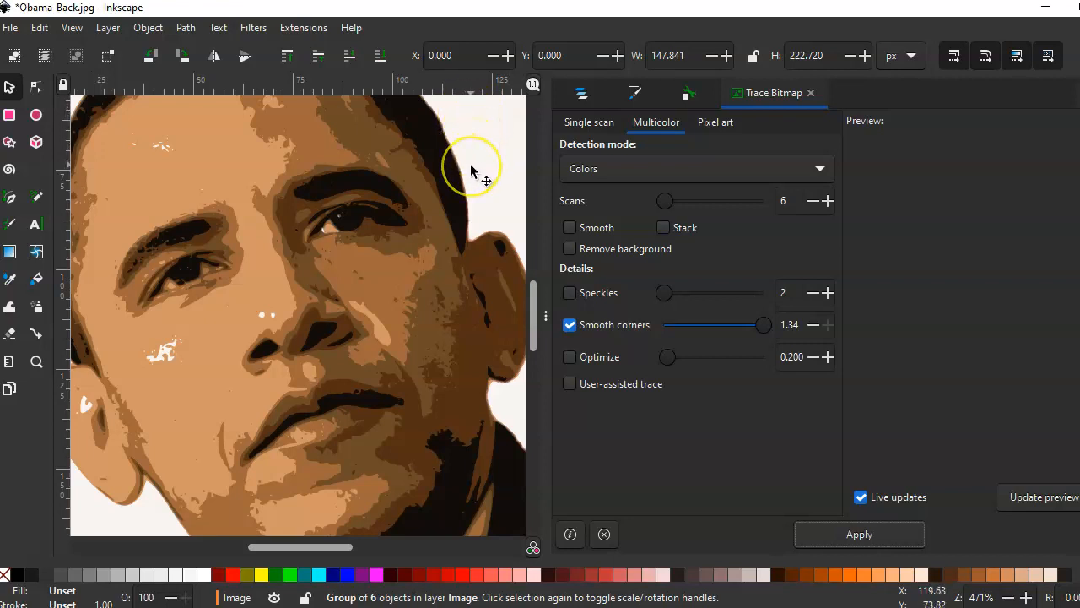
click(470, 169)
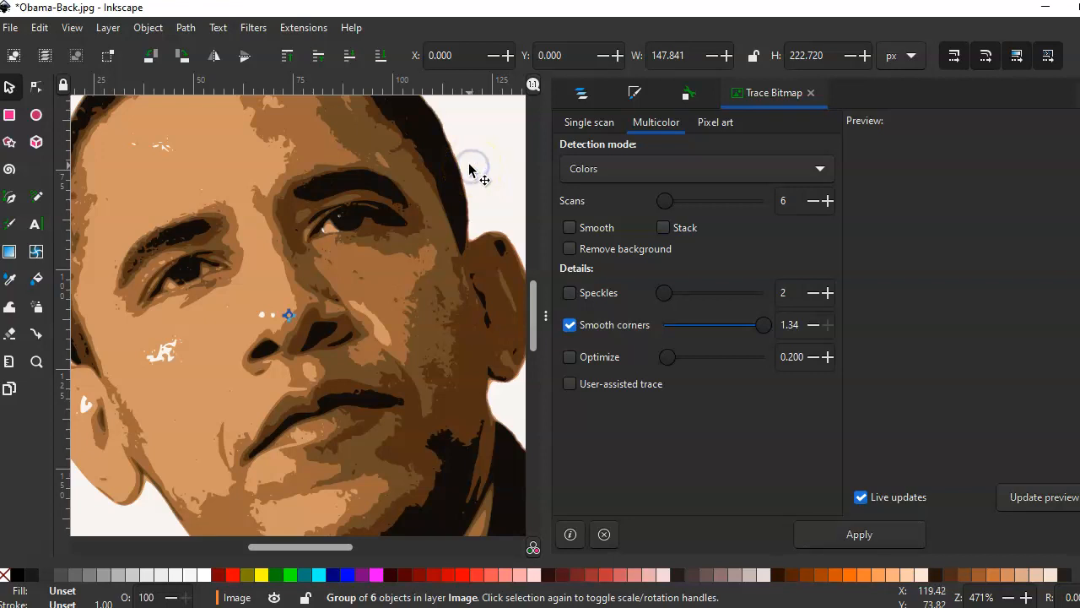
key(ctrl+z)
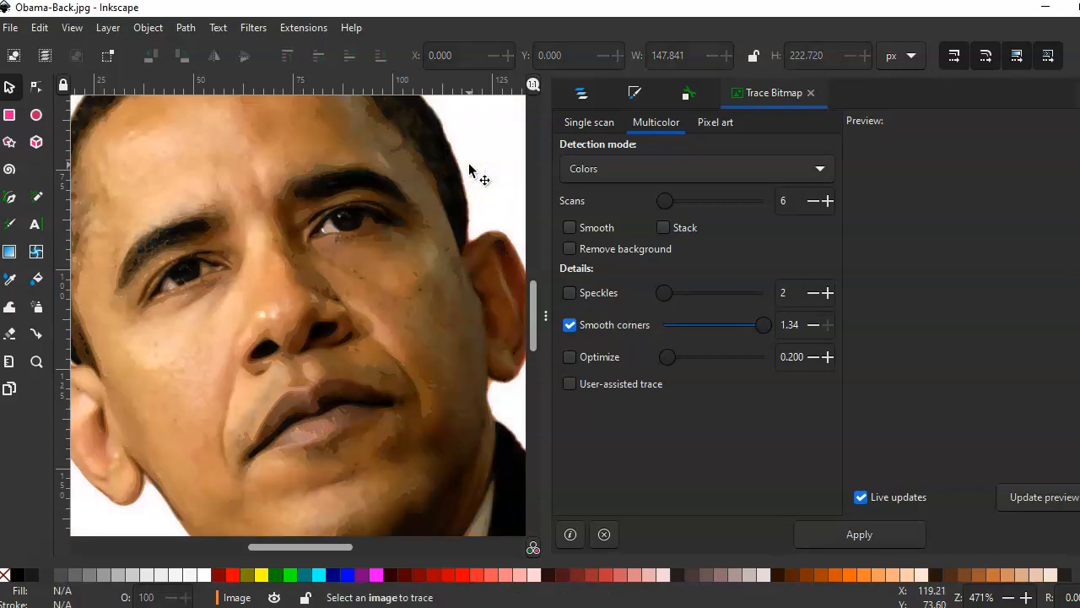
double_click(788, 201)
click(424, 263)
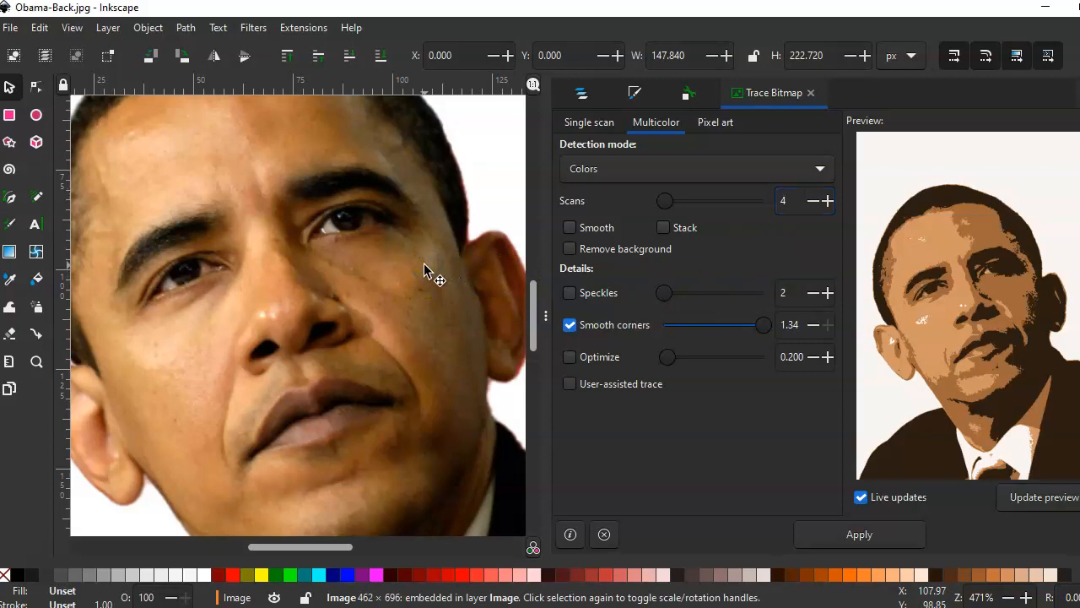
click(865, 538)
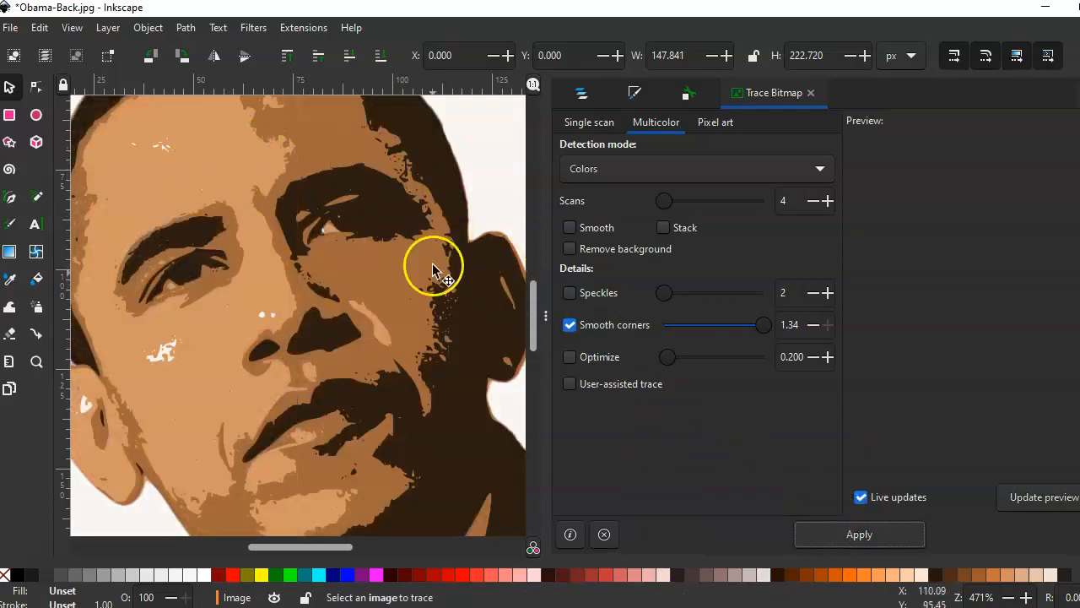
Widen the canvas area and ungroup the four-scan trace into separate colour paths, leaving nothing selected
scroll(431, 354, up, 2)
scroll(430, 354, up, 2)
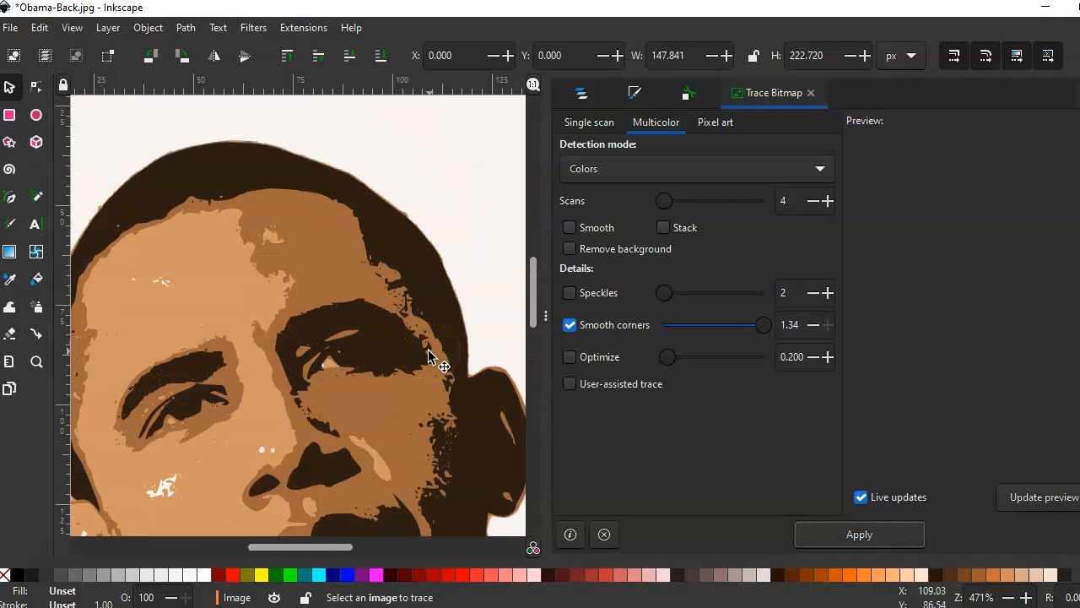
scroll(431, 355, down, 2)
click(415, 313)
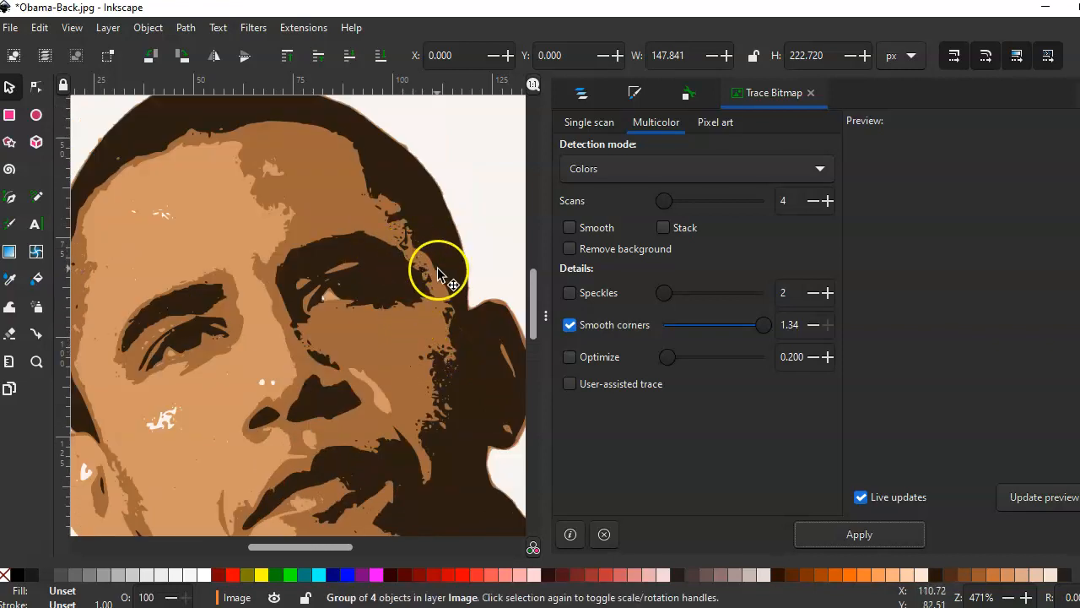
drag(547, 313, 964, 309)
drag(497, 554, 448, 552)
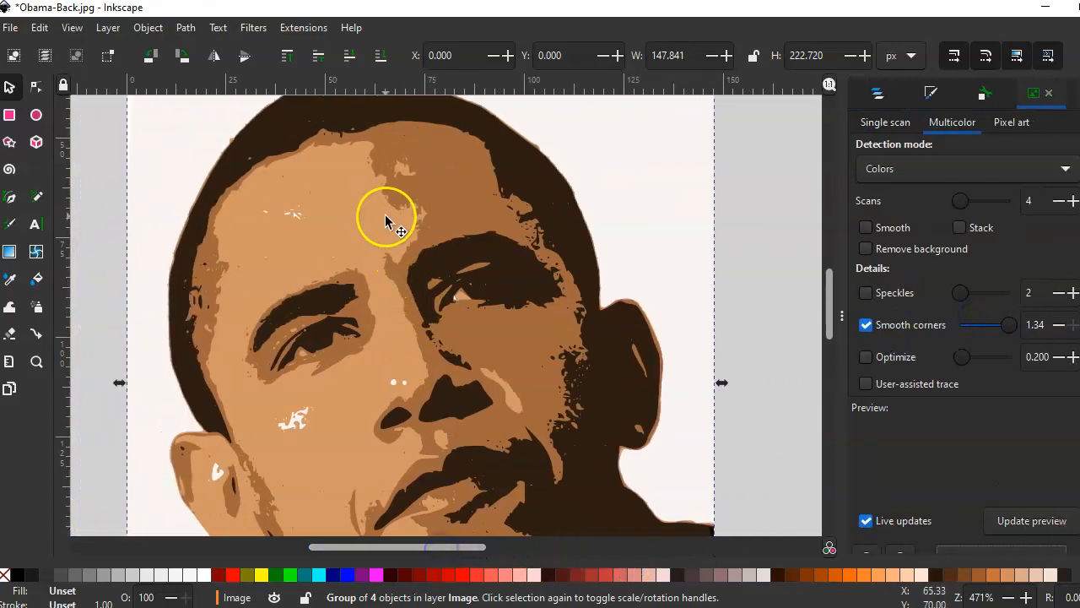
right_click(384, 213)
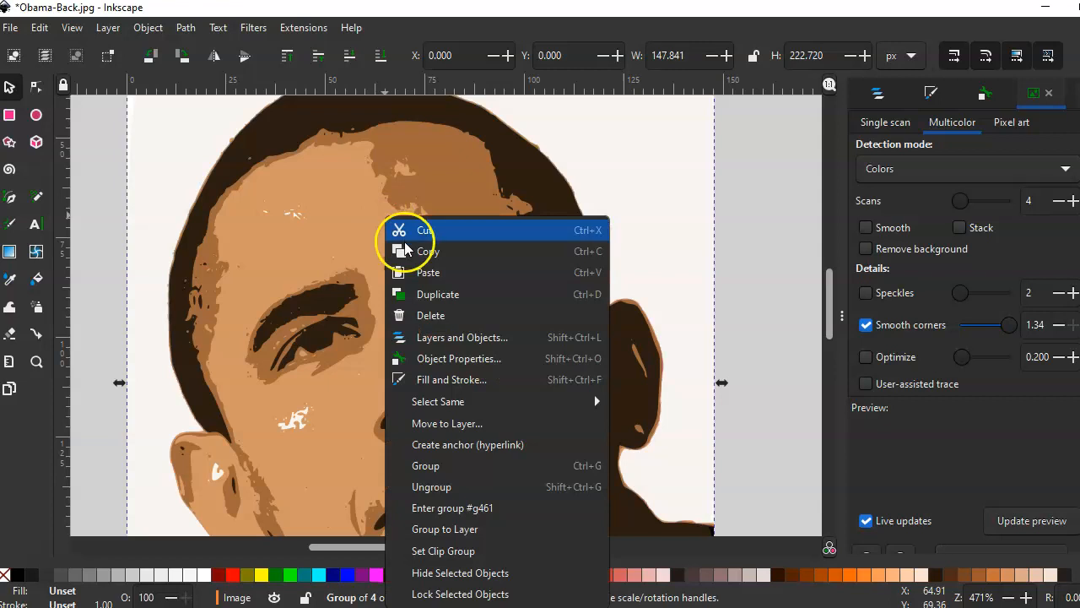
click(477, 487)
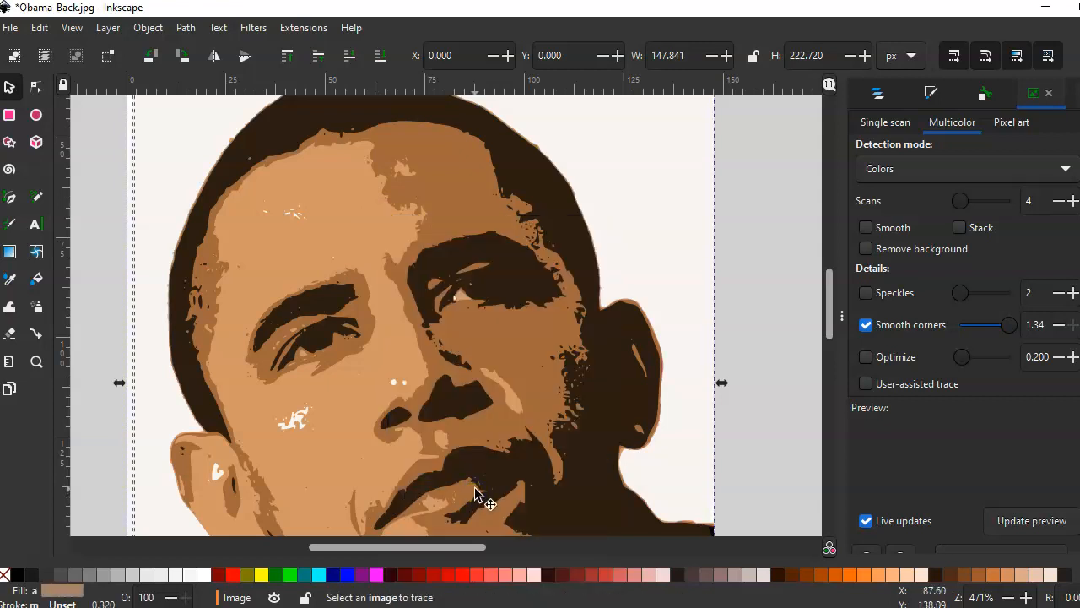
click(776, 295)
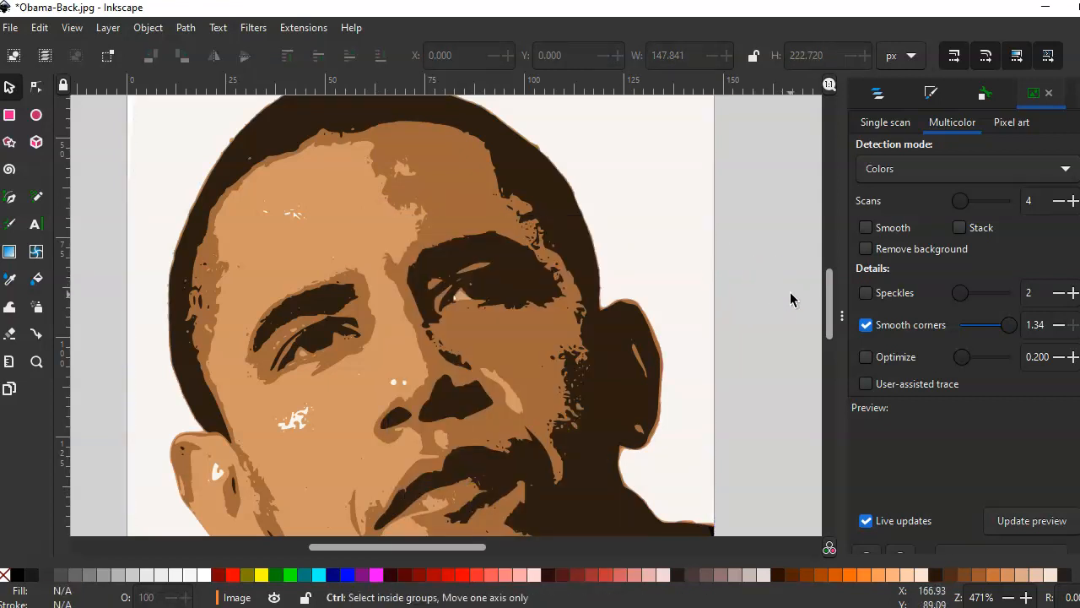
Move the light skin-tone path sideways off the portrait to check its separation, and undo the move
key(minus)
key(minus)
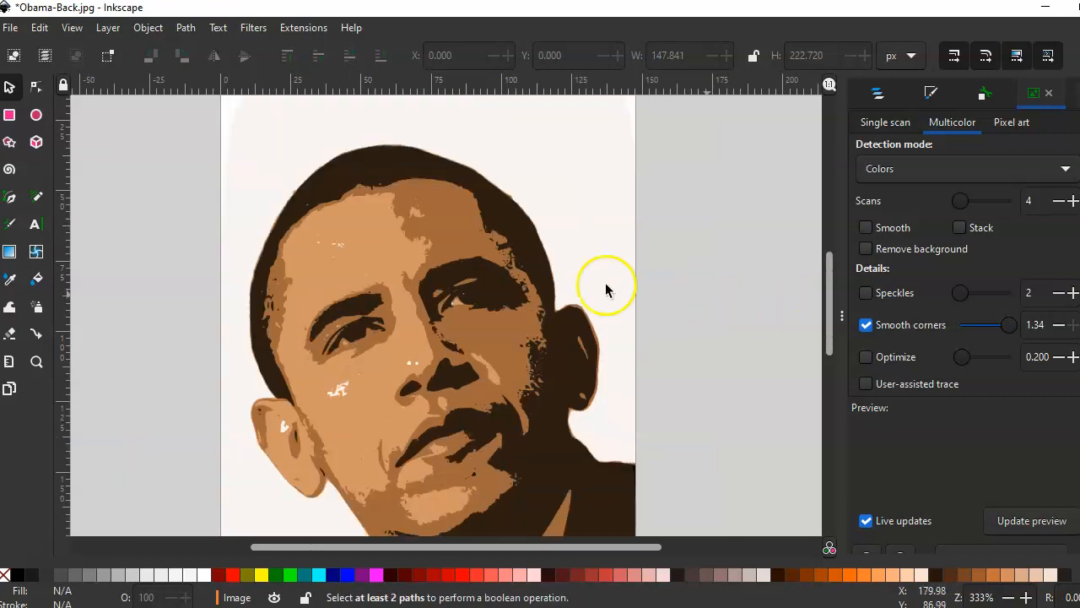
click(382, 270)
drag(382, 270, 176, 263)
key(ctrl+z)
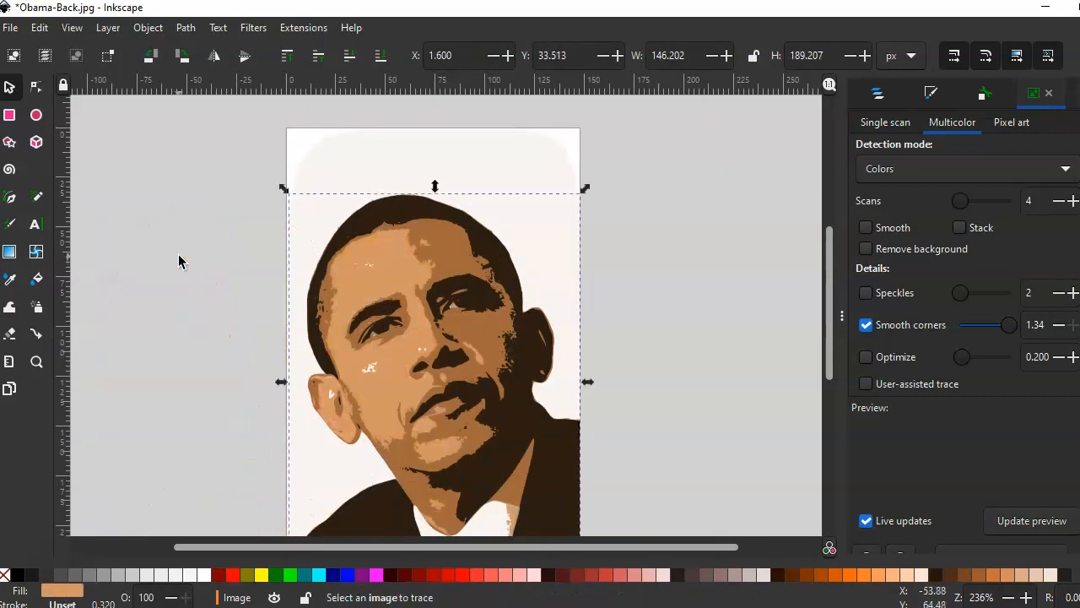
Select the portrait's three skin and dark-tone paths together, without the full-page background path, and simplify them
click(203, 160)
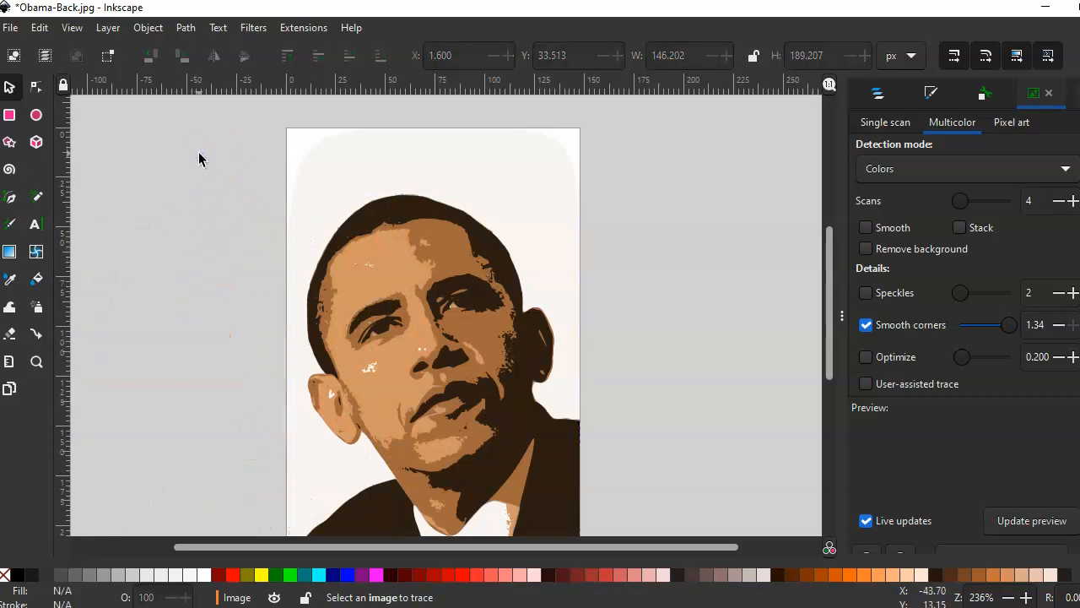
scroll(201, 159, down, 2)
drag(205, 108, 711, 497)
scroll(710, 498, up, 2)
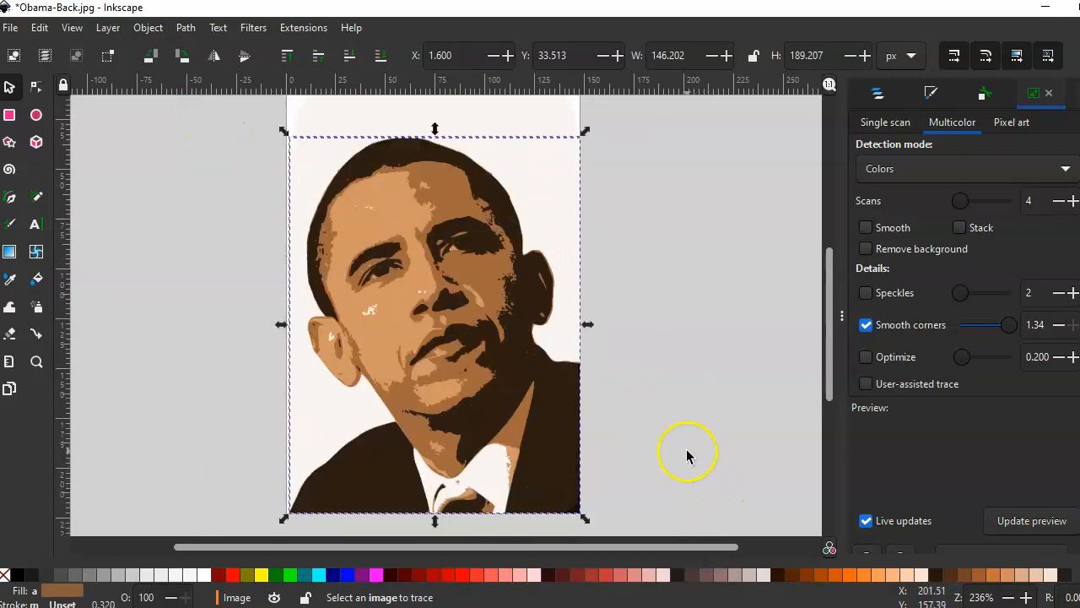
click(185, 27)
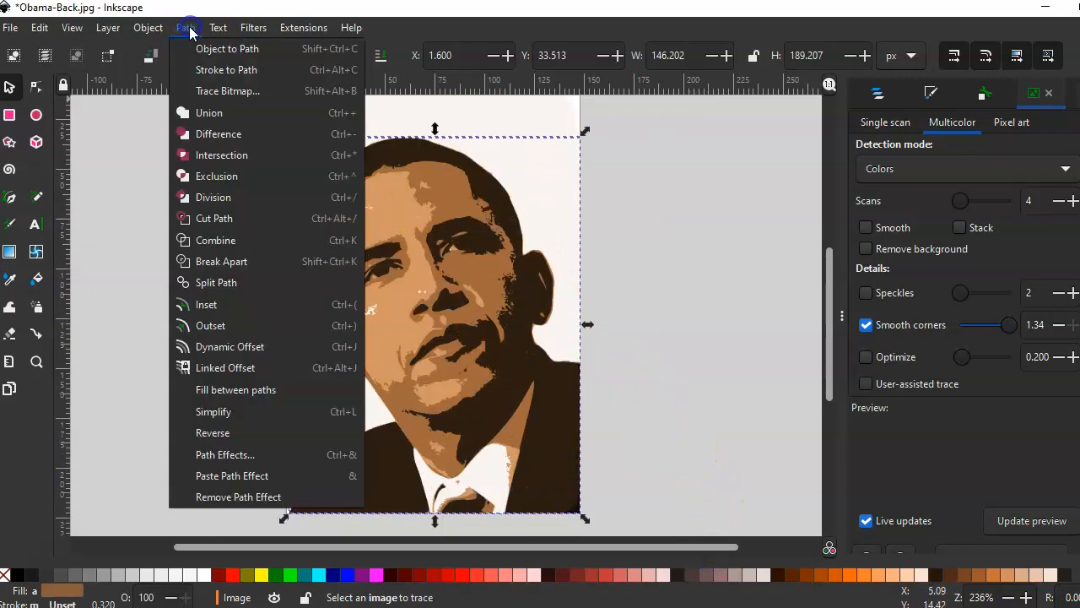
click(228, 411)
Examine the simplified edges around the eyes, cheek, forehead and hairline up close
key(ctrl)
key(plus)
key(plus)
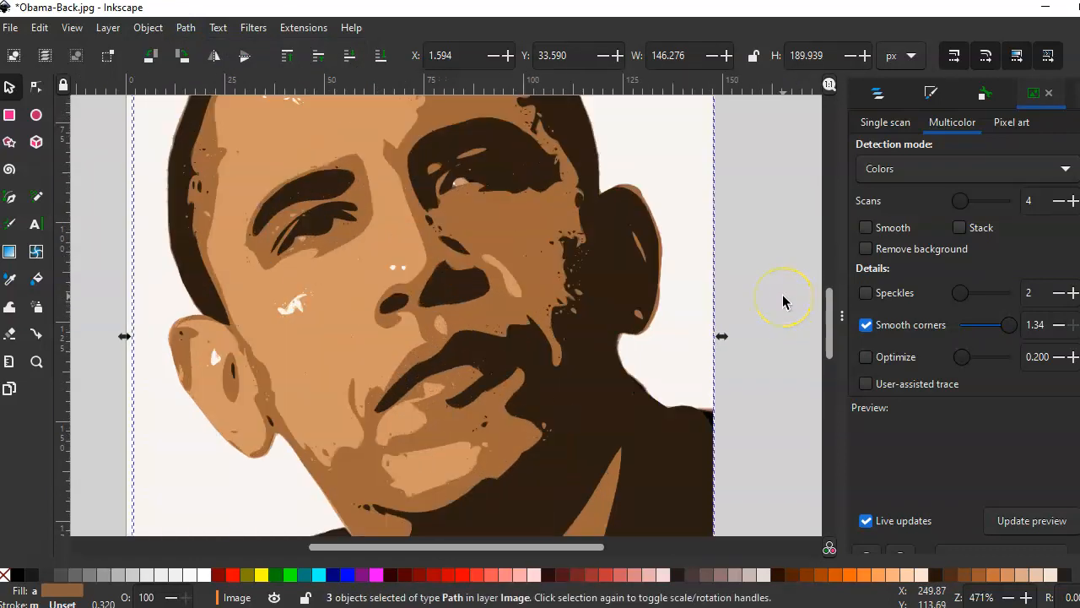
key(plus)
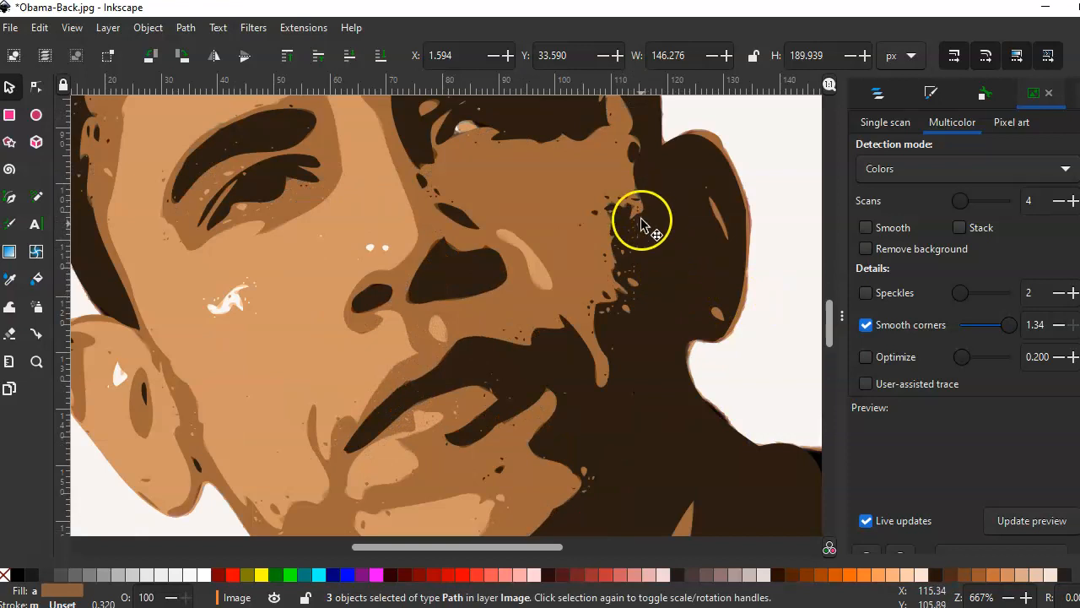
scroll(499, 219, up, 5)
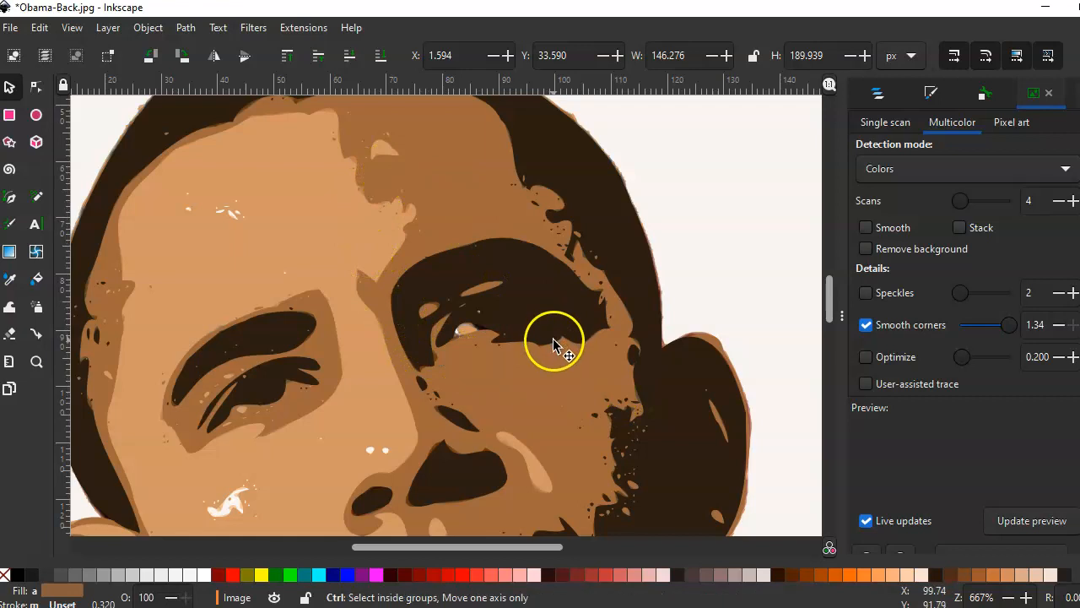
scroll(552, 339, up, 1)
scroll(582, 342, up, 3)
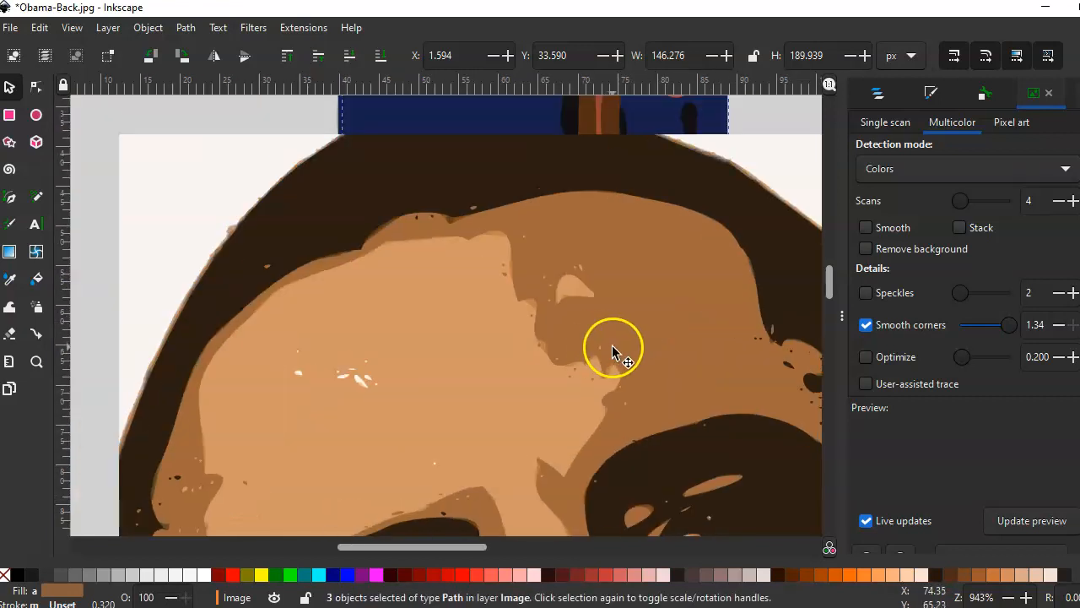
key(space)
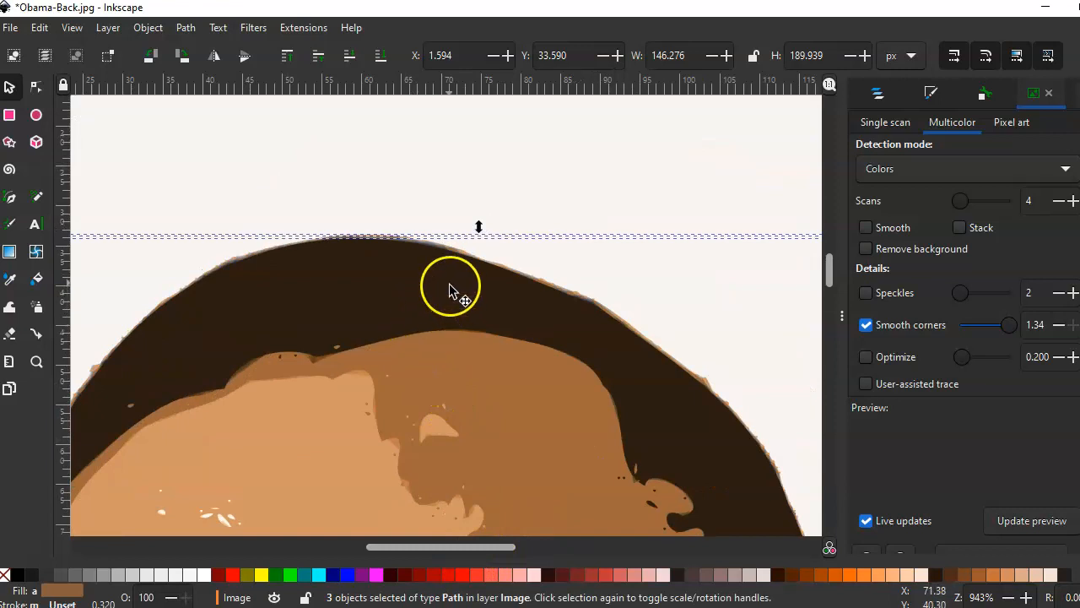
click(428, 143)
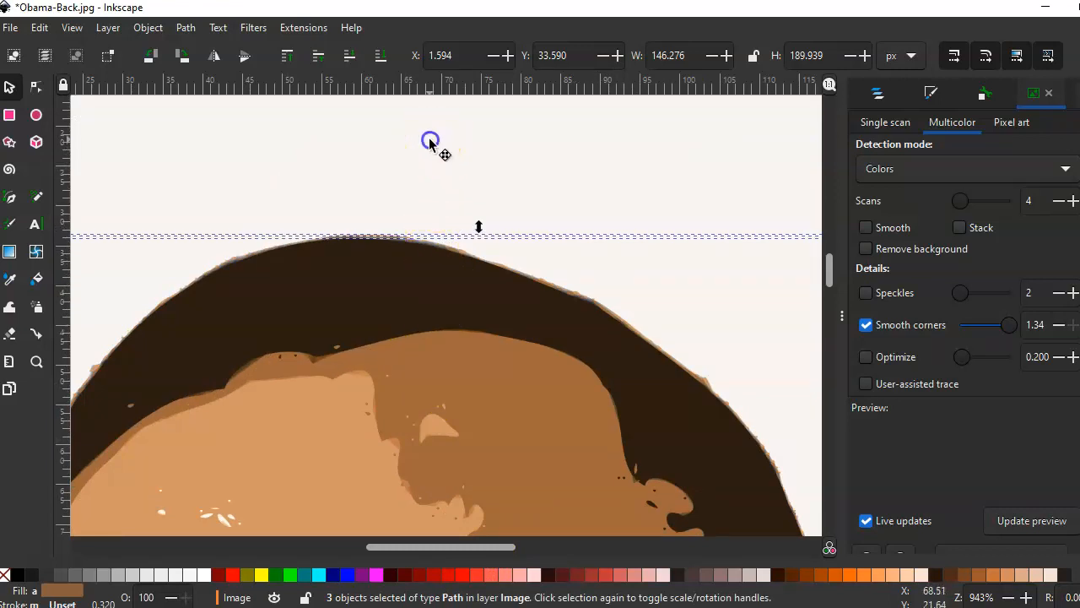
Undo the simplification, ungrouping and four-scan trace to return to the original background-free photo
key(ctrl+z)
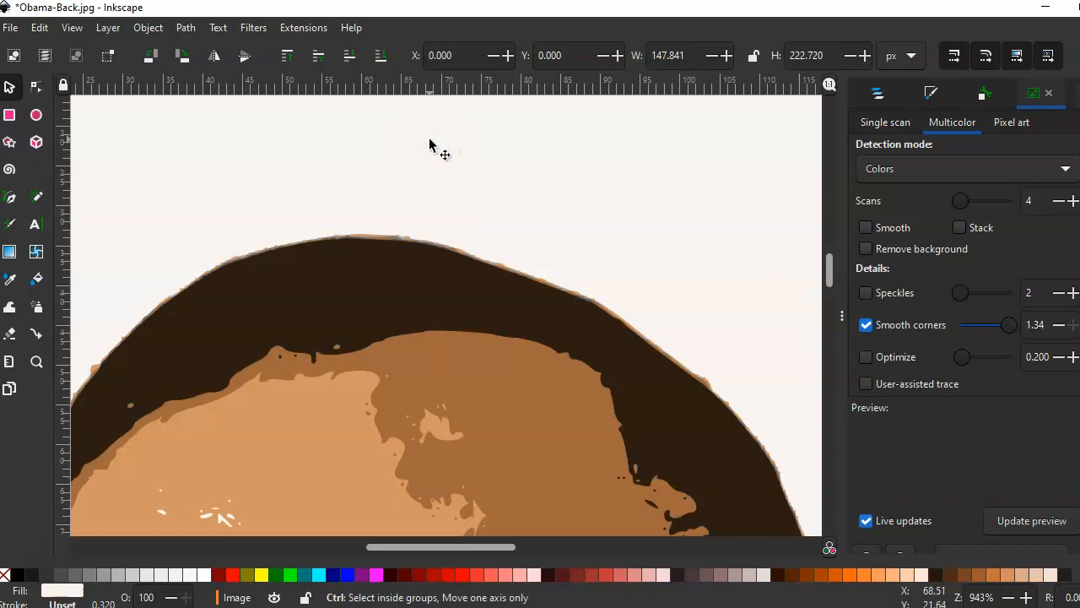
key(ctrl+z)
key(ctrl+z)
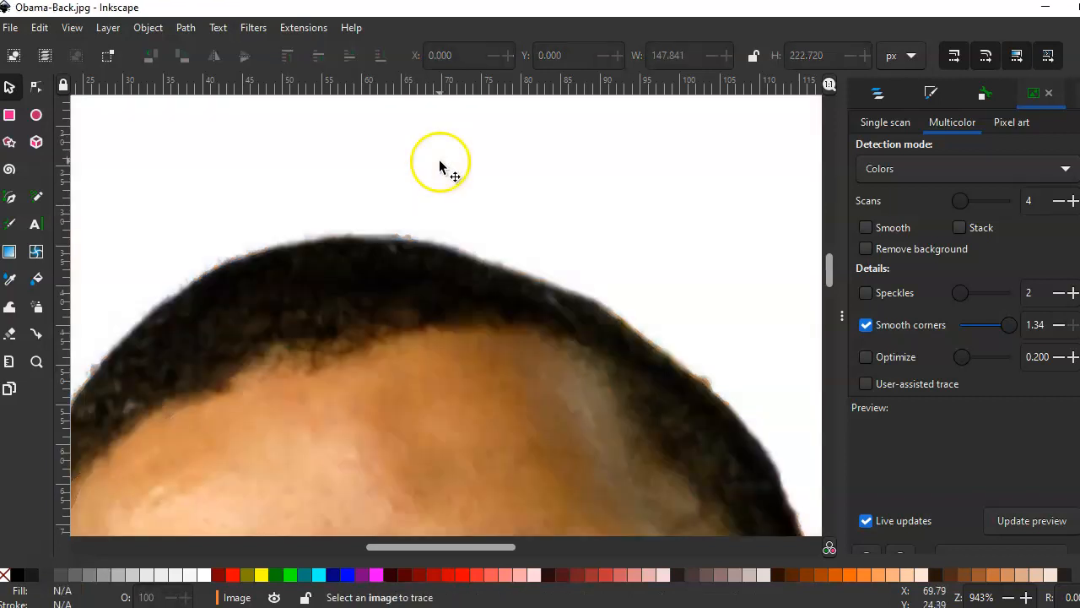
key(space)
key(minus)
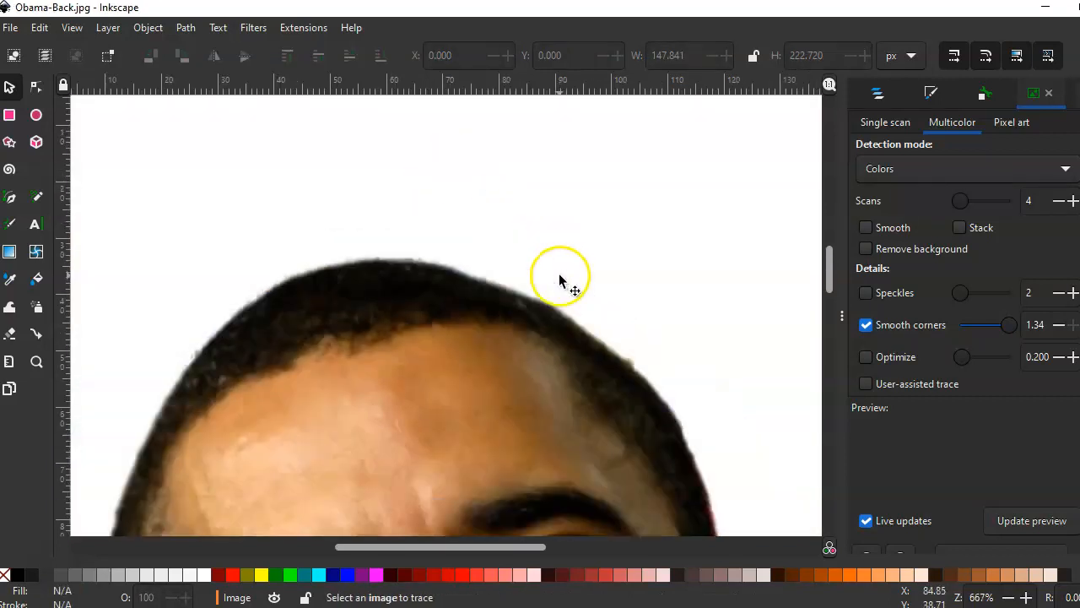
scroll(559, 297, down, 10)
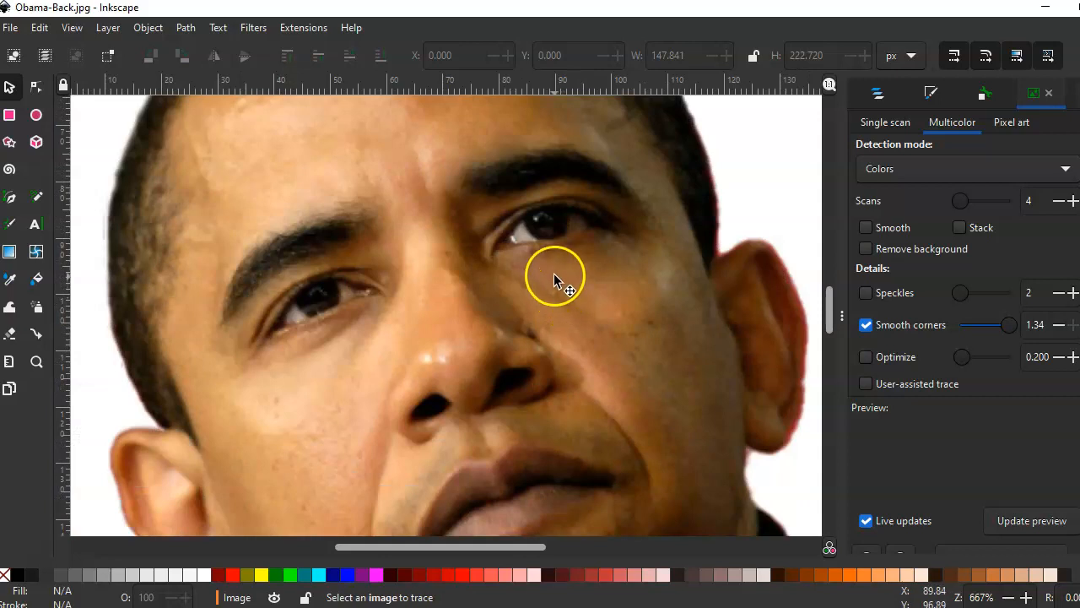
Select the photo, widen the Trace Bitmap panel, and compare four-scan previews with Speckles enabled at 597, 1000 and 0
click(551, 264)
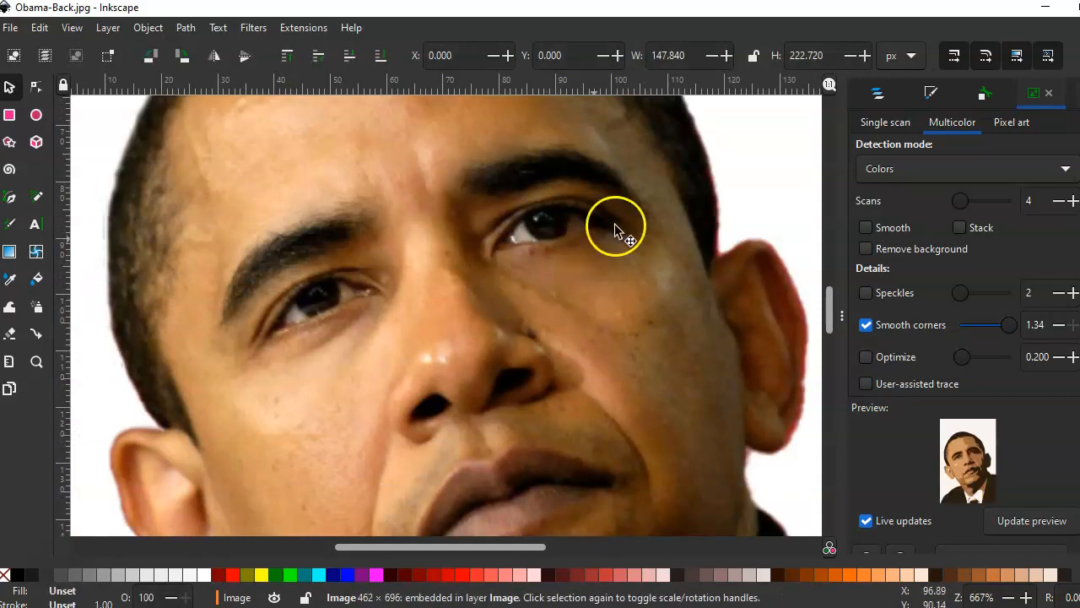
drag(841, 315, 515, 314)
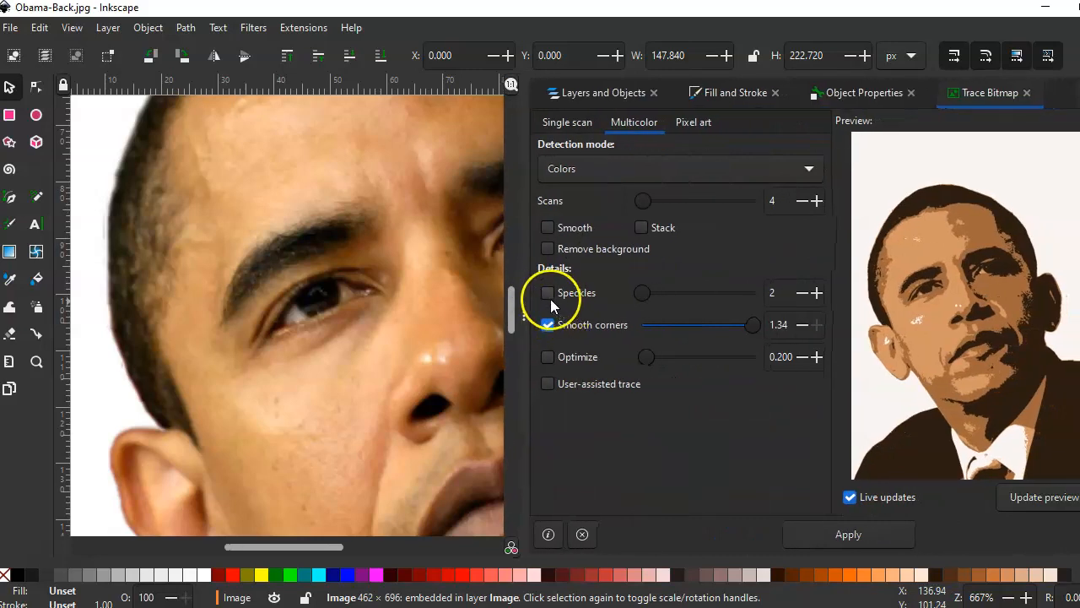
click(670, 293)
drag(647, 294, 704, 297)
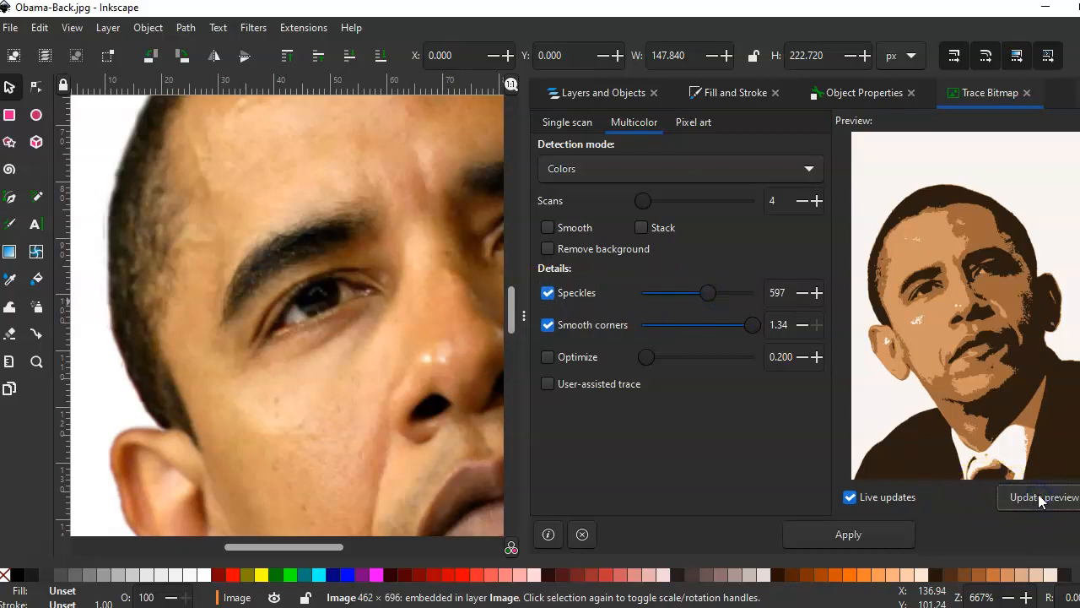
drag(704, 291, 1036, 494)
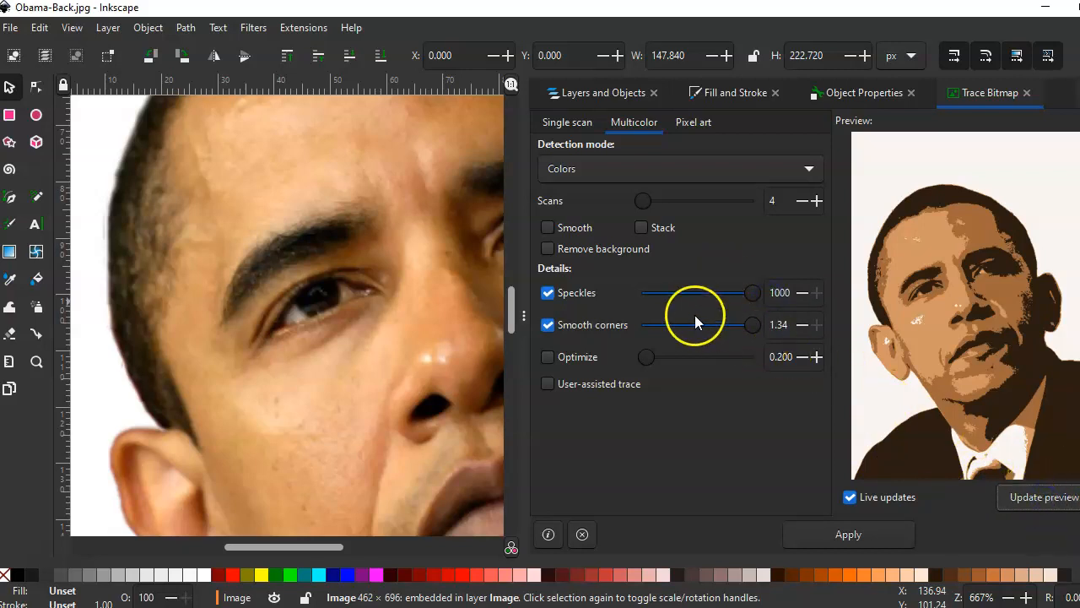
drag(666, 297, 637, 295)
click(1034, 497)
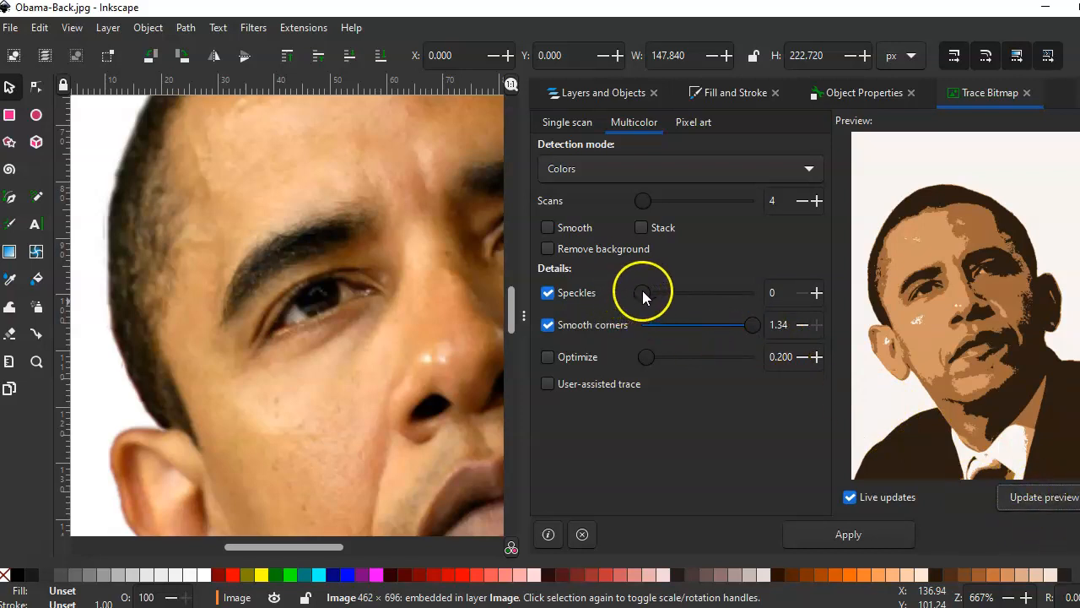
Enable Smooth for the multicolour trace and compare the preview with Speckles at 1000 and 0
click(546, 227)
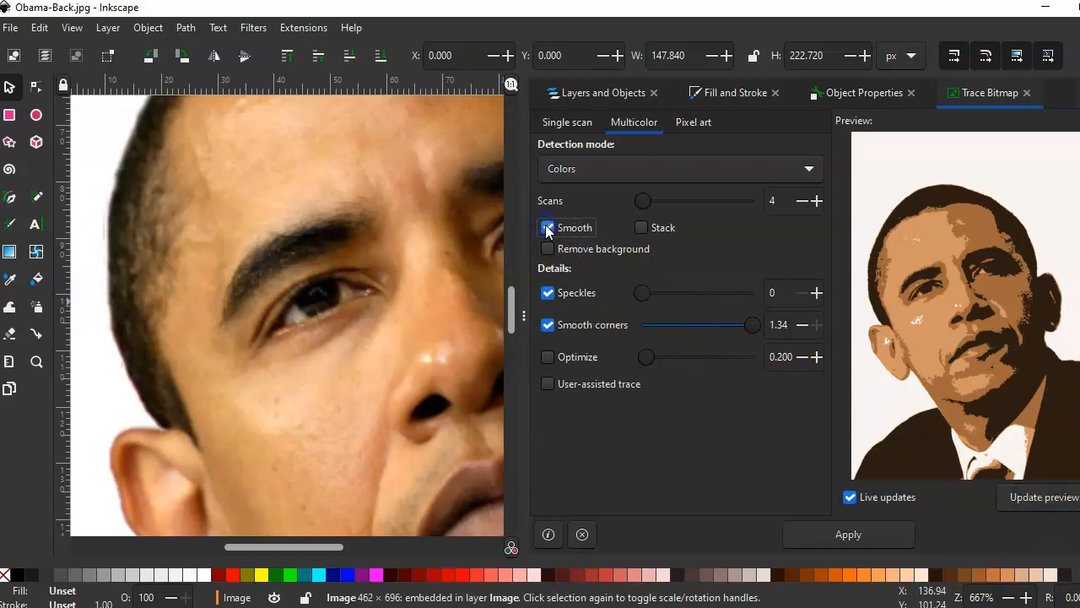
drag(656, 294, 788, 304)
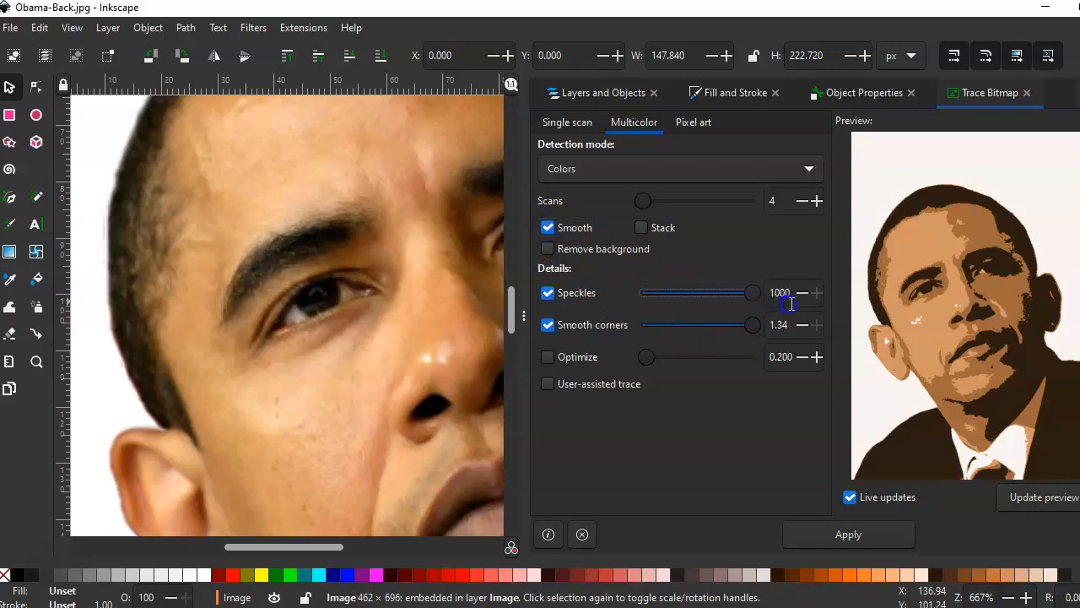
click(751, 295)
drag(752, 293, 638, 295)
click(1018, 498)
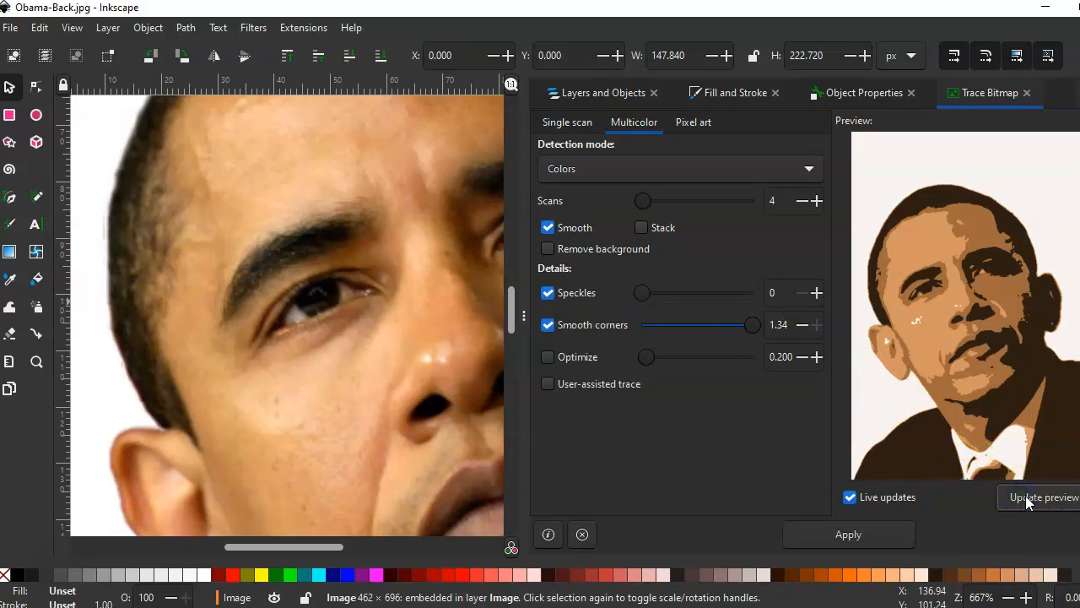
Turn Speckles off and apply the four-scan trace with Smooth and Smooth corners at 1.34 to the photo
drag(642, 293, 744, 294)
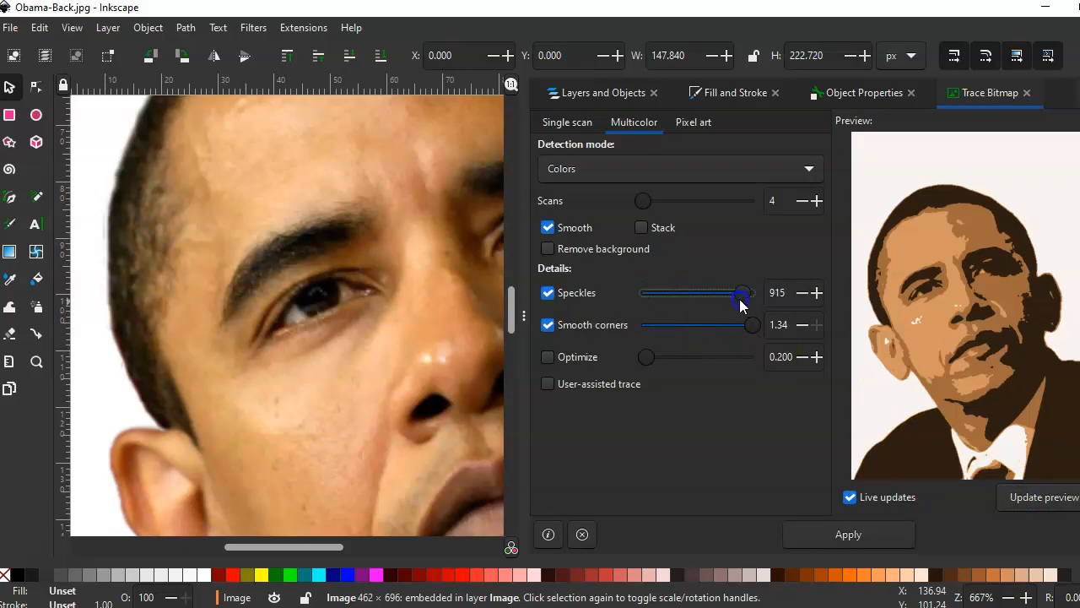
click(548, 294)
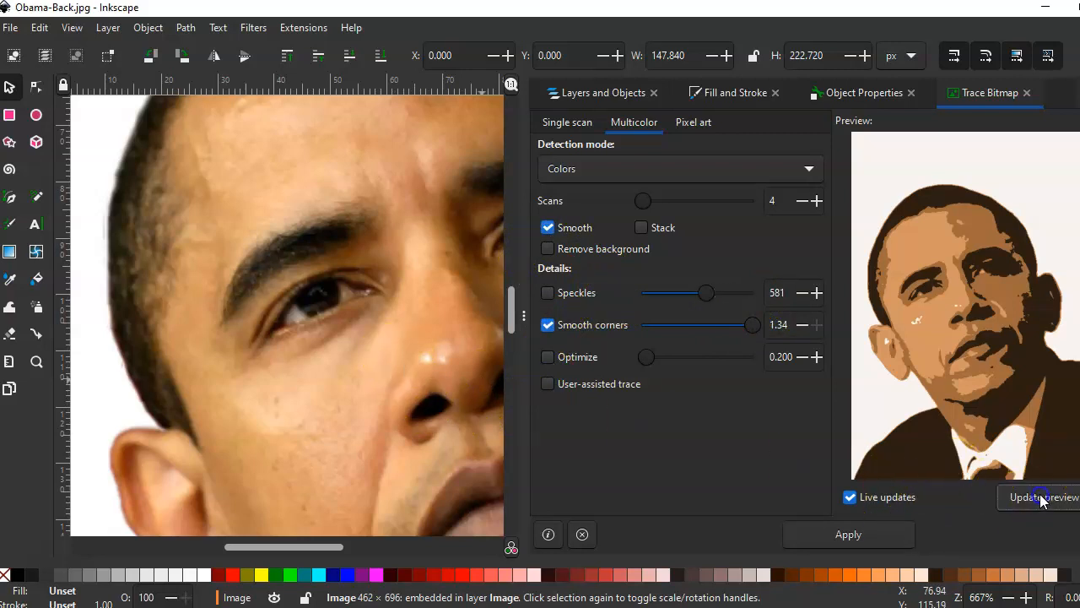
click(847, 535)
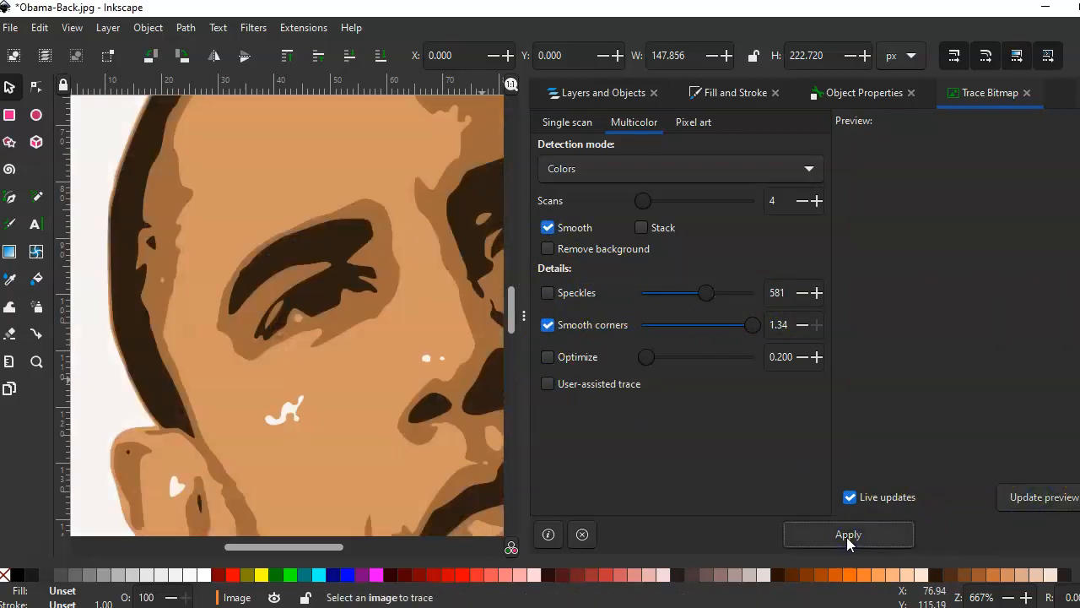
Ungroup the traced portrait into its separate colour paths and clear the selection
mouse_move(330, 550)
mouse_down()
mouse_move(386, 554)
mouse_move(376, 565)
mouse_move(343, 550)
mouse_up()
scroll(310, 468, down, 3)
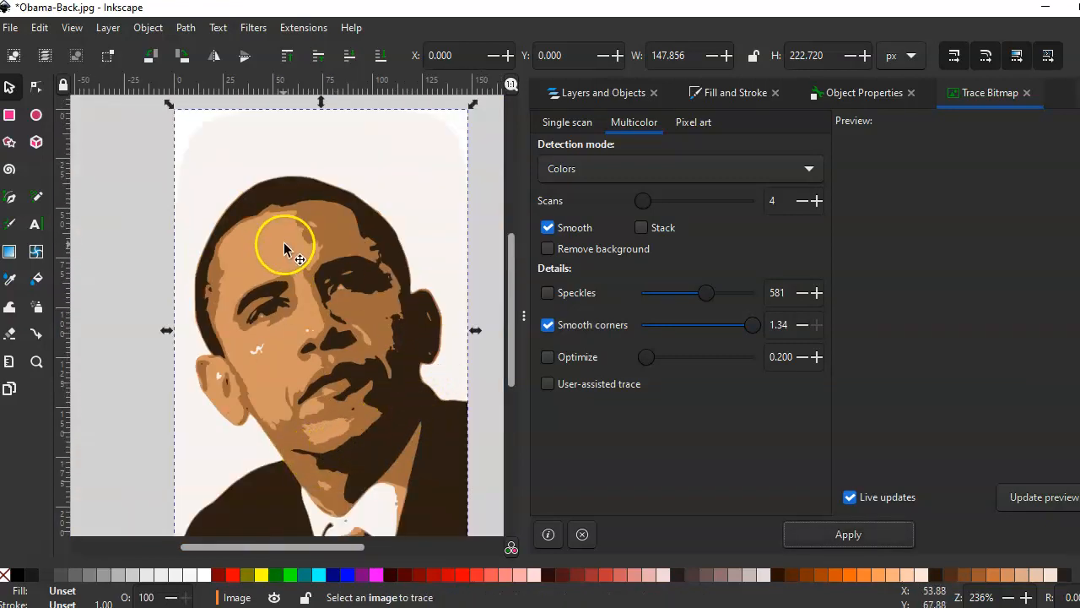
right_click(305, 267)
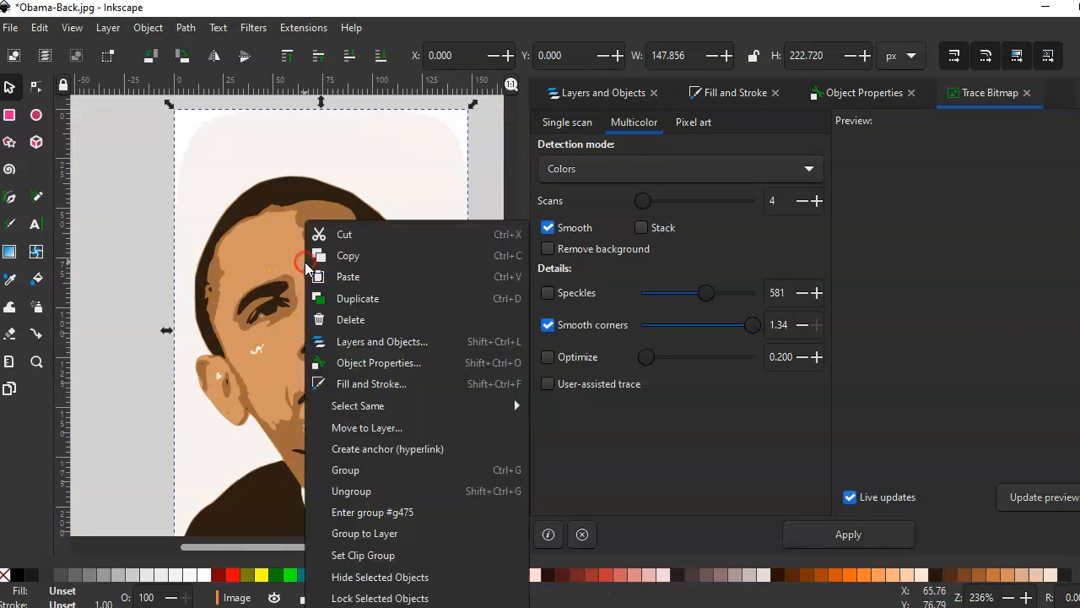
click(369, 491)
click(157, 186)
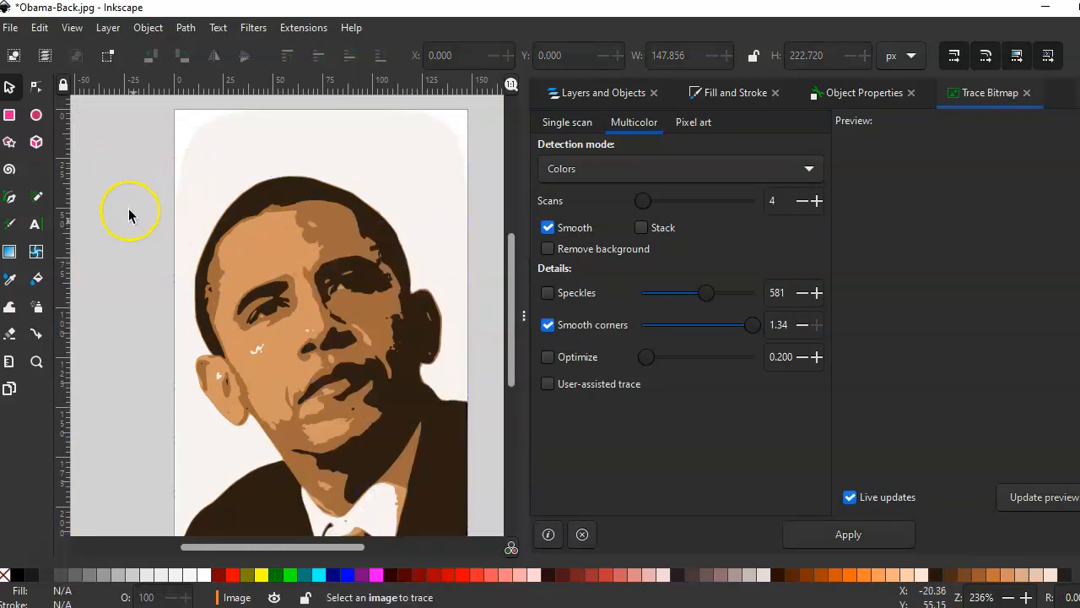
Simplify the portrait's three skin and dark-tone paths together, without the background path, and inspect their edges around the eyes and nose
drag(115, 101, 492, 516)
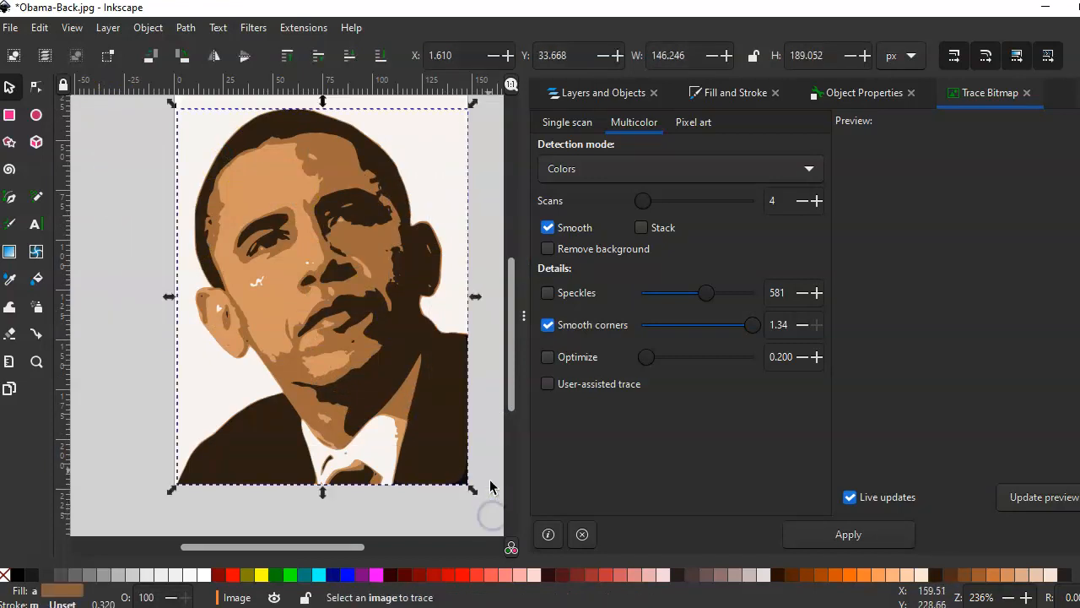
click(185, 28)
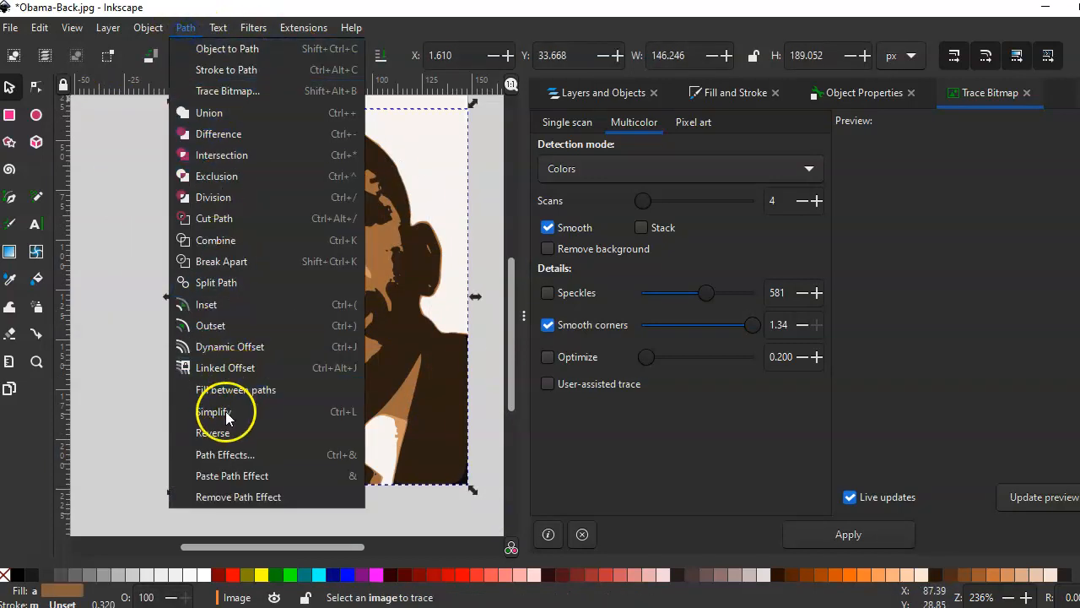
click(225, 411)
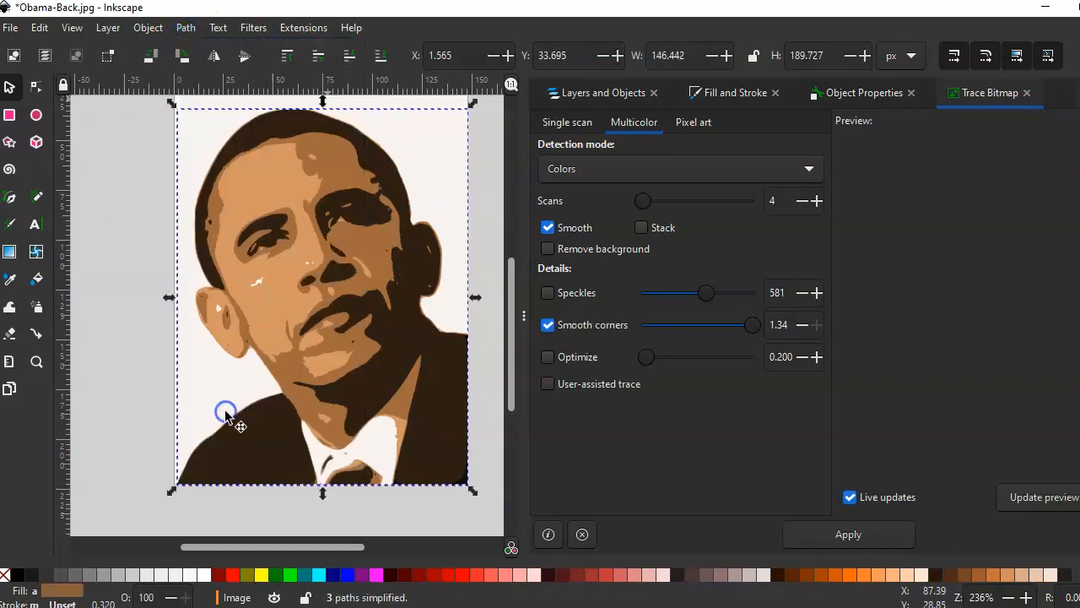
click(127, 240)
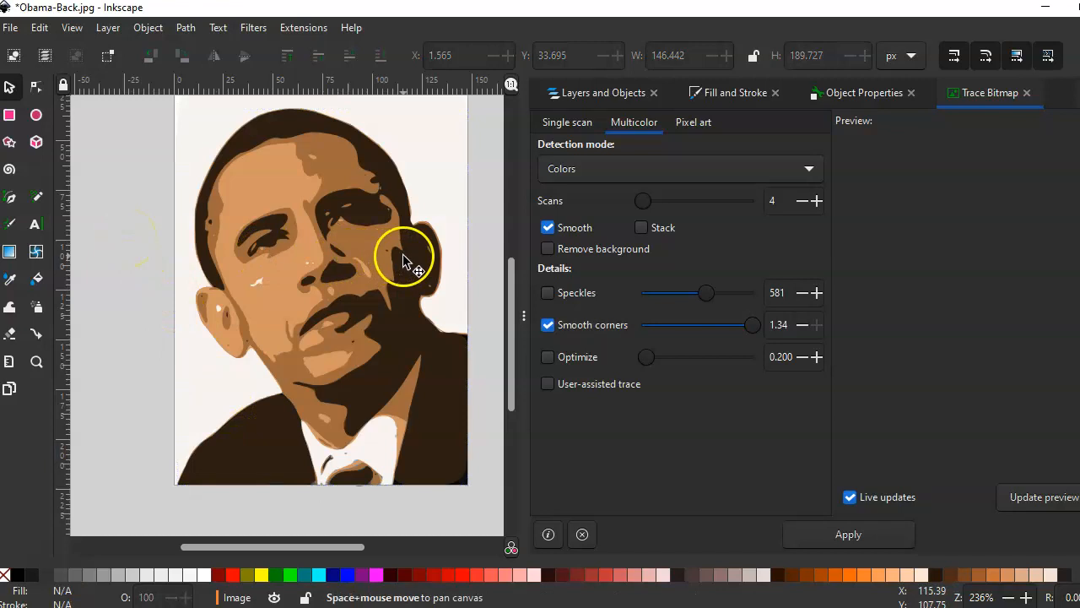
scroll(403, 254, up, 3)
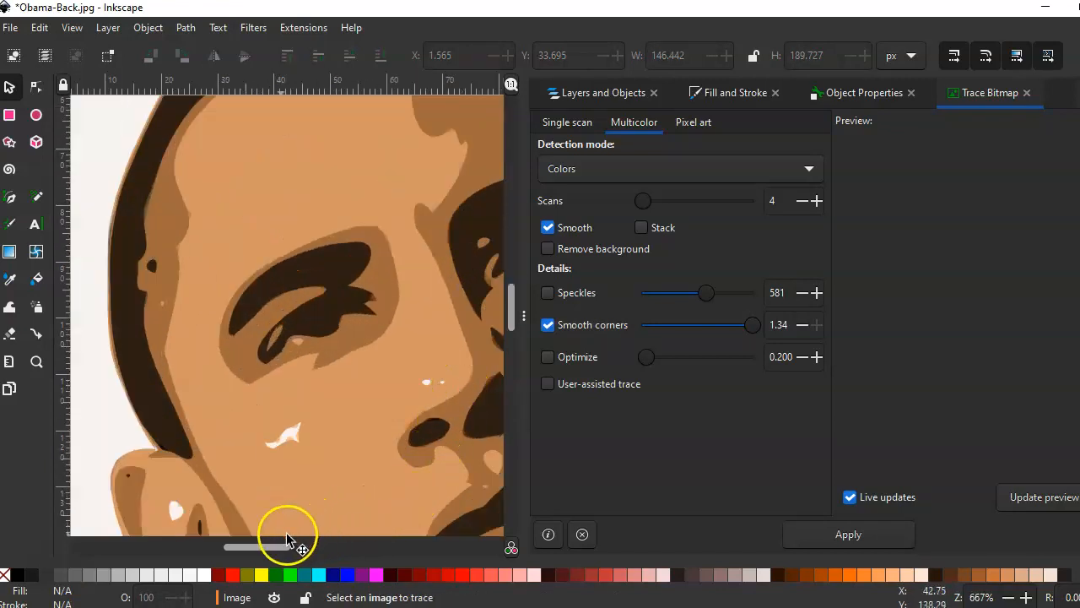
drag(274, 546, 315, 548)
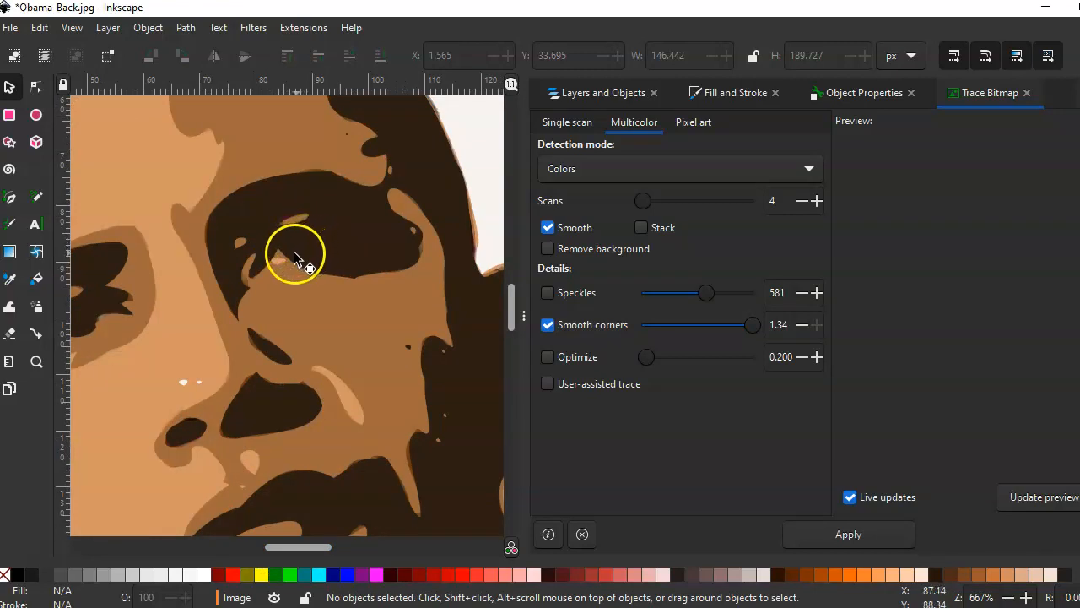
drag(309, 546, 290, 548)
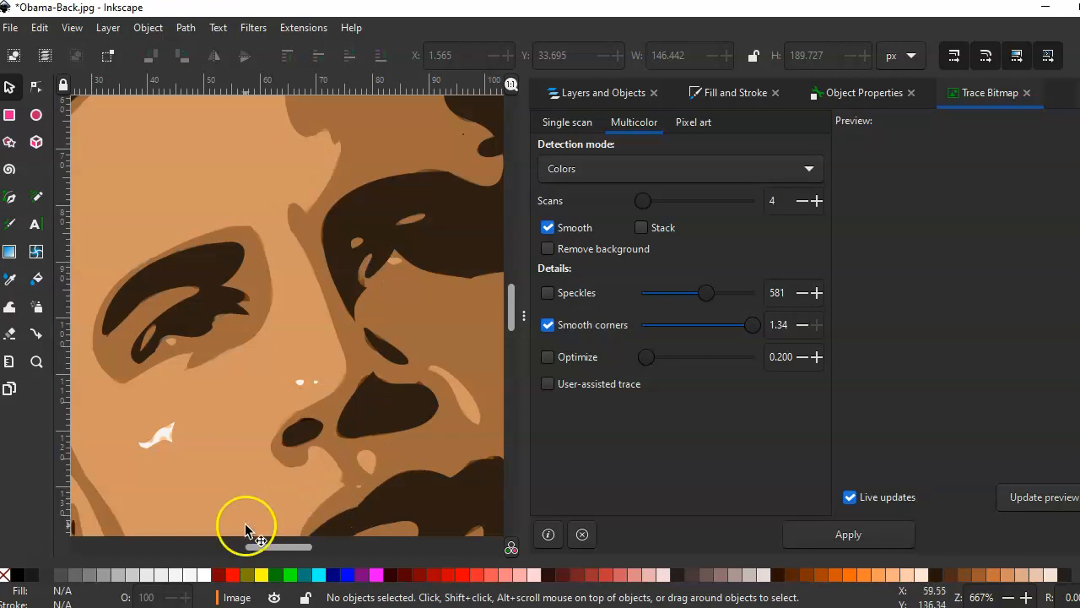
Undo the simplification, the ungrouping and the smoothed trace to return to the original photo
key(ctrl+z)
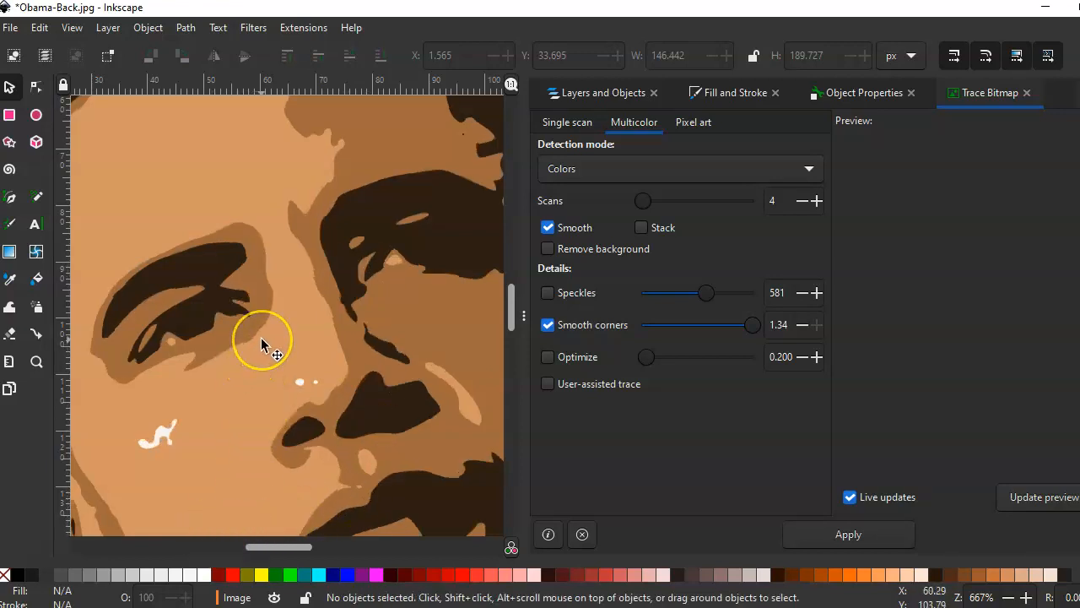
key(ctrl+z)
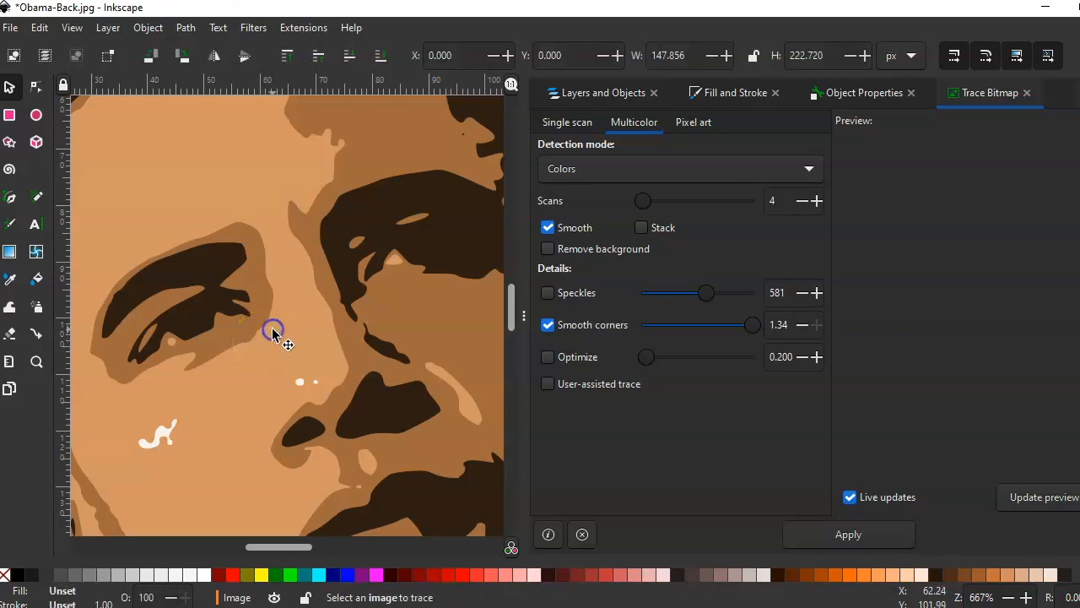
key(ctrl+z)
Trace the photo with Speckles enabled at 1000 to check the removed small details, and undo the trace
click(283, 329)
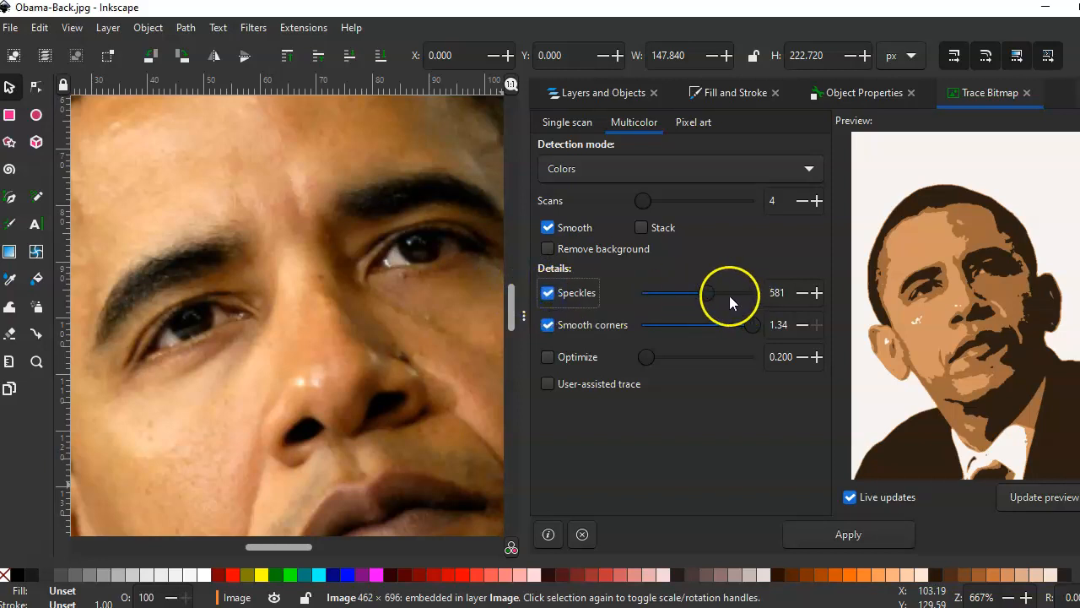
drag(708, 294, 800, 295)
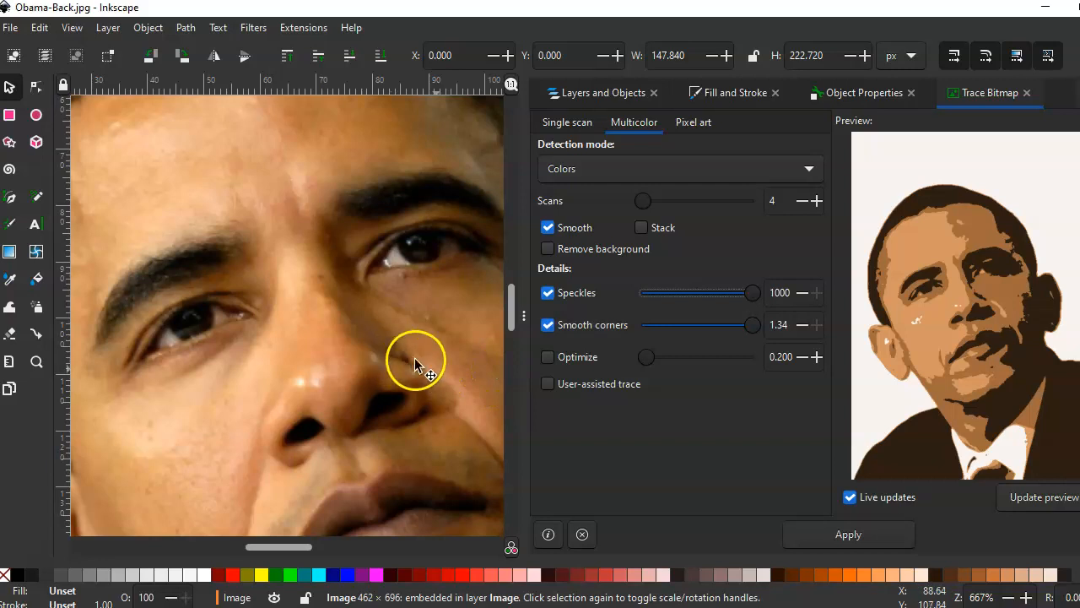
click(856, 538)
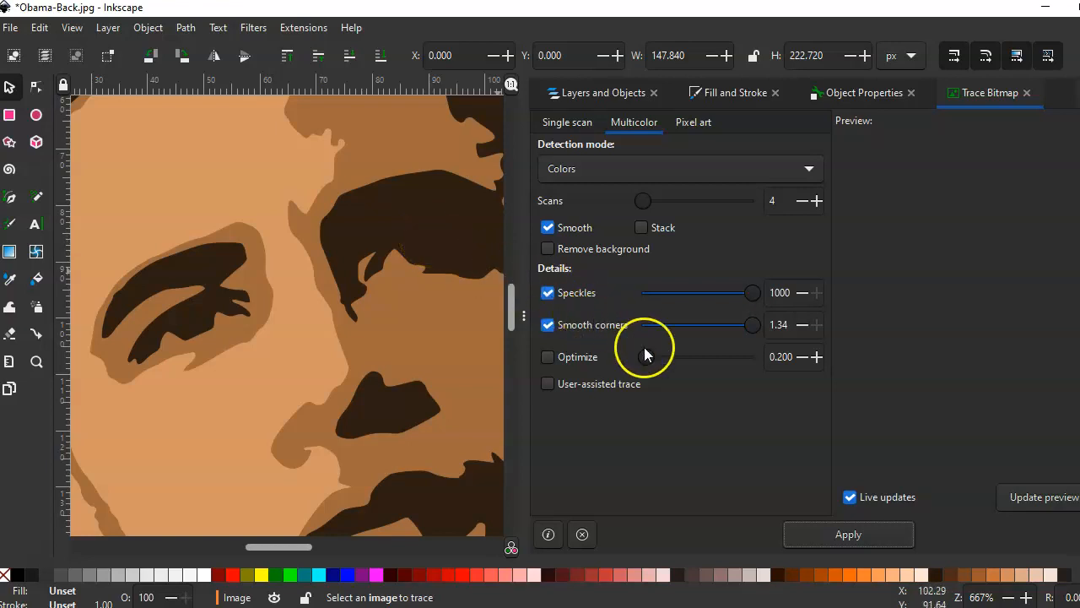
key(ctrl+z)
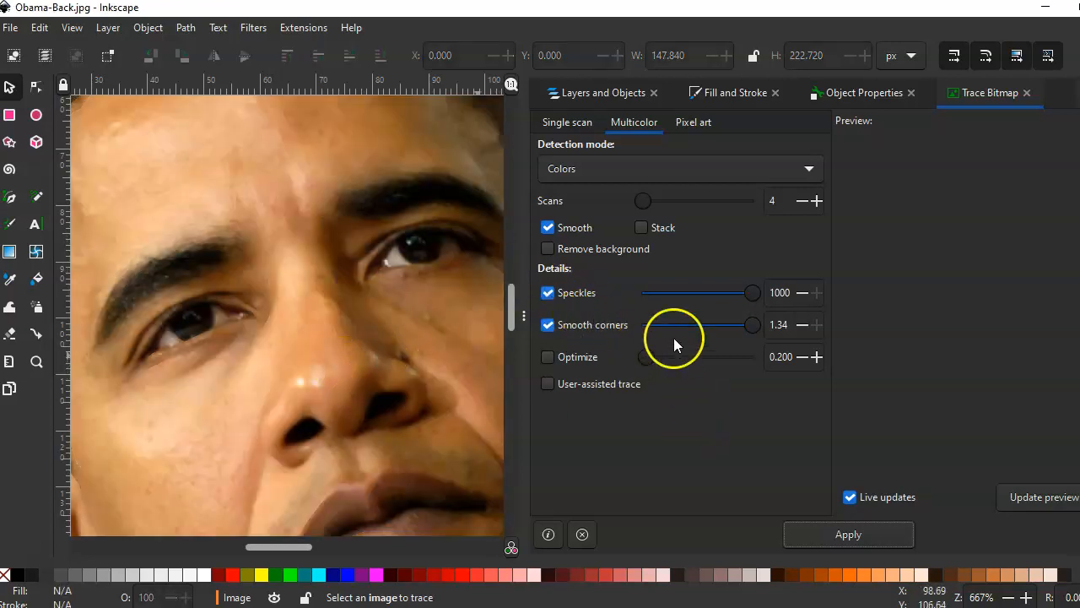
Trace the photo again with Speckles at 0 for comparison, and undo the trace
drag(694, 297, 608, 299)
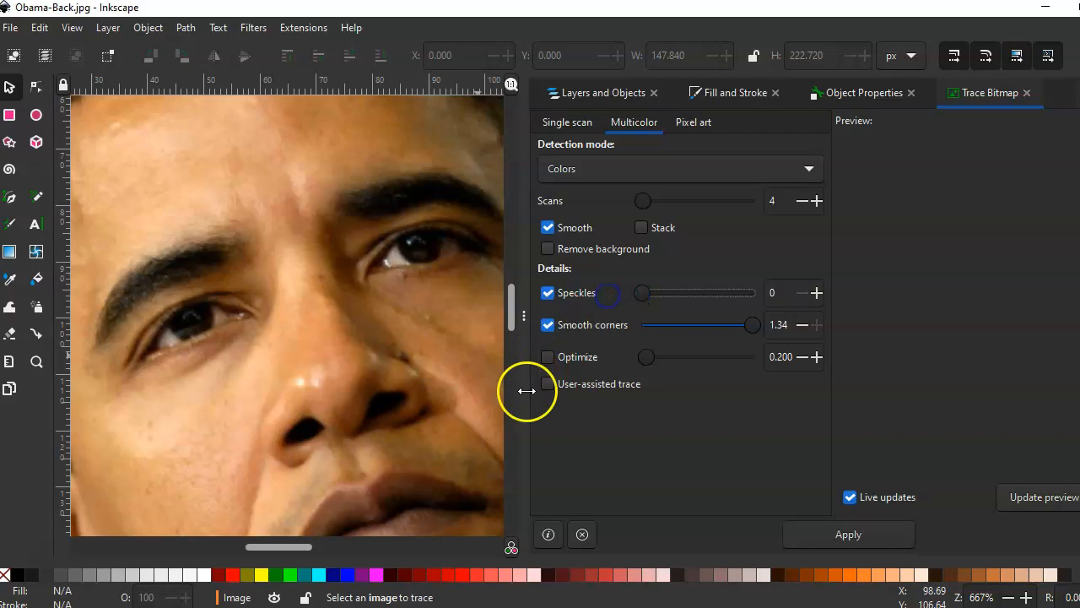
click(393, 369)
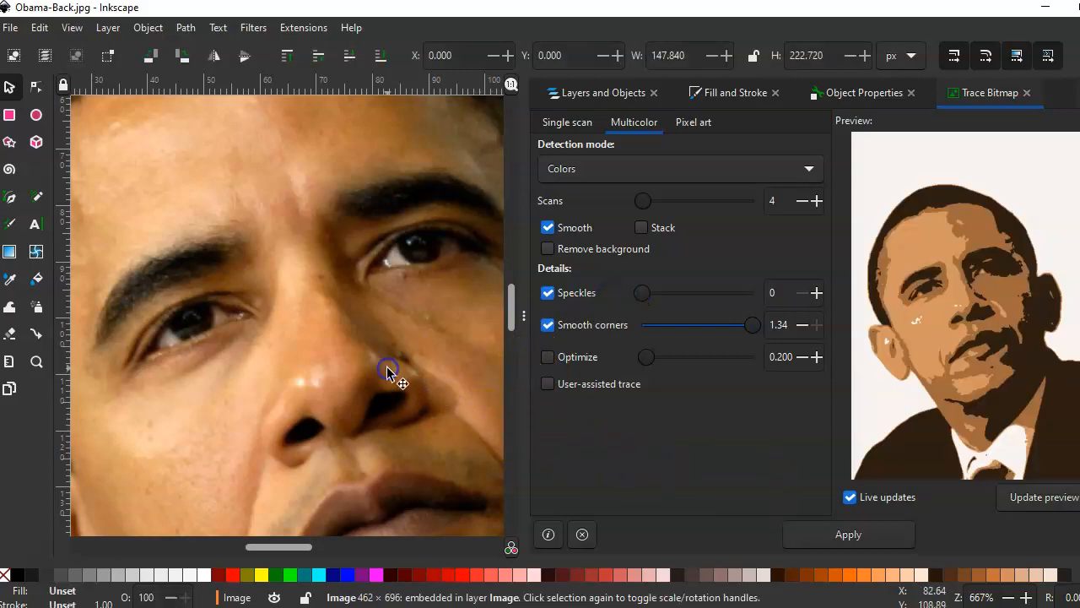
click(849, 537)
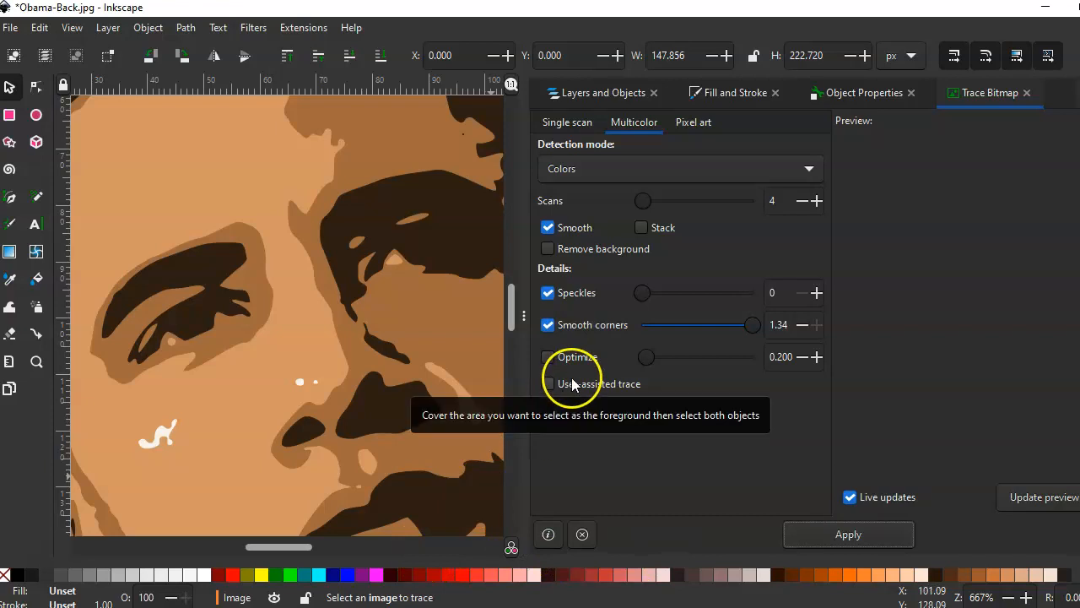
key(ctrl+z)
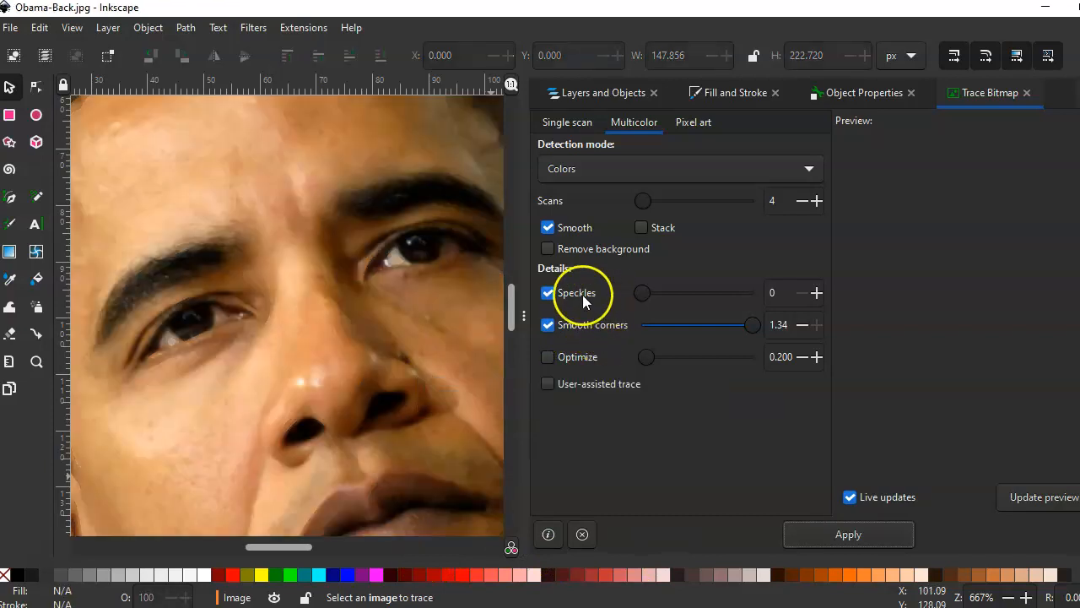
Turn Speckles off, trace the photo with Optimize enabled at 5.000, and undo the trace
click(548, 294)
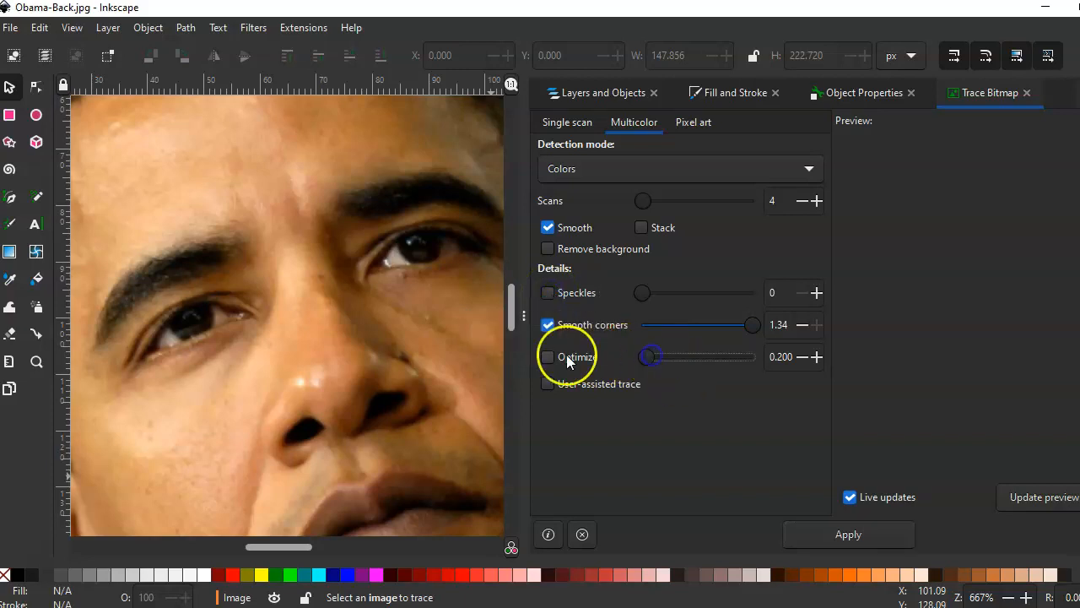
drag(661, 368, 779, 369)
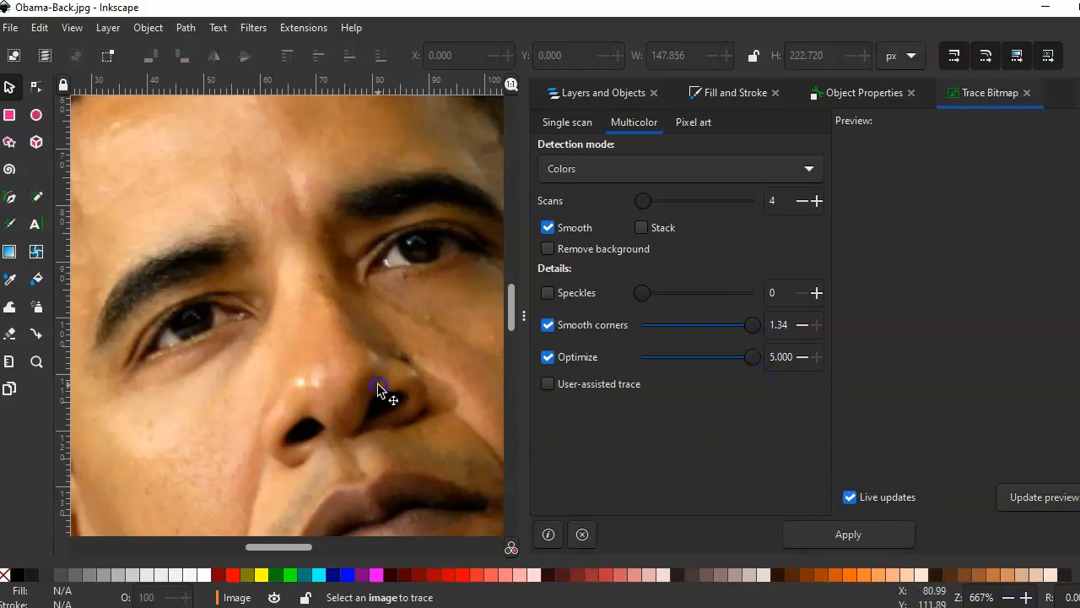
click(380, 386)
click(831, 535)
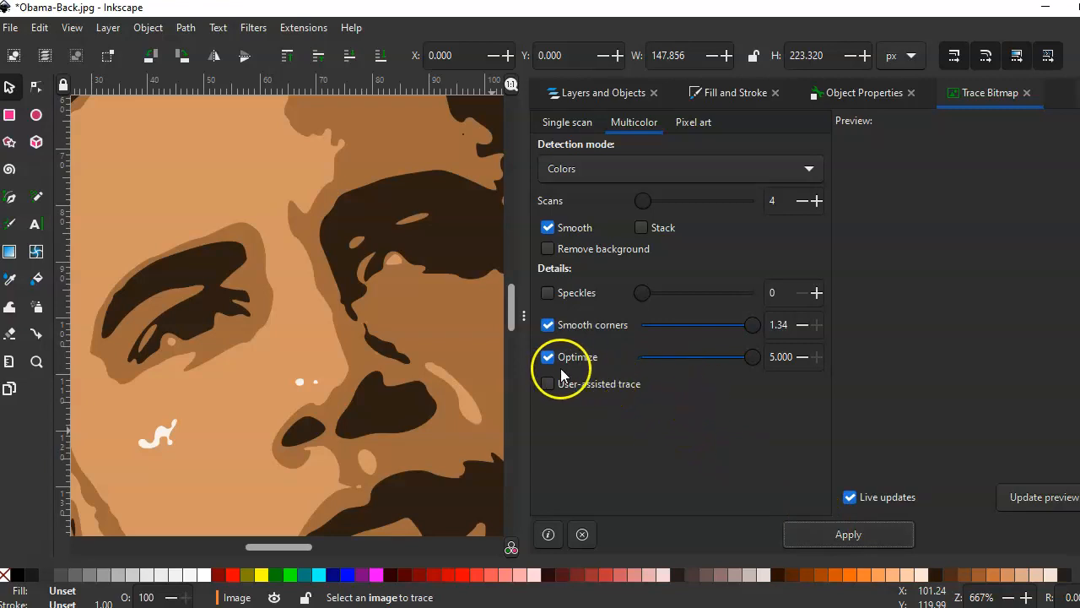
key(ctrl+z)
Trace the photo with Optimize lowered to 0.000, and undo the trace
drag(658, 361, 634, 364)
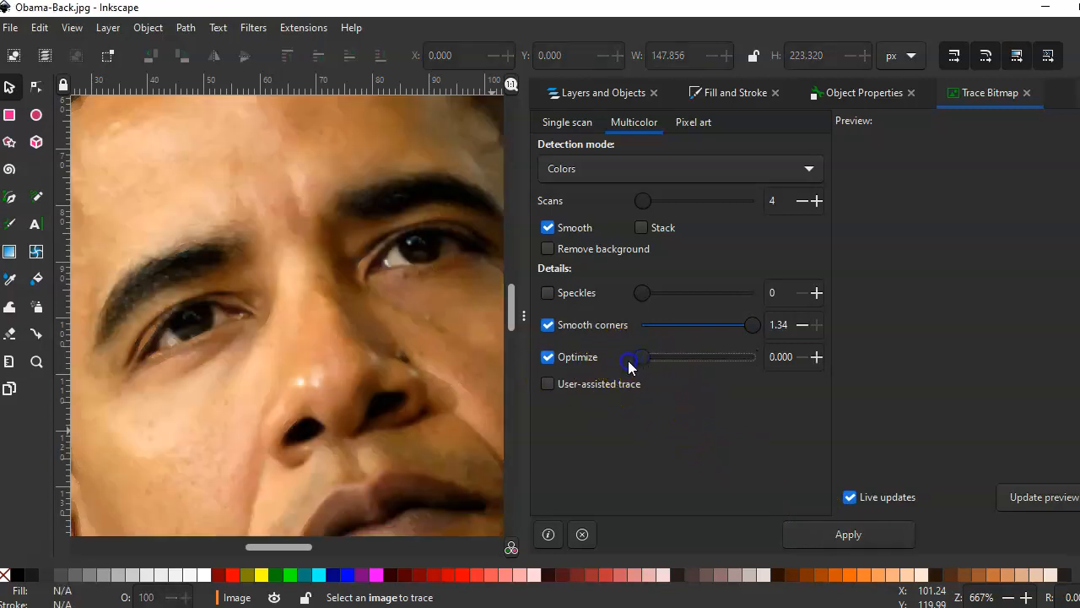
click(362, 312)
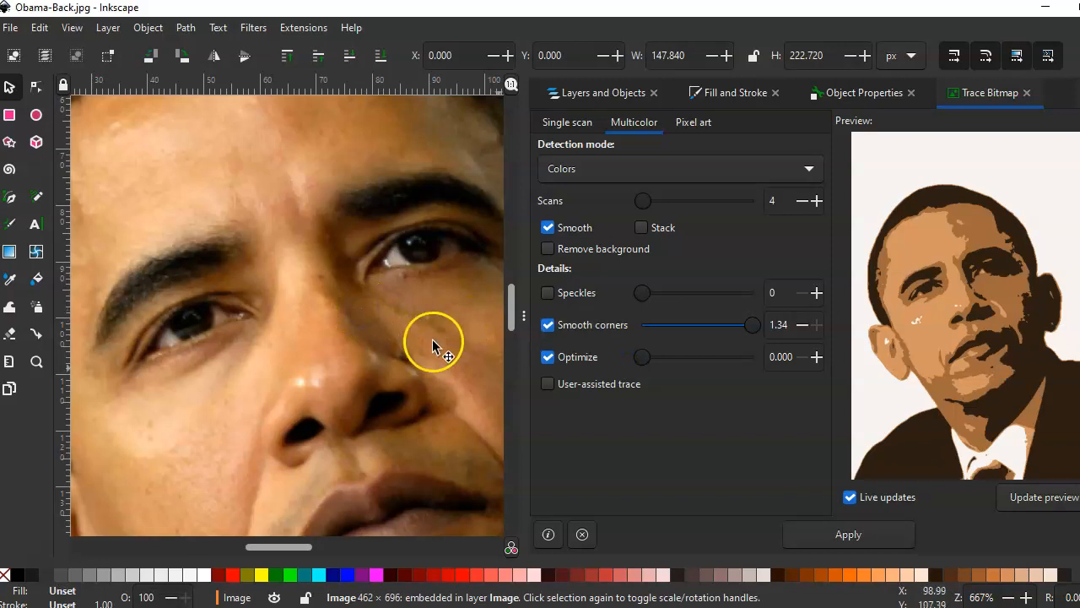
click(843, 535)
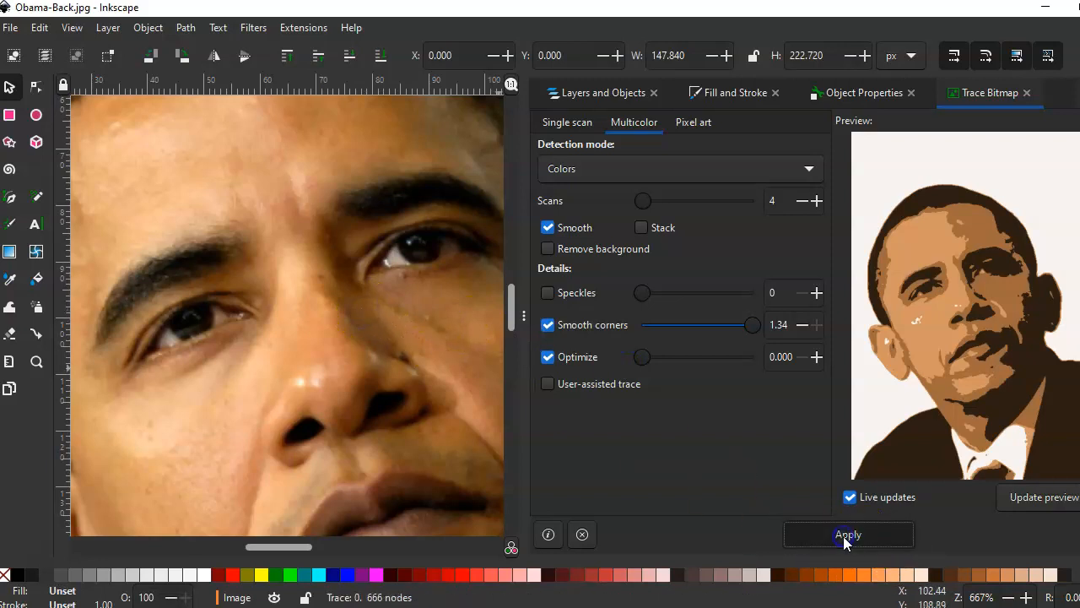
key(ctrl+z)
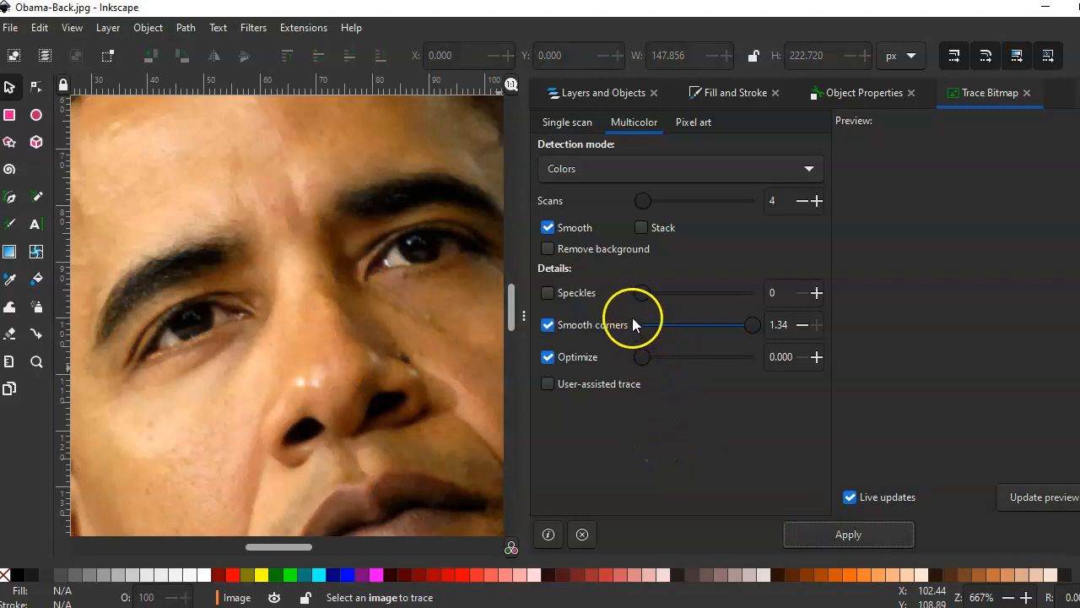
Enable Speckles at 0 and trace the photo
click(549, 293)
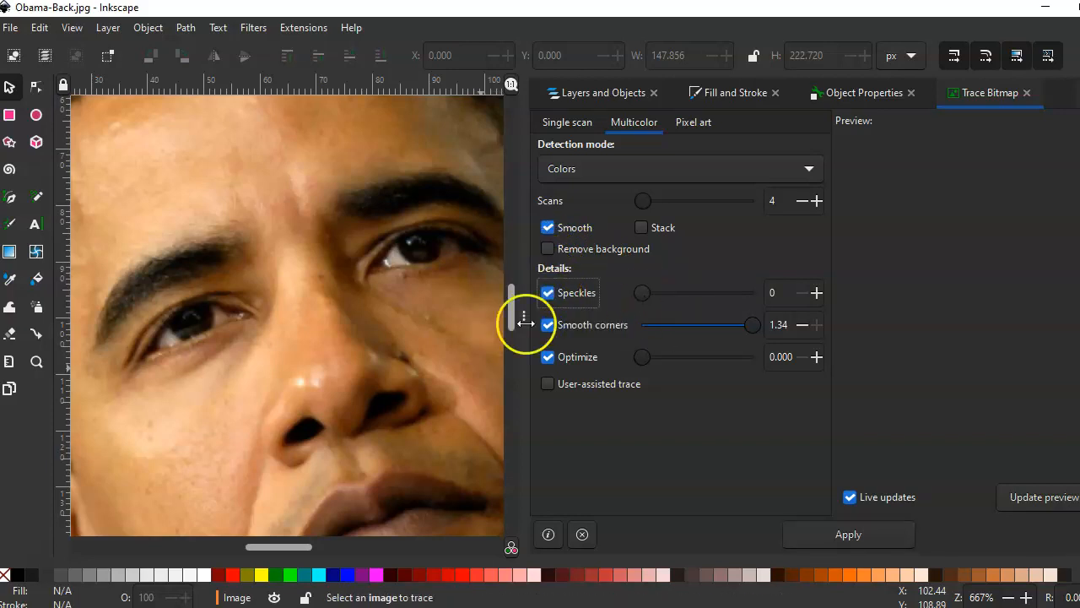
click(379, 310)
click(847, 534)
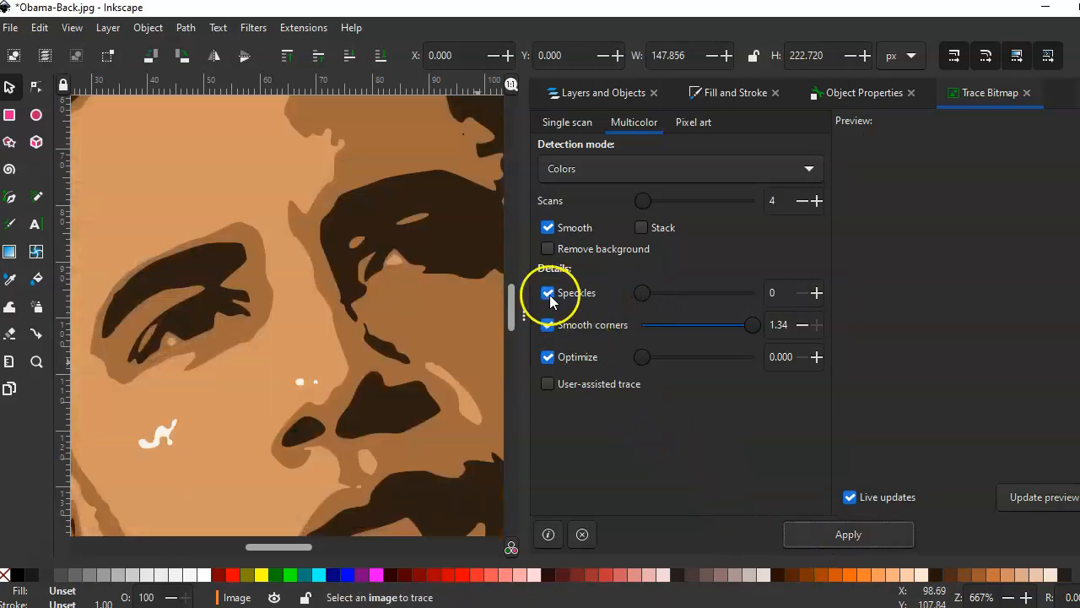
Replace the trace with one made at Speckles 1000 to compare the small details, and undo it
drag(655, 294, 779, 299)
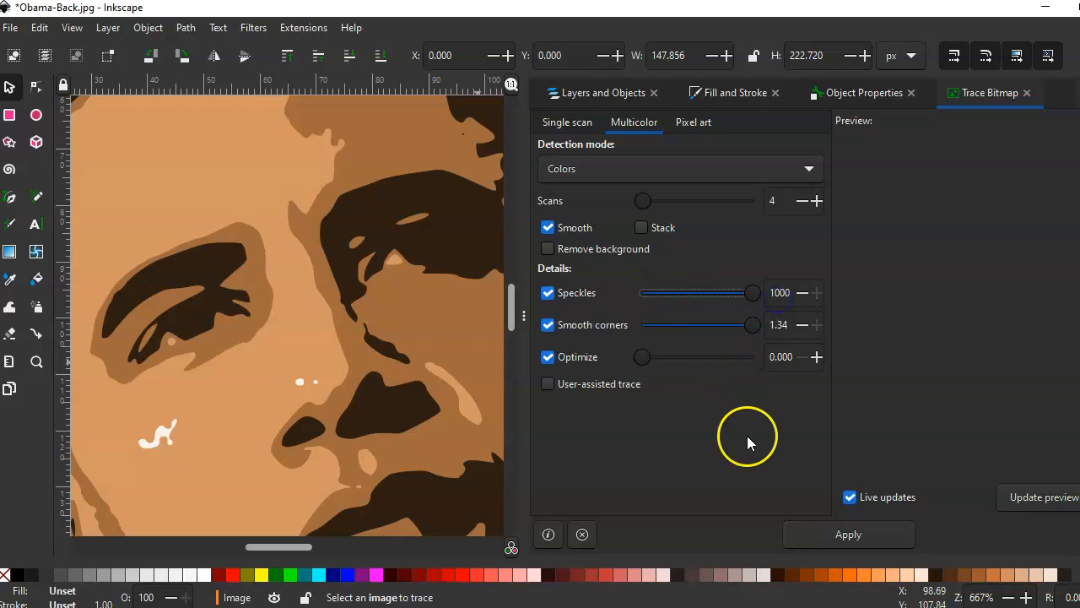
key(ctrl+z)
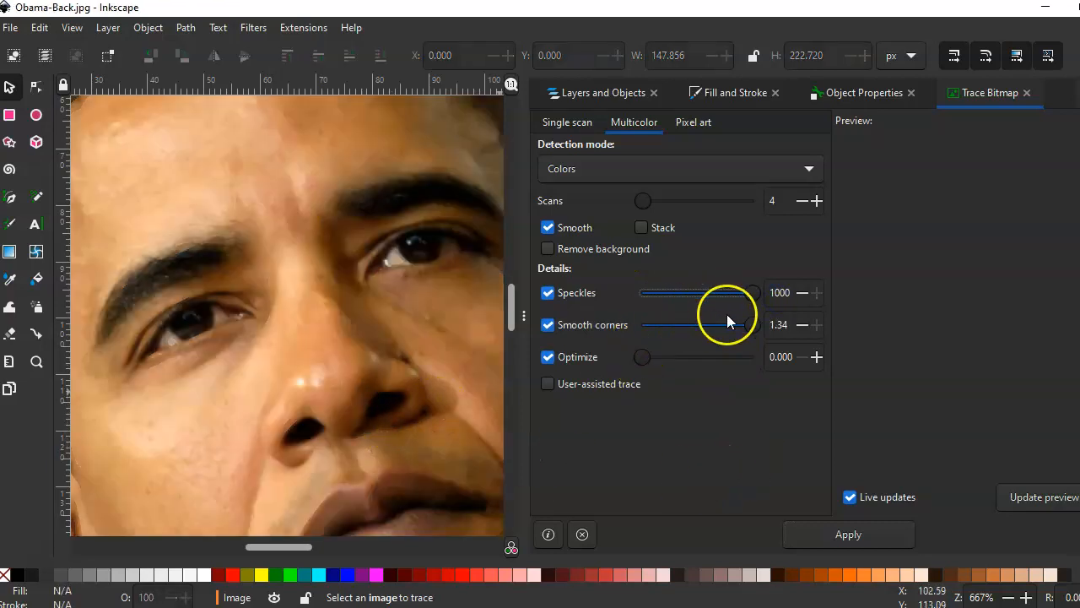
click(259, 329)
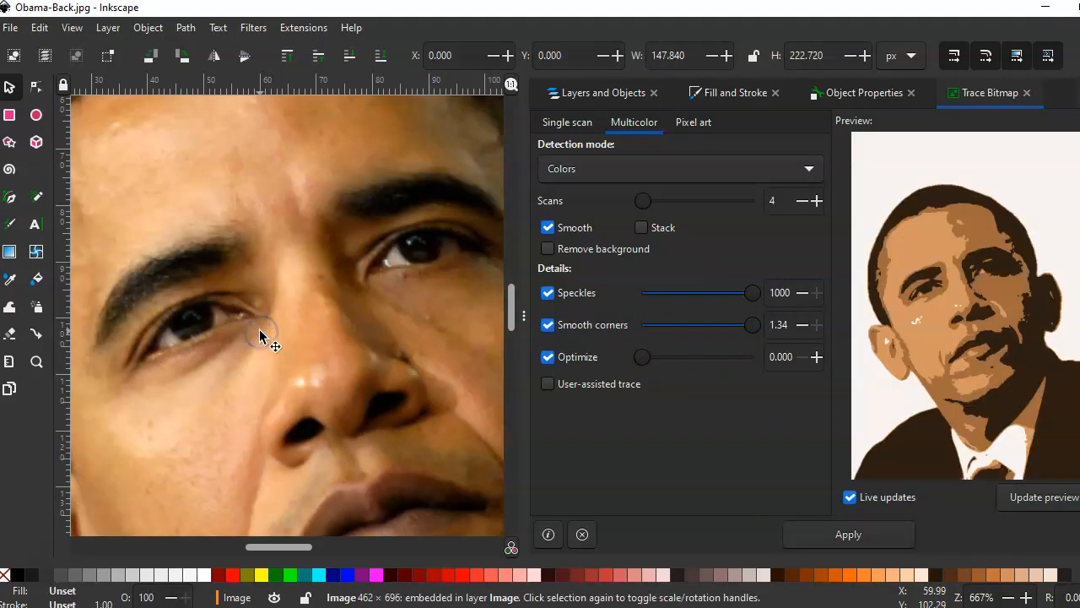
click(835, 532)
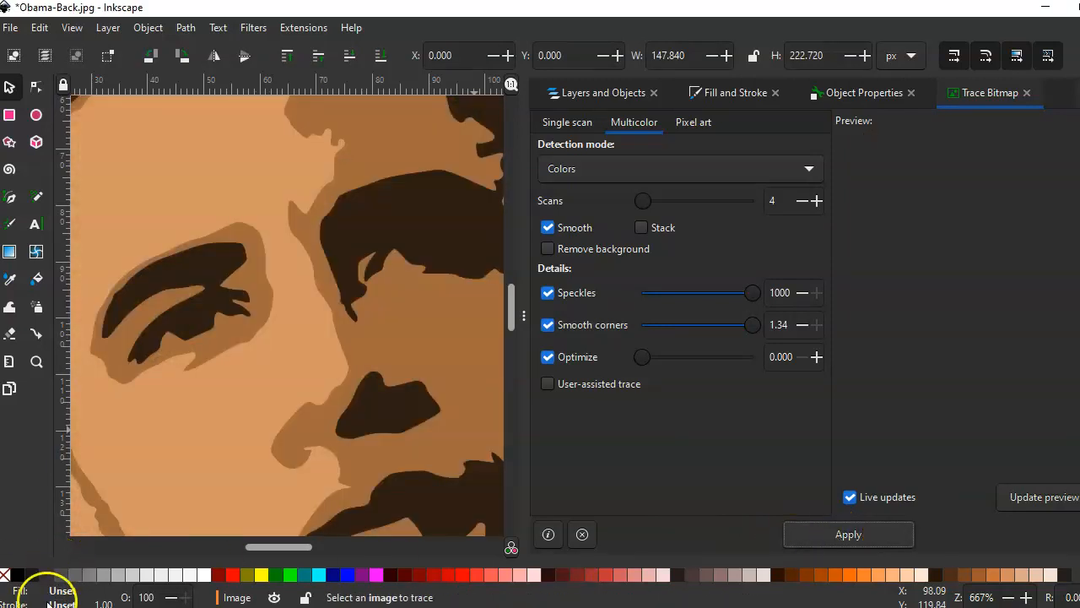
click(470, 499)
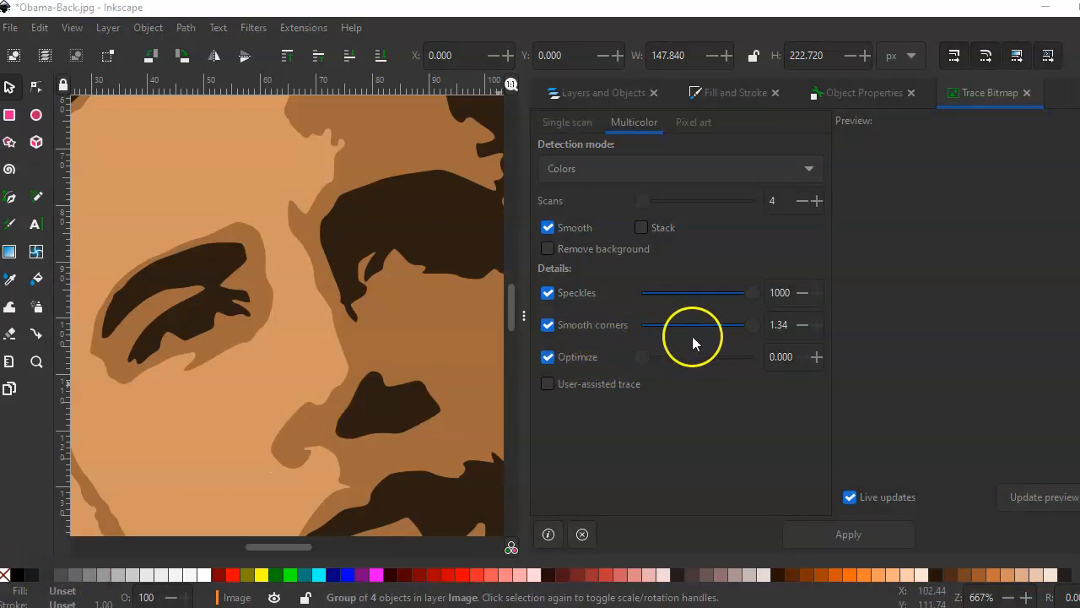
click(413, 350)
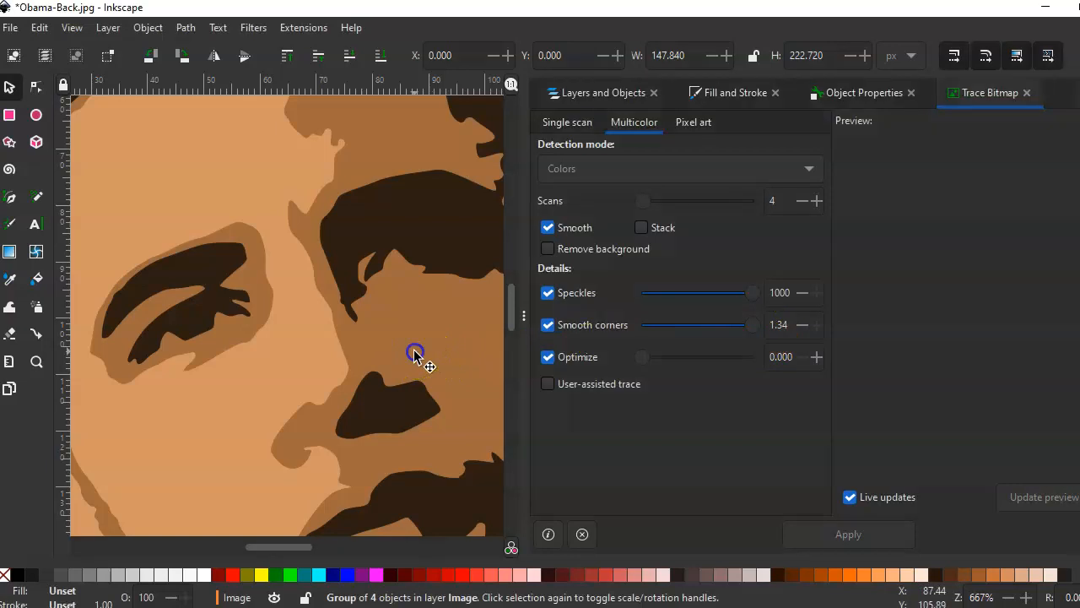
key(ctrl+z)
Trace the photo with Speckles and Optimize turned off and Smooth corners at 0.69, and undo the trace
click(416, 342)
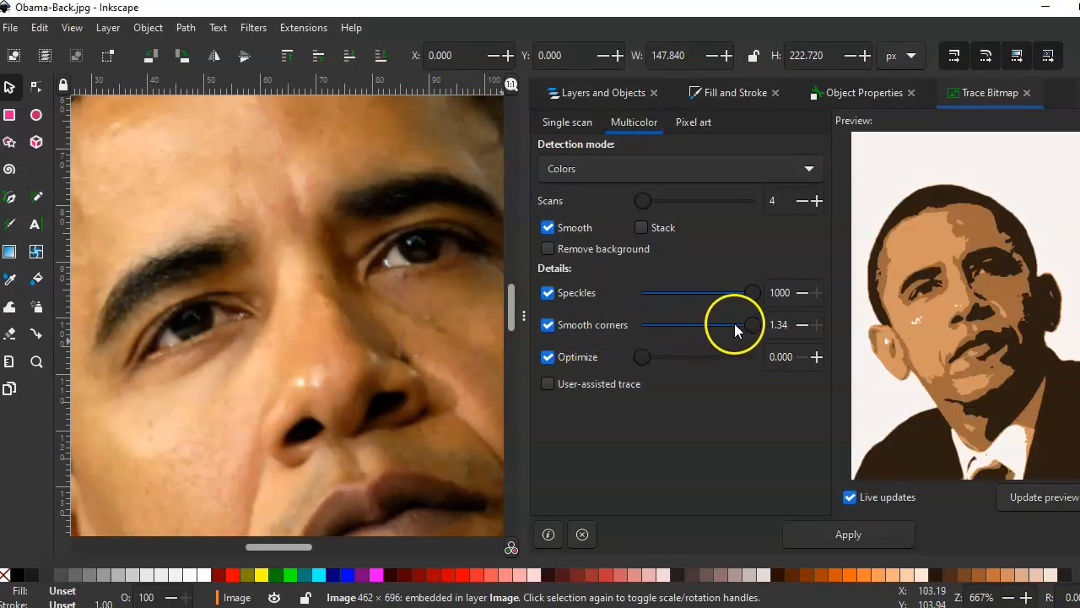
click(547, 357)
click(548, 292)
drag(710, 326, 699, 328)
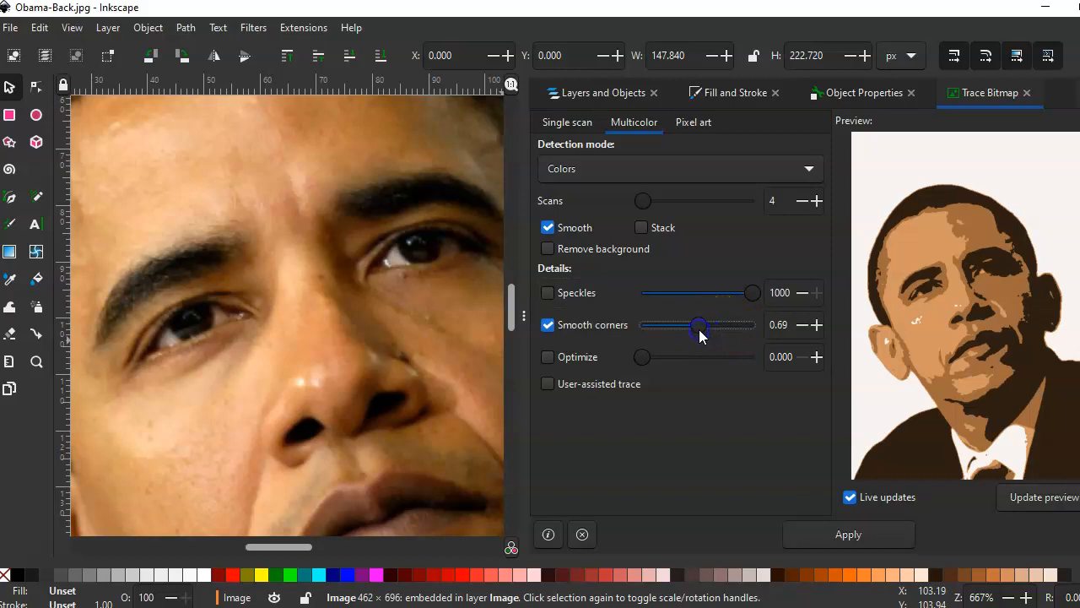
click(849, 540)
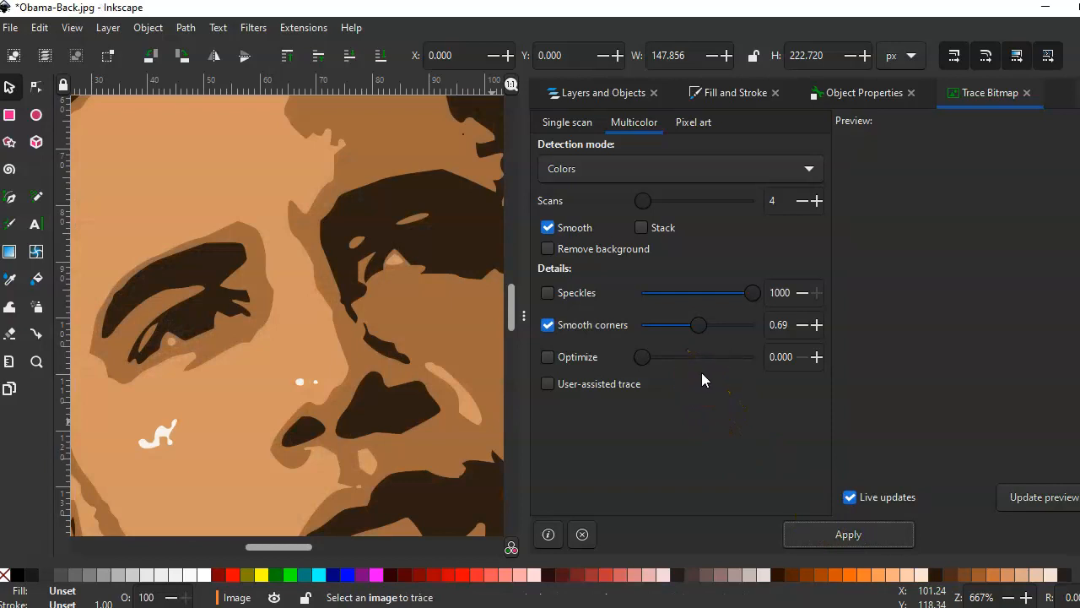
key(ctrl+z)
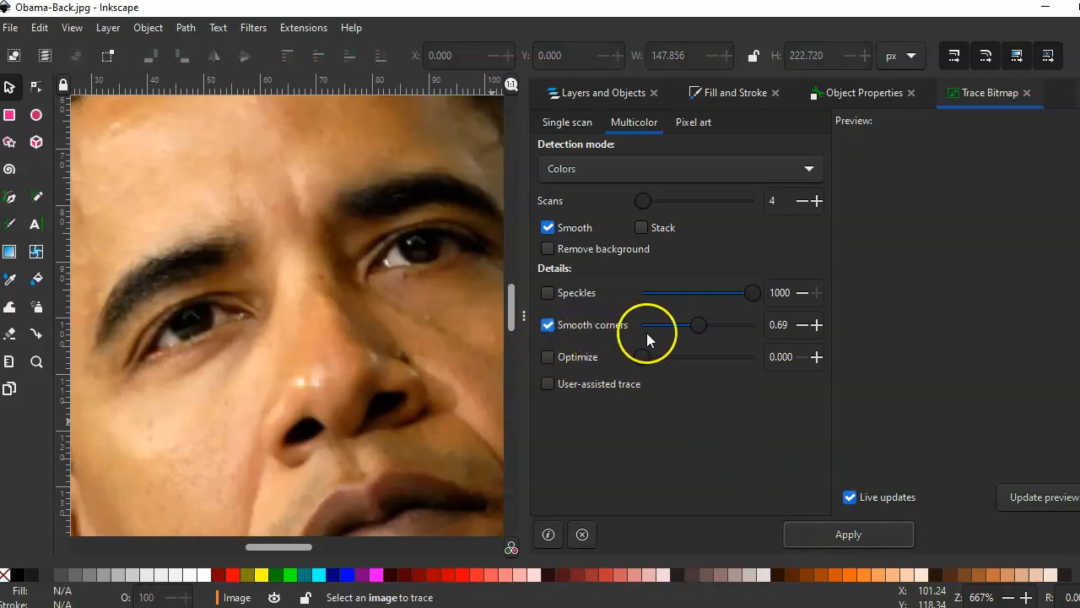
Trace the photo with Smooth corners at 0.00 to compare the angular edges, and undo the trace
drag(698, 328, 580, 325)
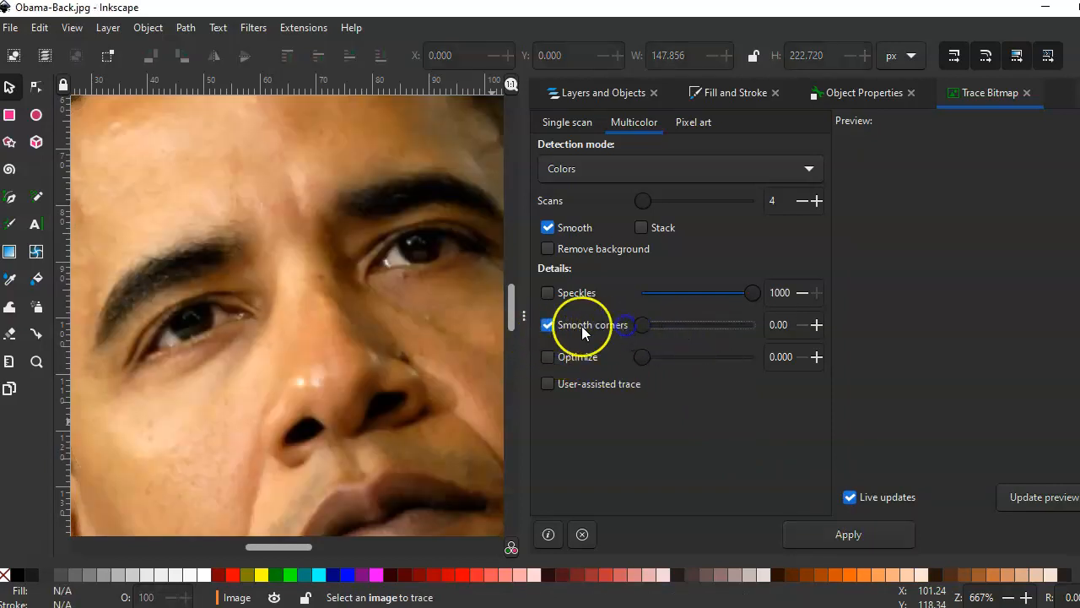
click(389, 321)
click(828, 535)
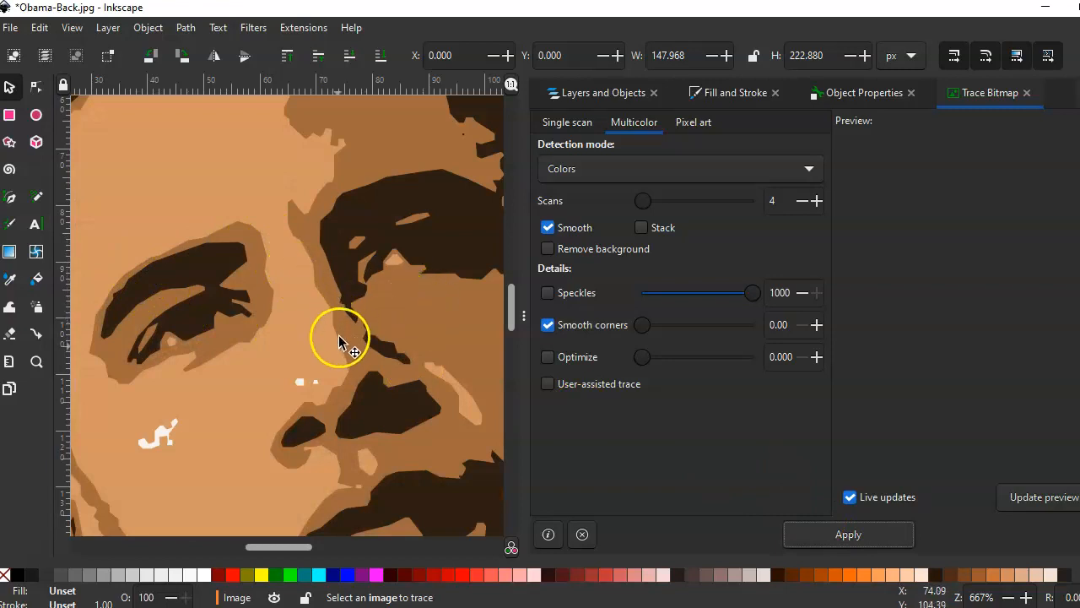
click(312, 361)
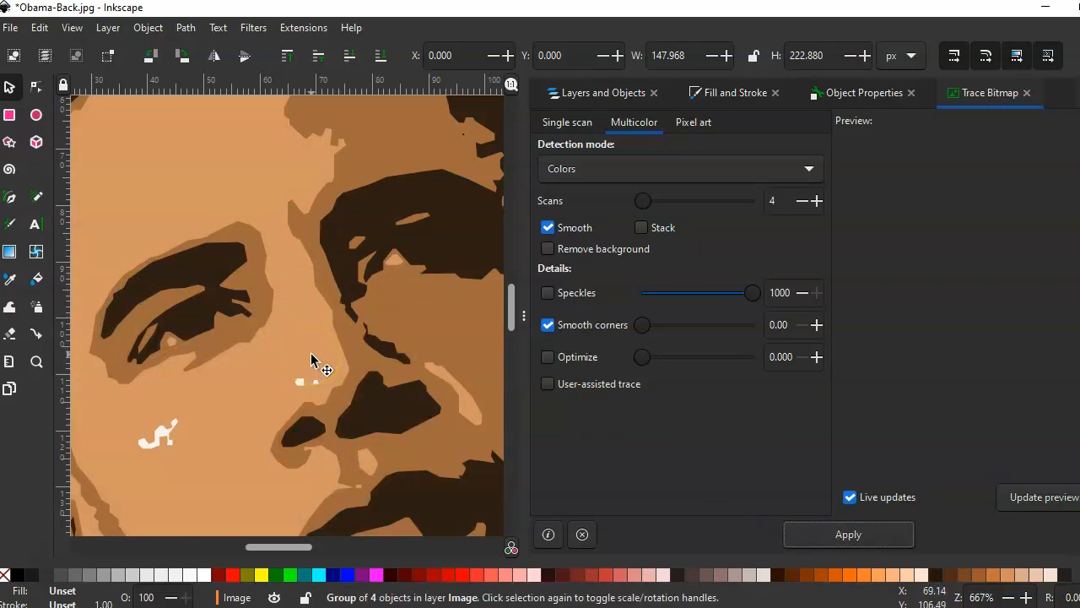
key(ctrl+z)
Trace the photo with Smooth corners raised to 1.34 to compare the rounded edges, and undo the trace
drag(628, 323, 815, 337)
click(361, 298)
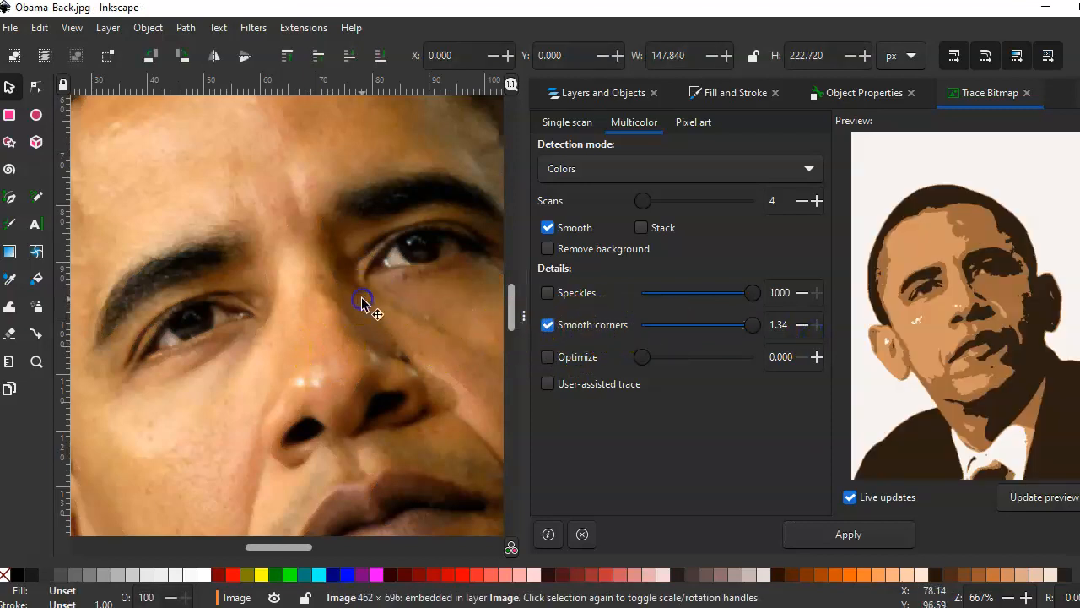
click(880, 534)
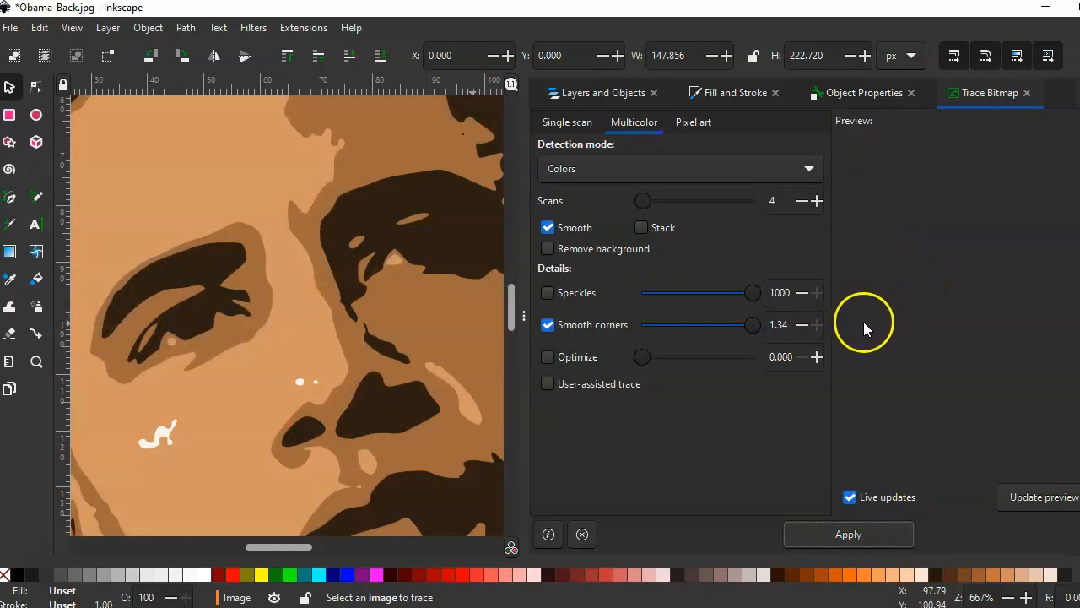
click(408, 366)
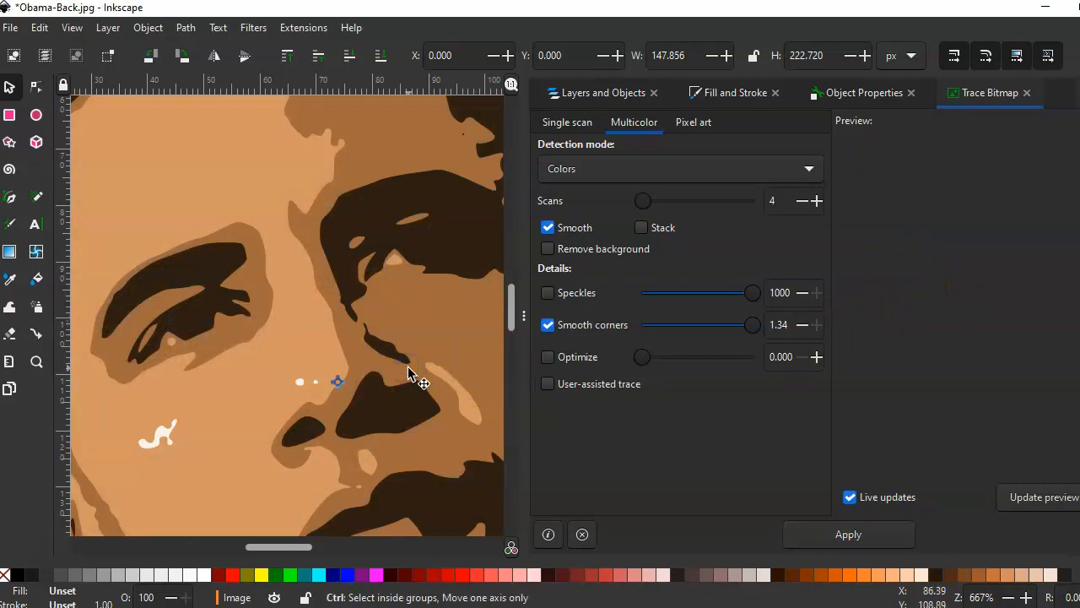
key(ctrl+z)
Configure the photo's multicolour trace with Stack enabled, Speckles at 519 and Optimize at 5.000
click(493, 332)
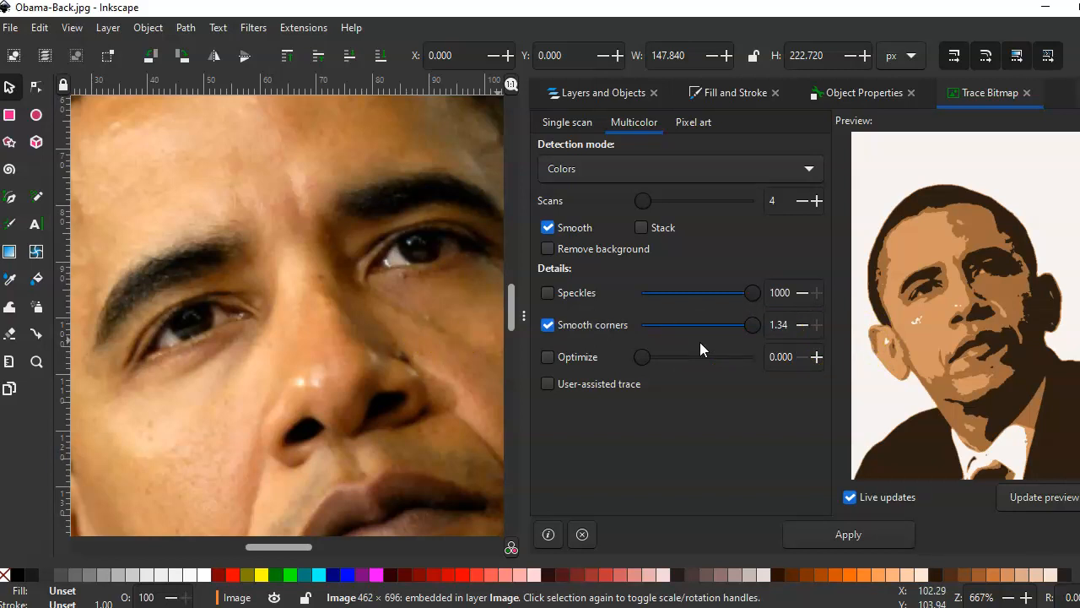
click(641, 226)
click(548, 292)
click(548, 357)
drag(654, 360, 752, 358)
click(700, 293)
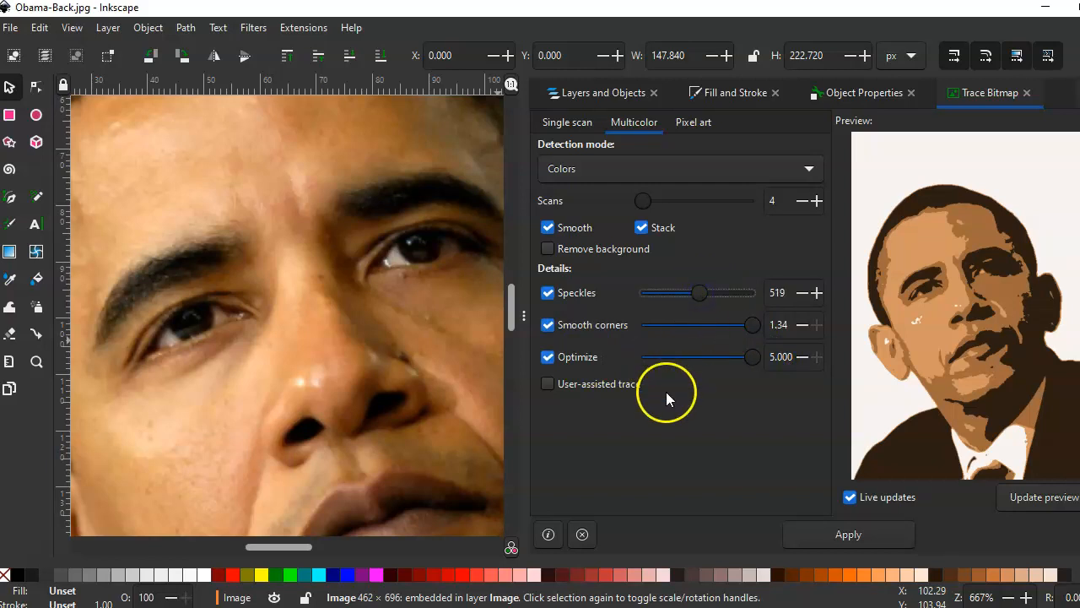
Trace the photo with the combined Stack, Speckles and Optimize settings, and undo the trace
click(382, 375)
click(827, 535)
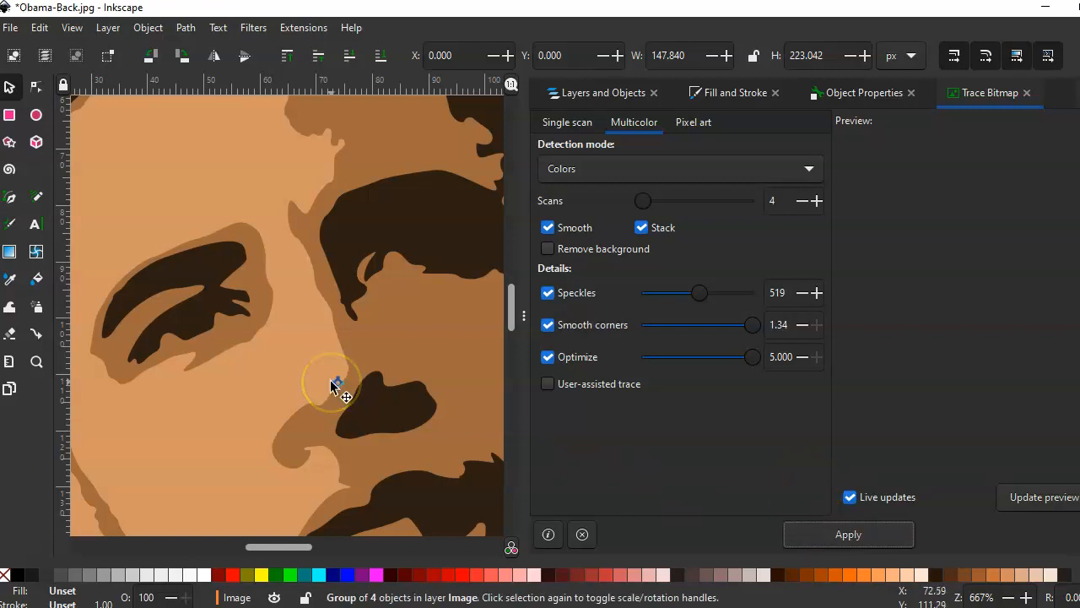
key(ctrl+z)
Trace the photo with Smooth corners reduced to 0.32, and undo the trace
drag(713, 326, 667, 331)
click(407, 327)
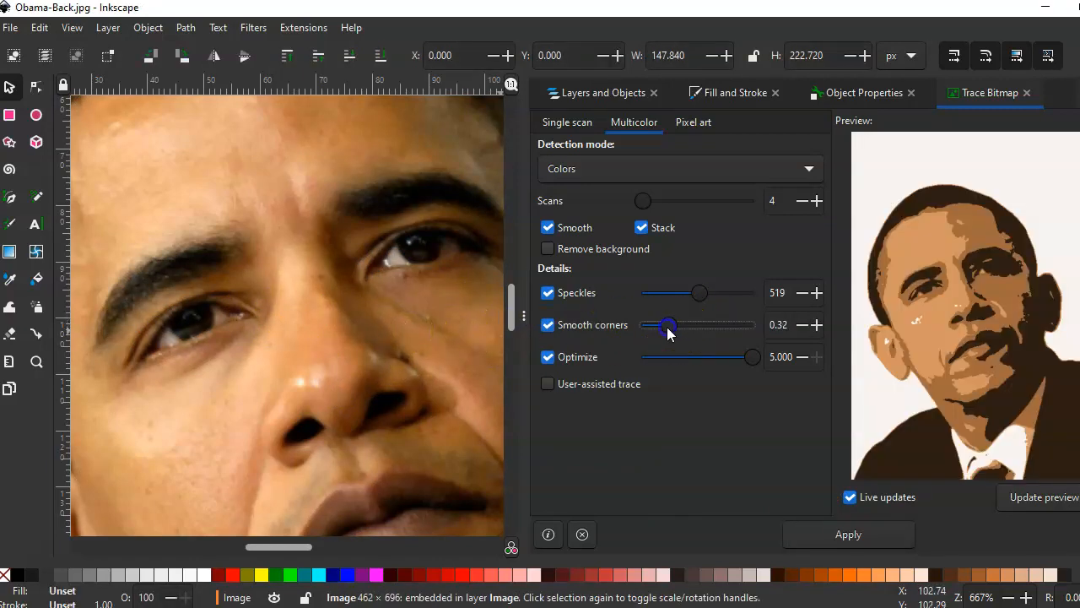
click(854, 535)
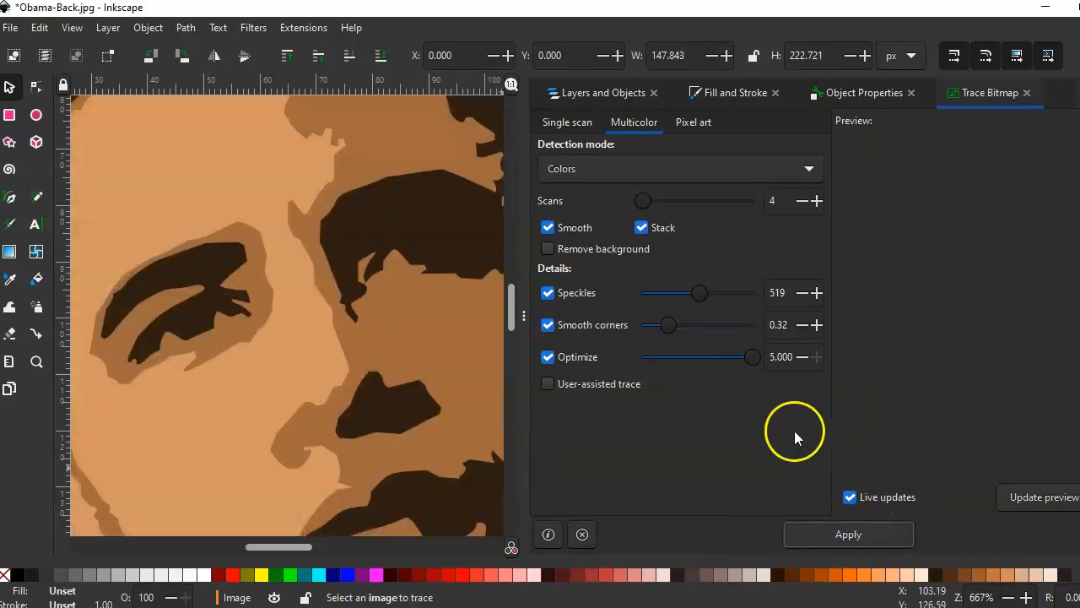
key(ctrl+z)
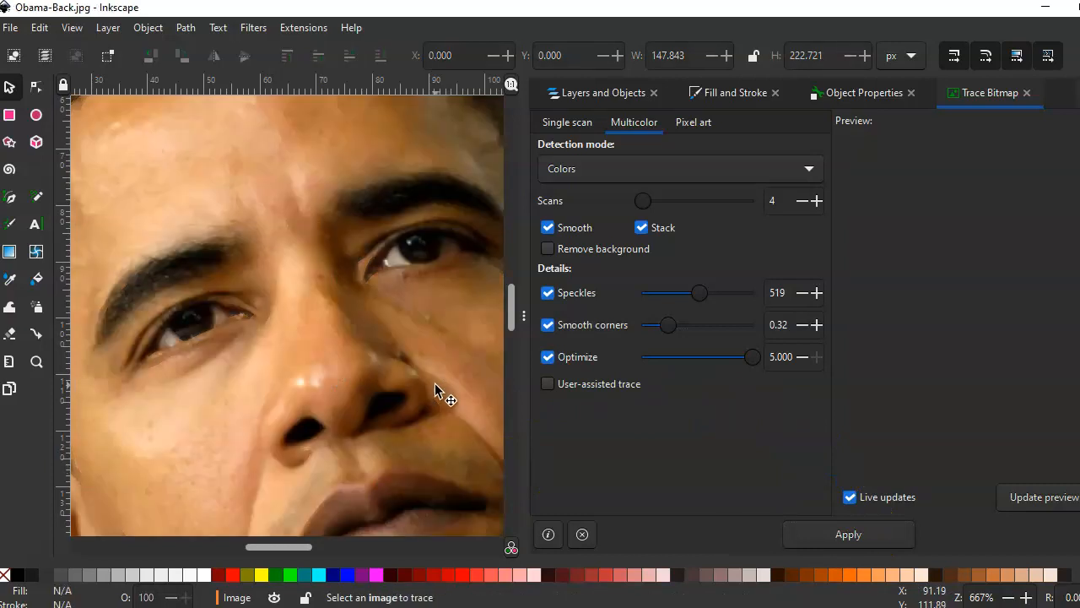
Trace the photo with 5 scans, Speckles at 0 and Smooth corners at 1.08
click(451, 330)
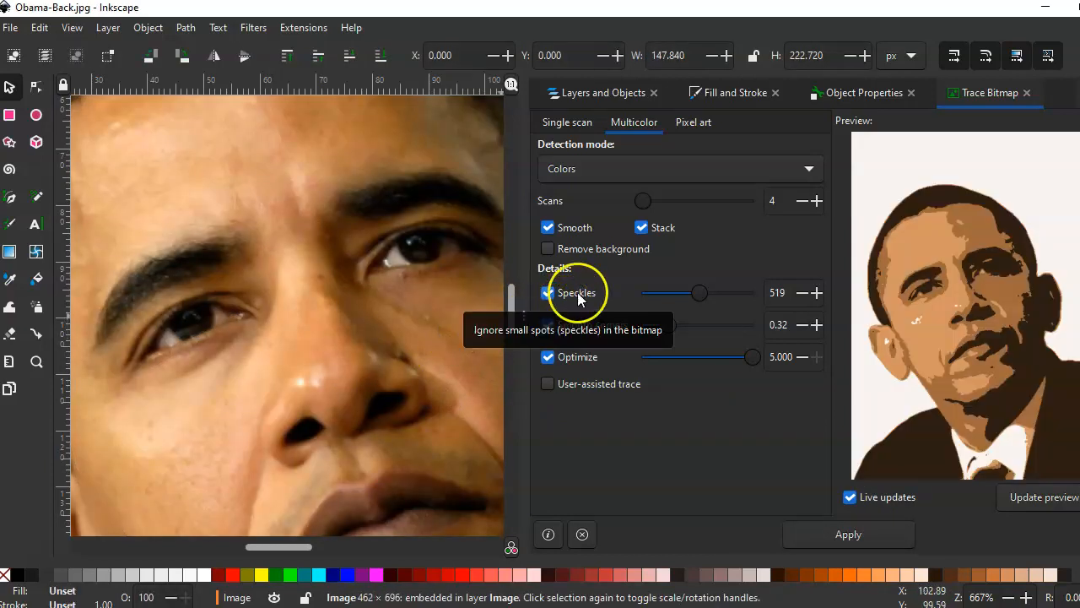
click(816, 200)
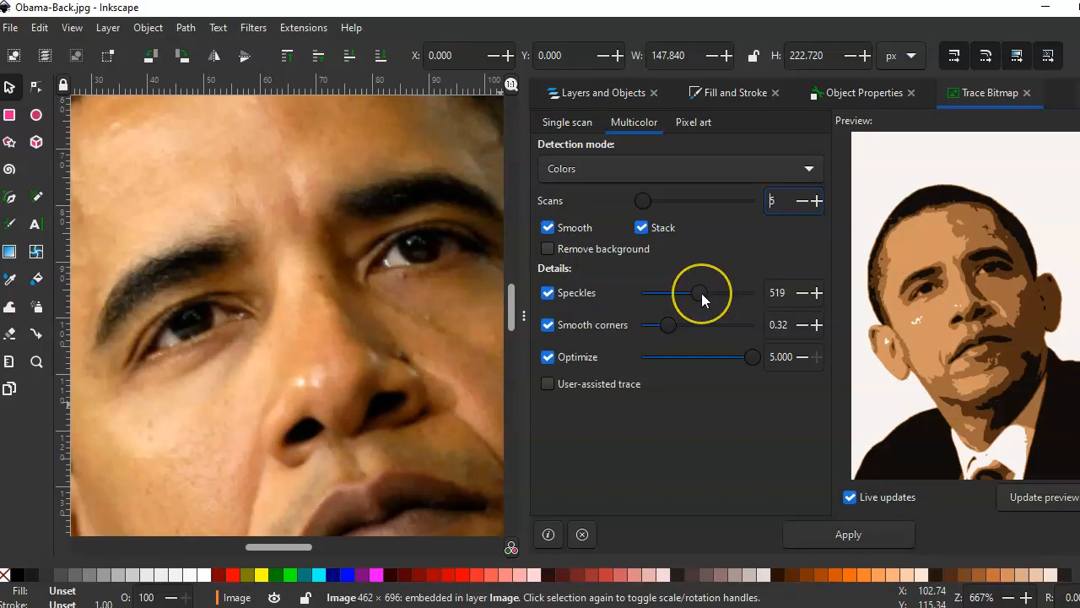
click(699, 292)
drag(701, 297, 639, 295)
drag(675, 327, 732, 328)
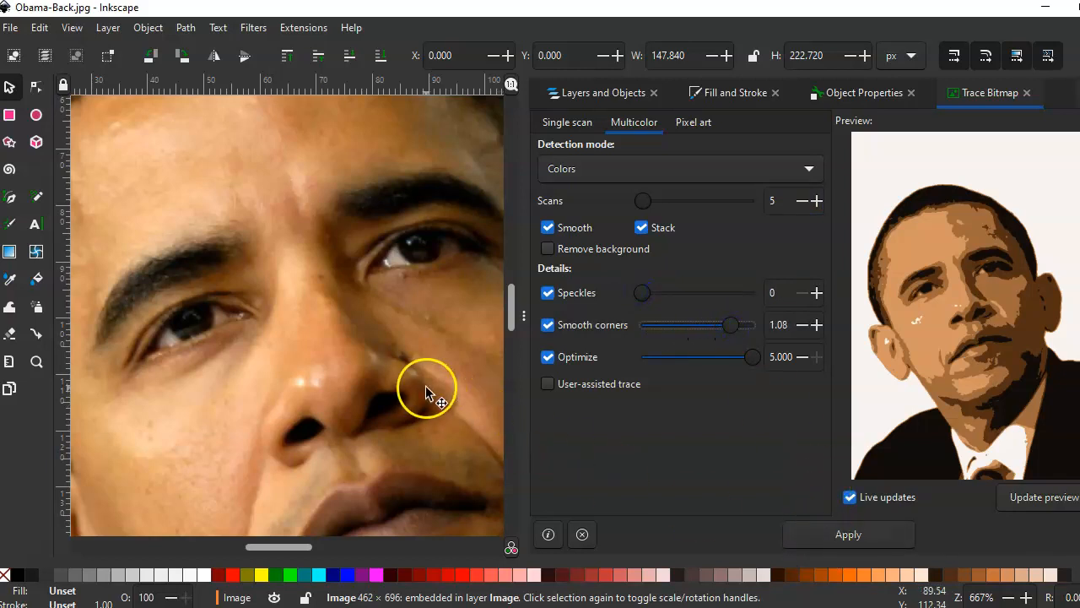
click(825, 538)
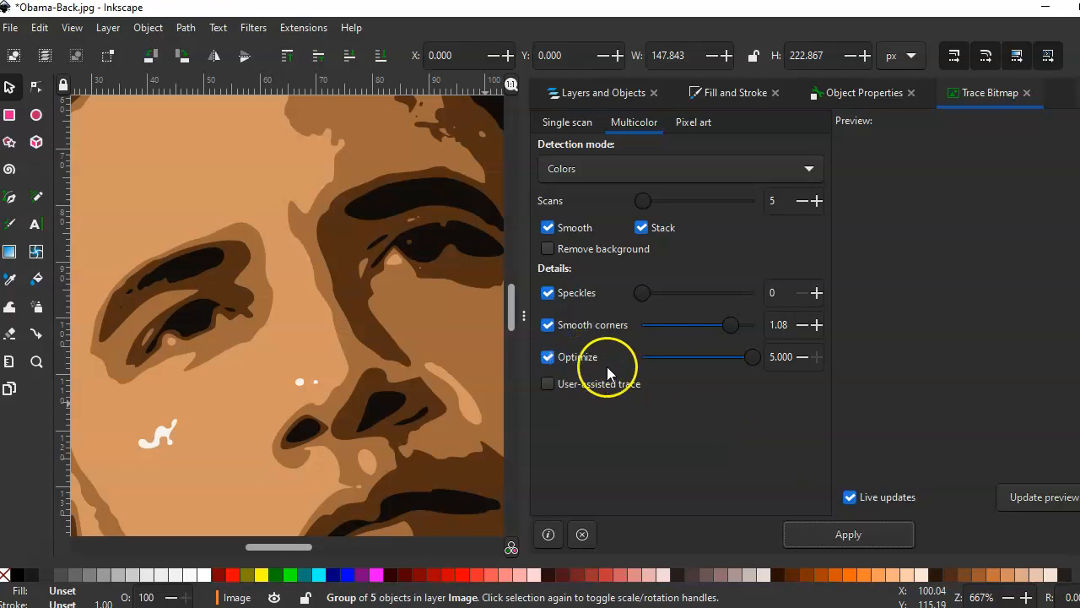
Replace the five-scan trace with one made with Optimize turned off
click(548, 358)
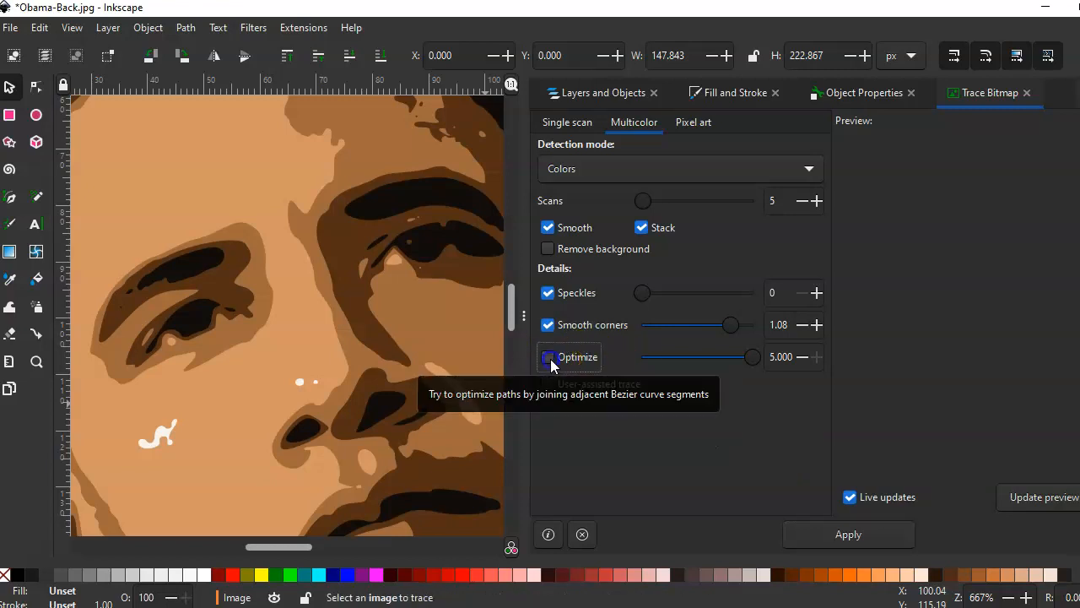
key(ctrl+z)
click(407, 347)
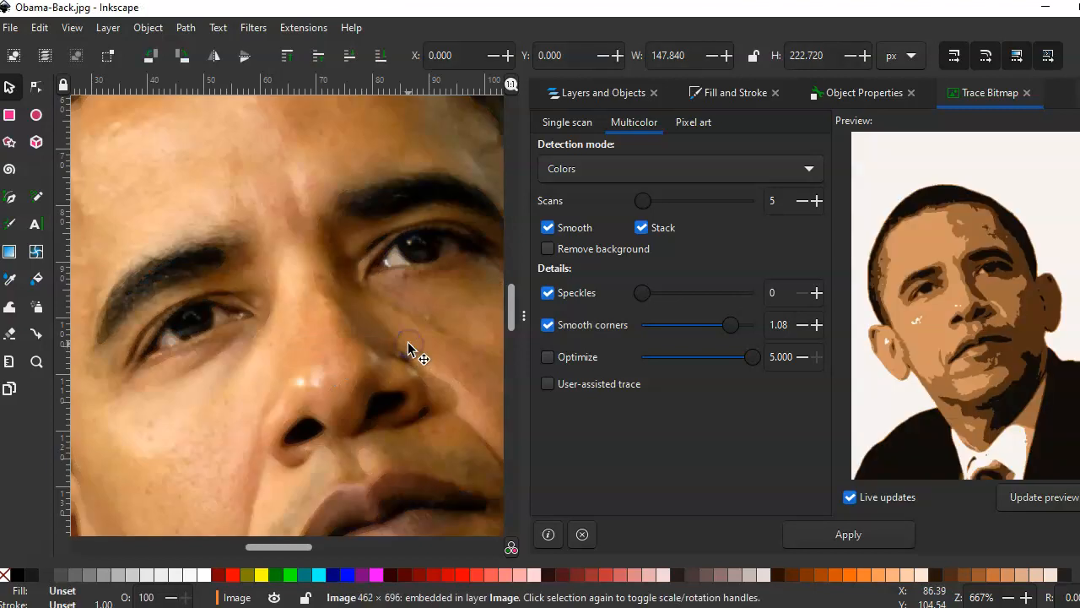
click(859, 536)
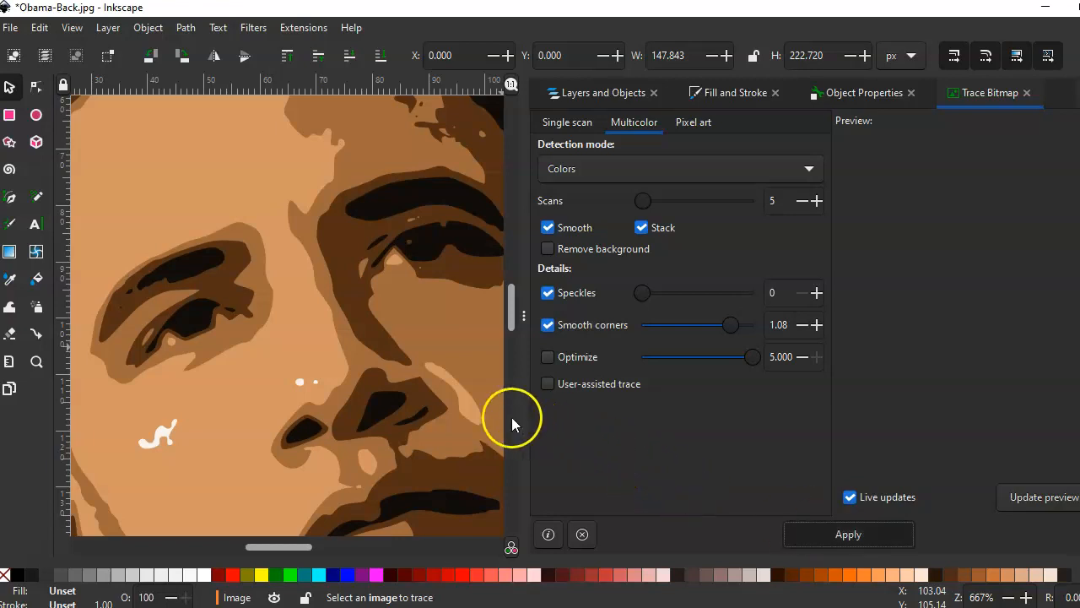
Collapse the docked dialogs to extend the canvas across the full width, and deselect the traced portrait
scroll(446, 393, down, 2)
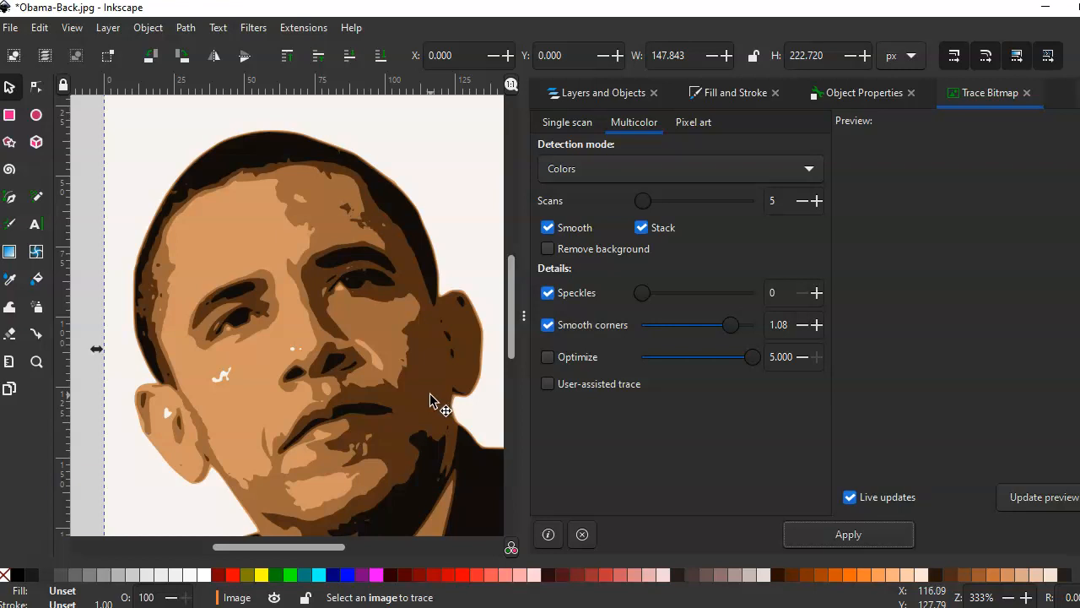
scroll(428, 391, down, 2)
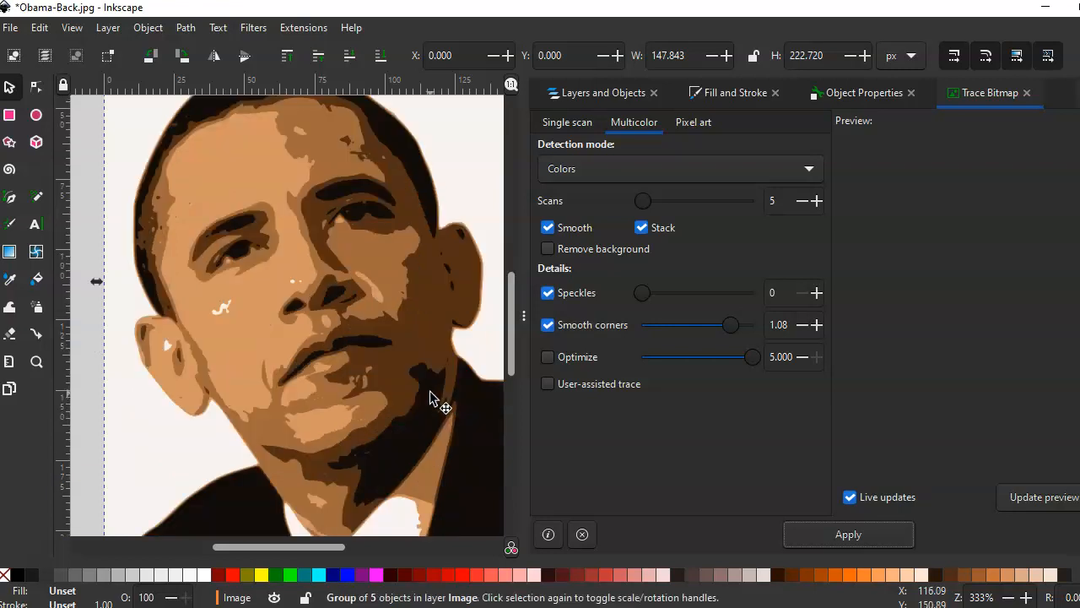
scroll(431, 397, up, 2)
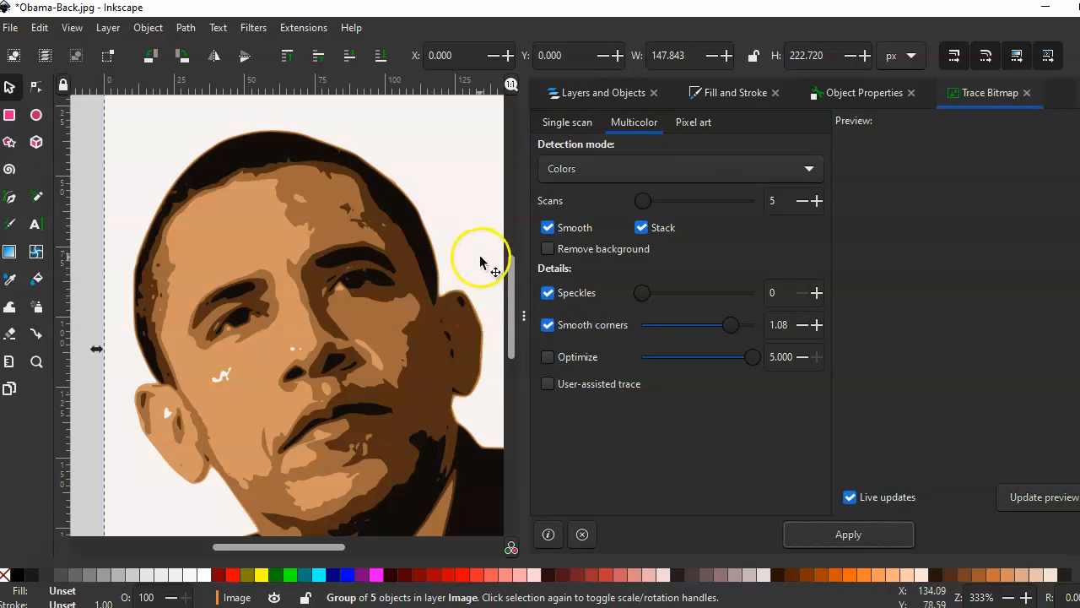
mouse_move(521, 292)
mouse_down()
mouse_move(854, 312)
mouse_move(1010, 345)
mouse_up()
click(639, 345)
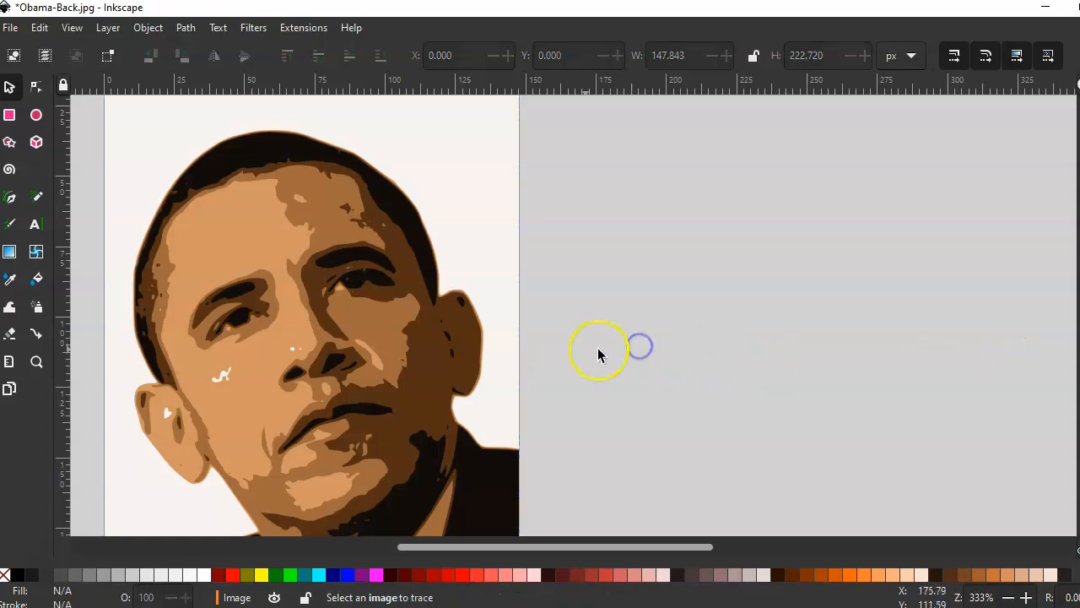
Ungroup the traced portrait into separate colour paths and clear the selection
right_click(289, 285)
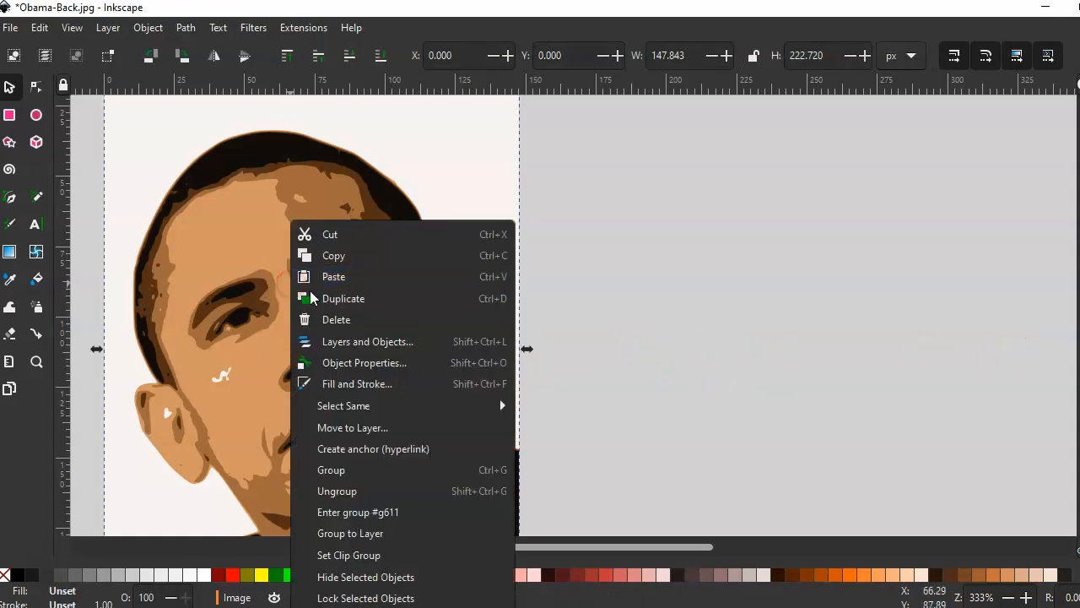
click(343, 492)
click(634, 342)
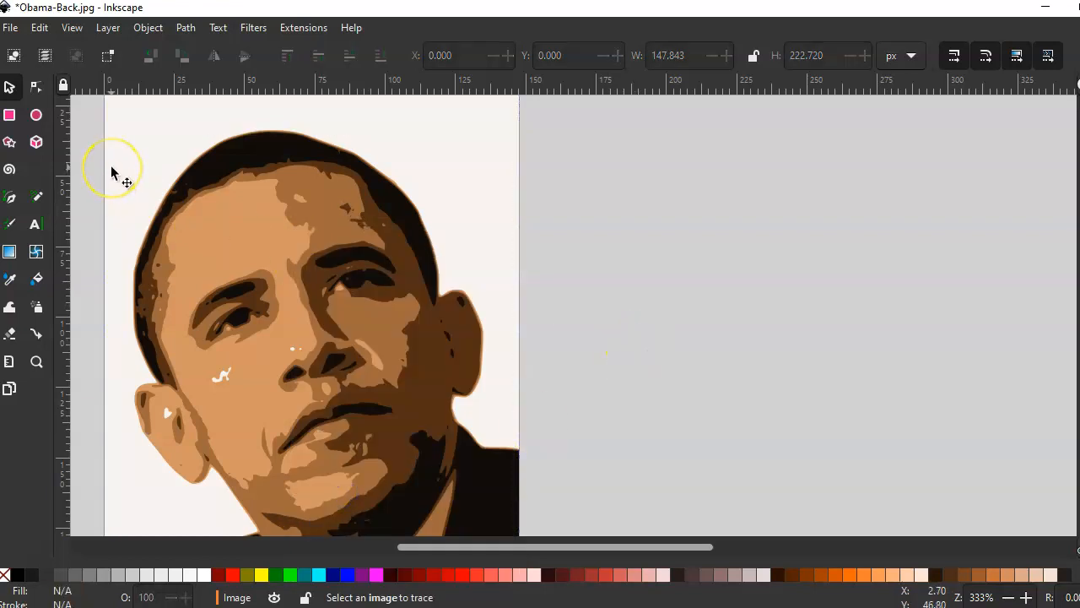
Simplify the four colour paths that form the face and suit, leaving the background path out of the selection
key(minus)
drag(153, 163, 574, 398)
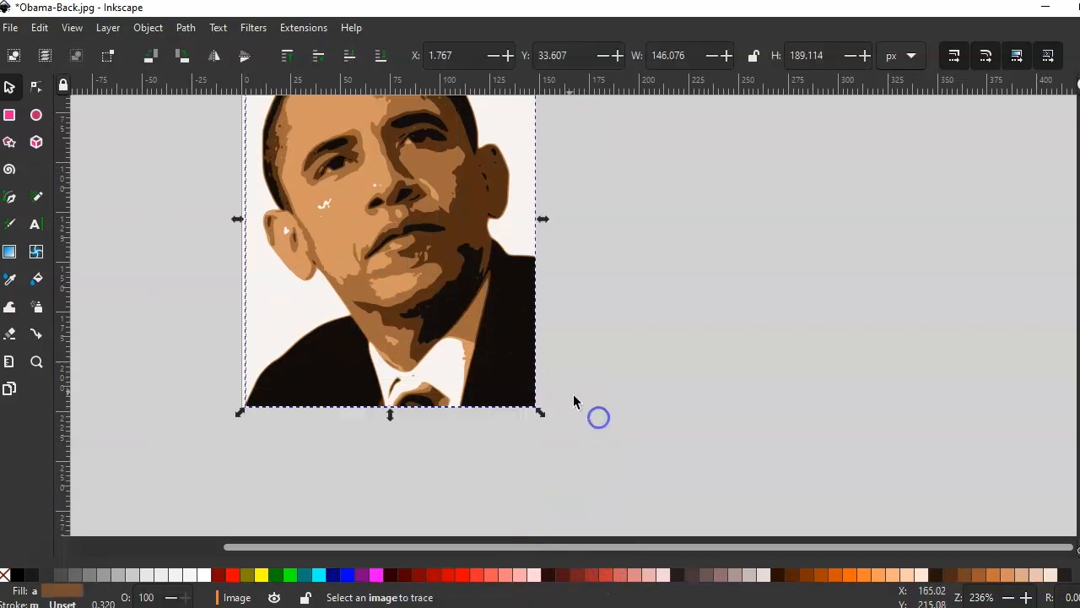
scroll(546, 369, up, 2)
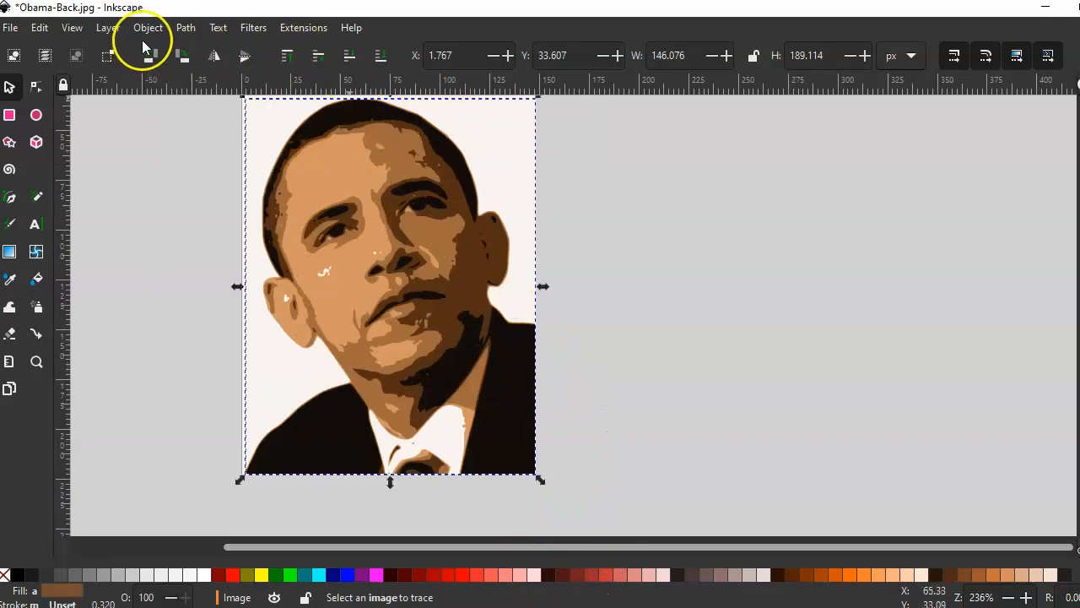
click(215, 28)
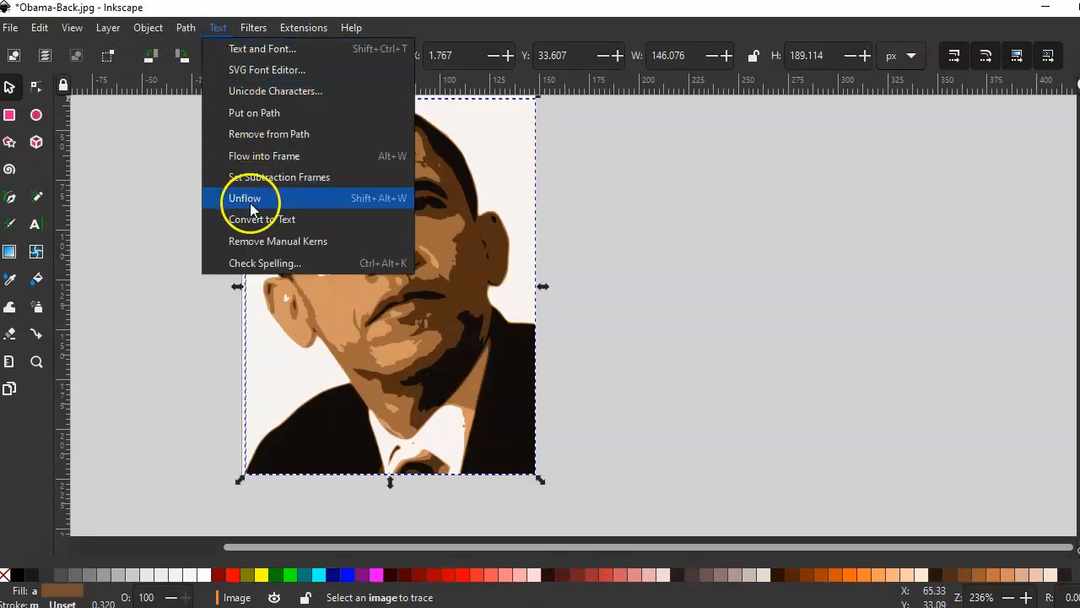
mouse_move(154, 30)
mouse_move(187, 32)
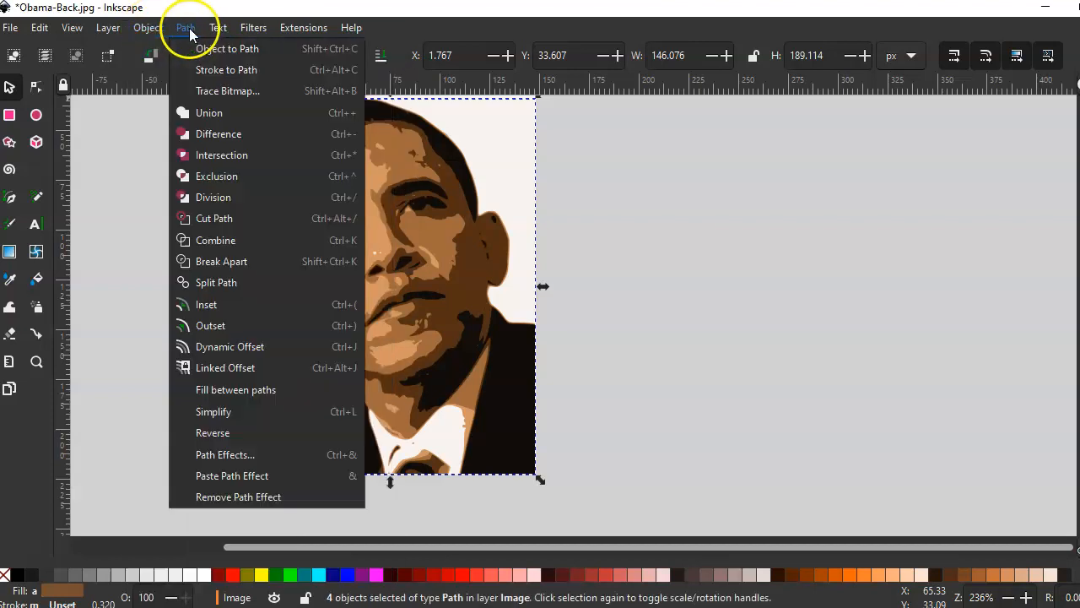
click(203, 414)
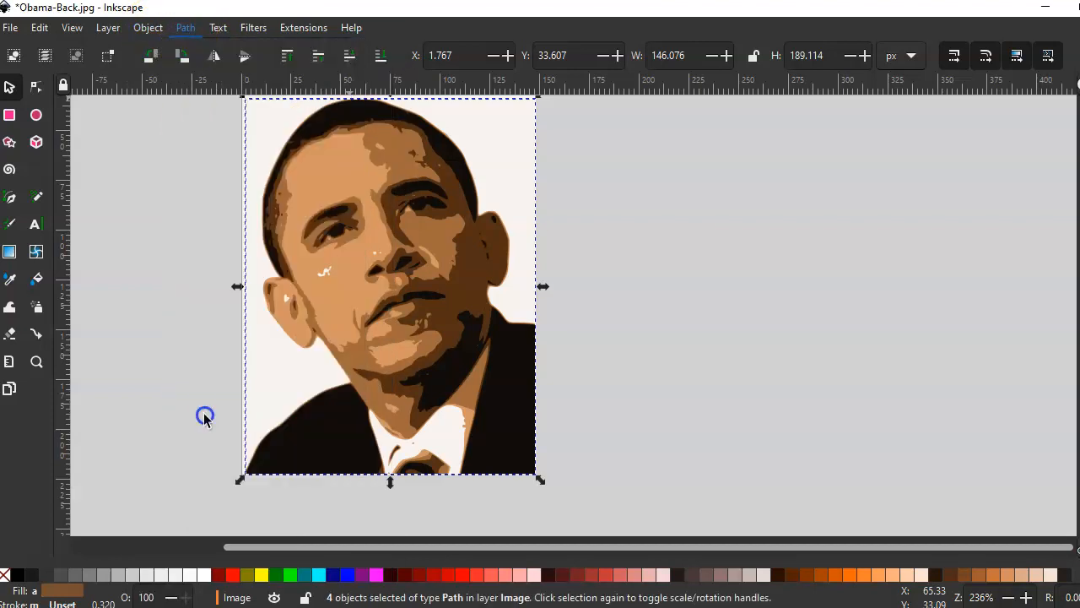
click(550, 313)
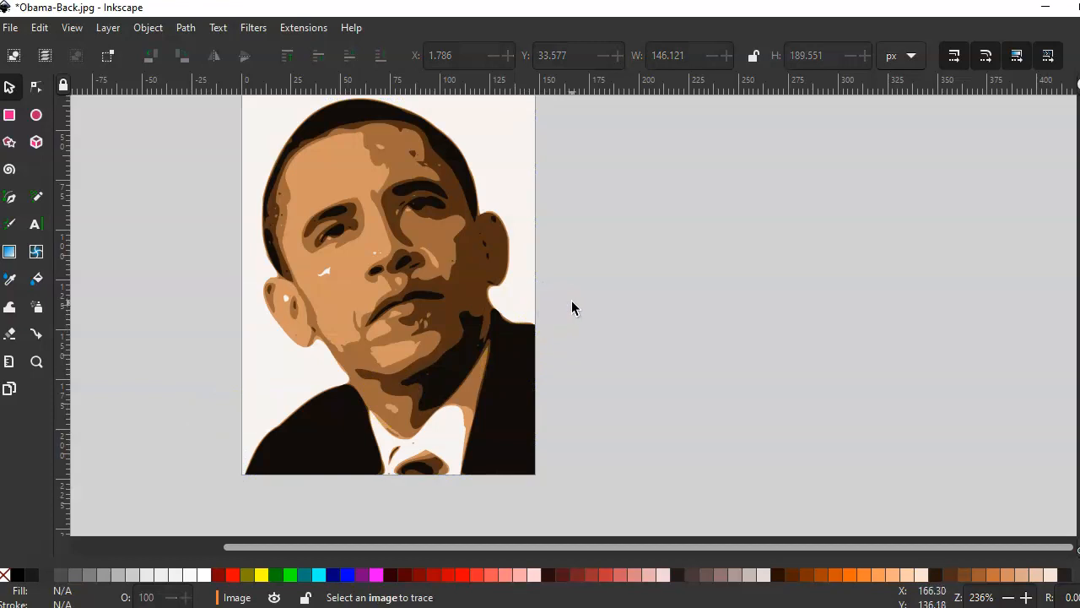
Delete the node that notches the dark brown shadow's edge along the cheek, using the Node tool, and deselect the path
scroll(548, 262, up, 2)
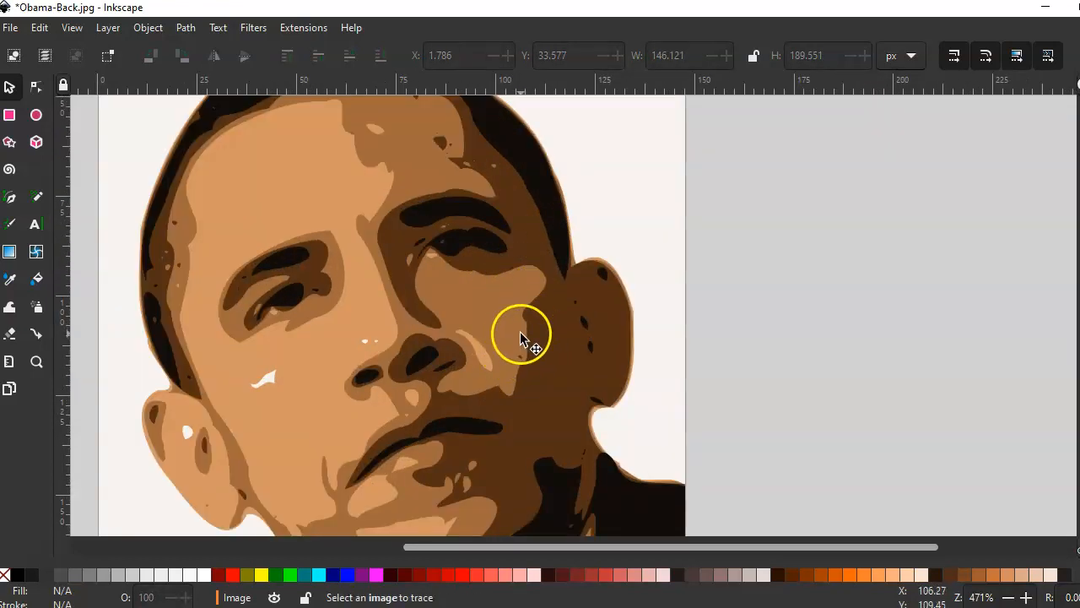
click(519, 331)
click(505, 312)
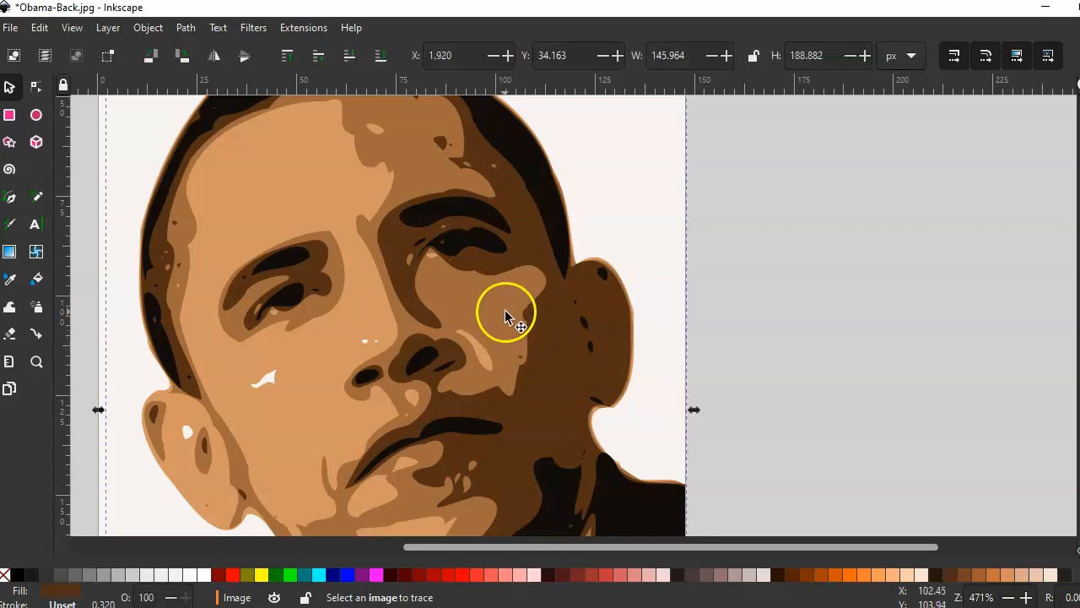
click(36, 86)
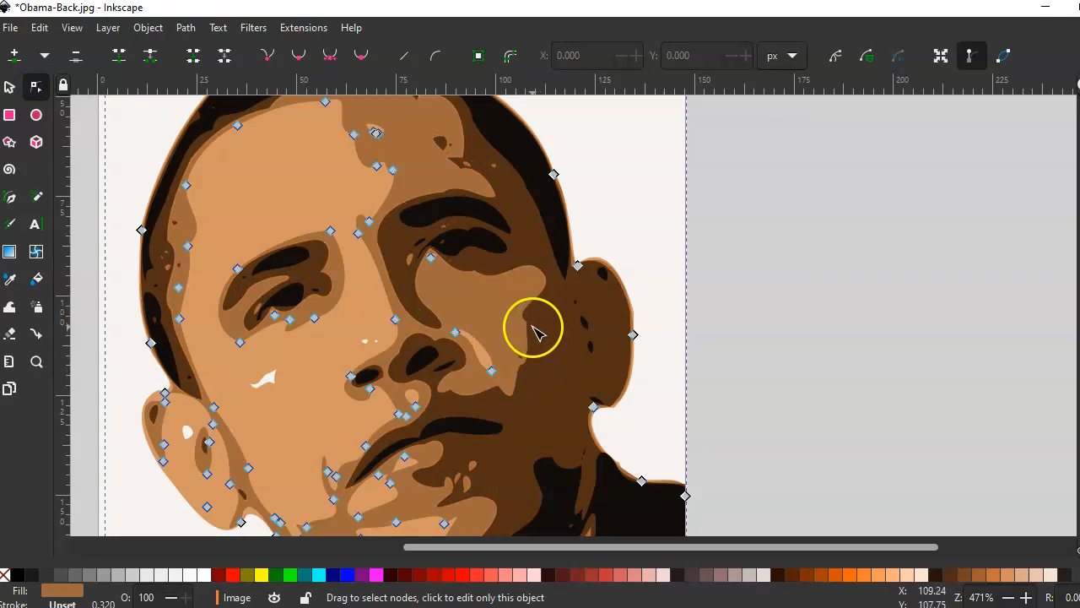
click(537, 322)
click(527, 322)
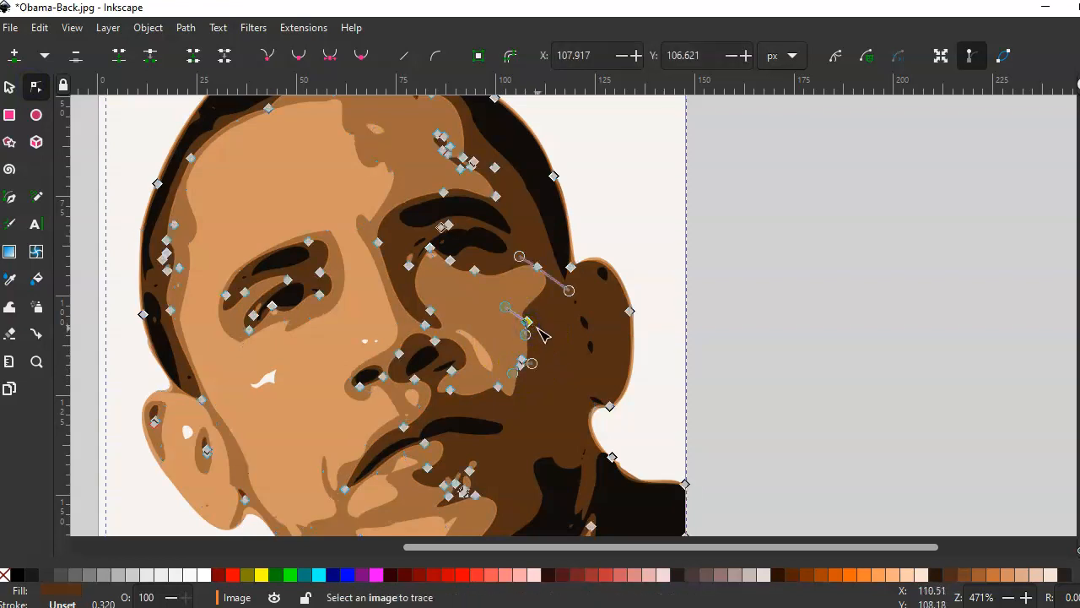
key(Delete)
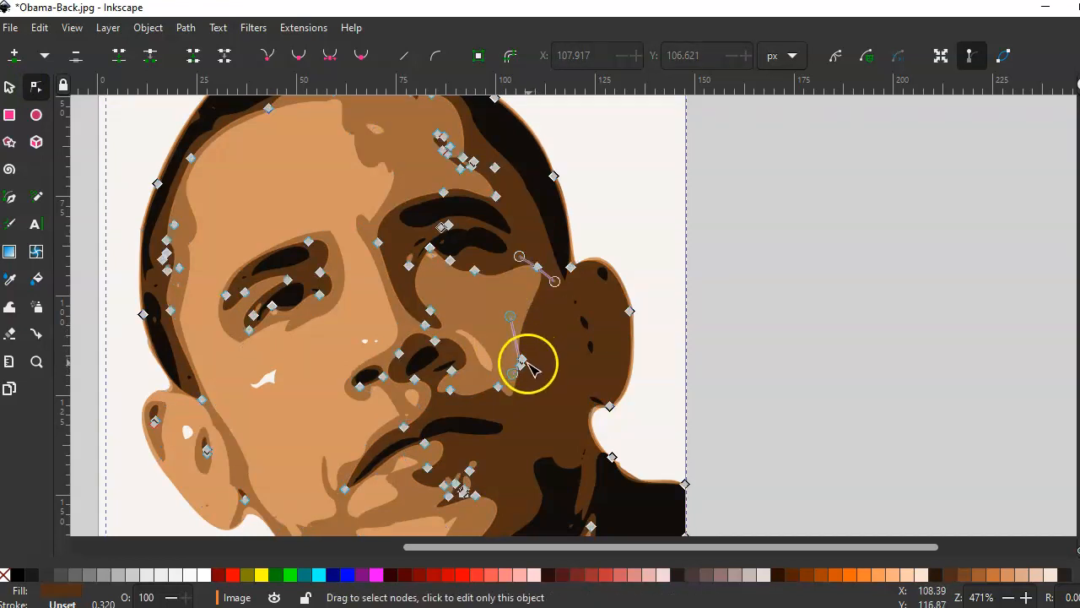
click(756, 325)
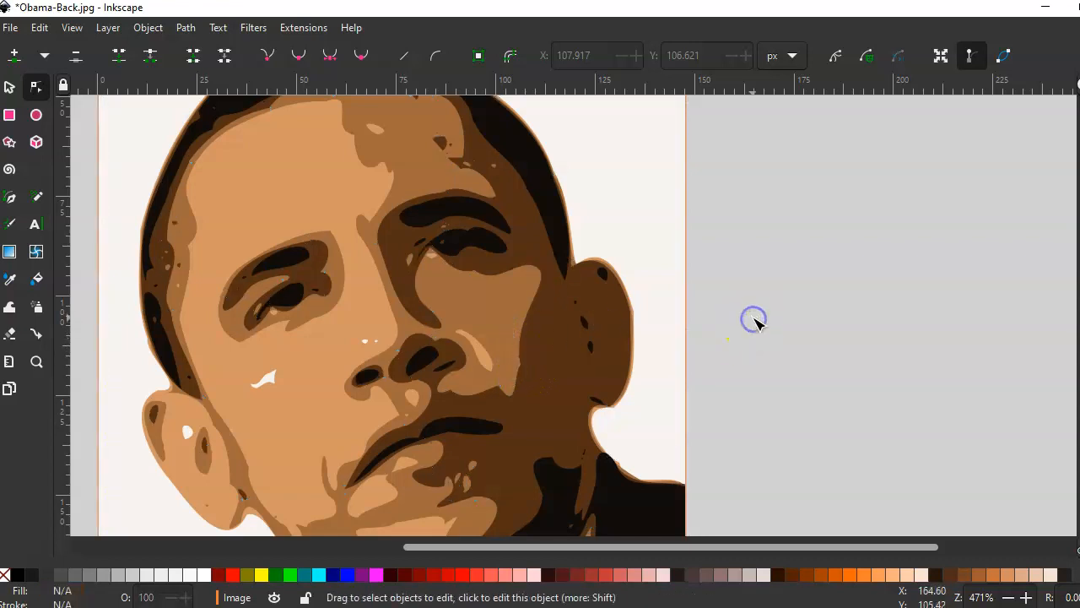
Delete the lower node on the dark brown shadow's cheek edge to smooth its curve, and deselect the path
click(525, 367)
click(522, 364)
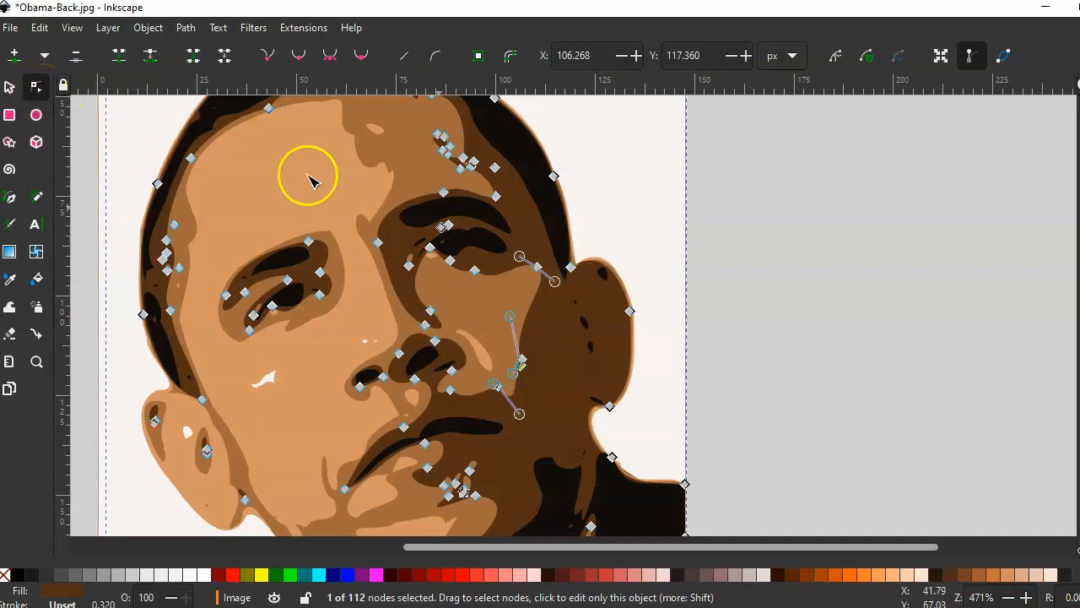
click(614, 303)
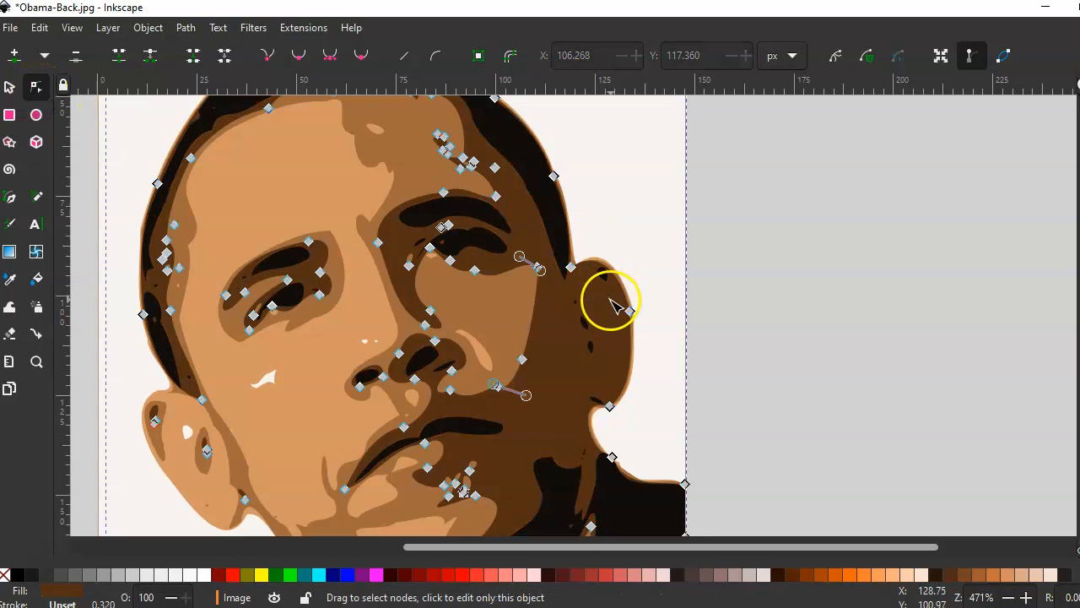
click(718, 276)
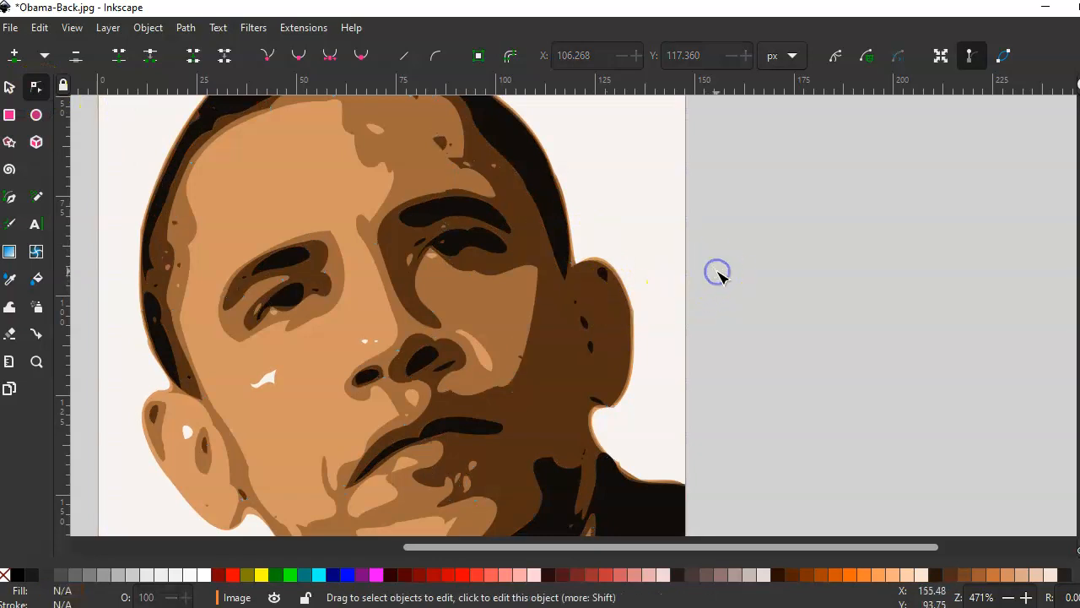
Select the dark brown path's node at the tiny speck beside the cheek shadow's edge
click(523, 361)
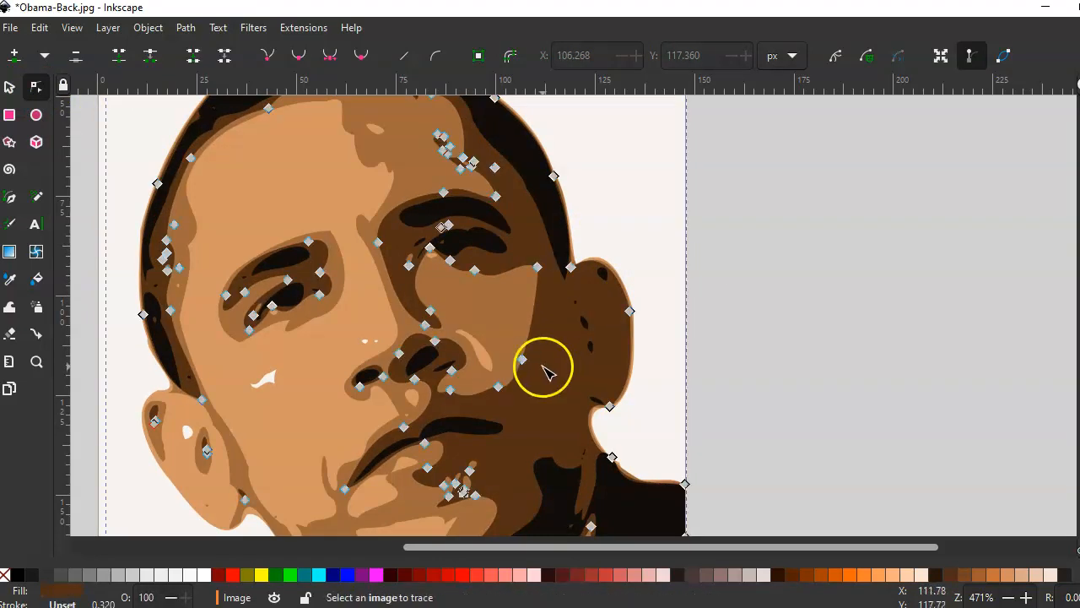
click(720, 353)
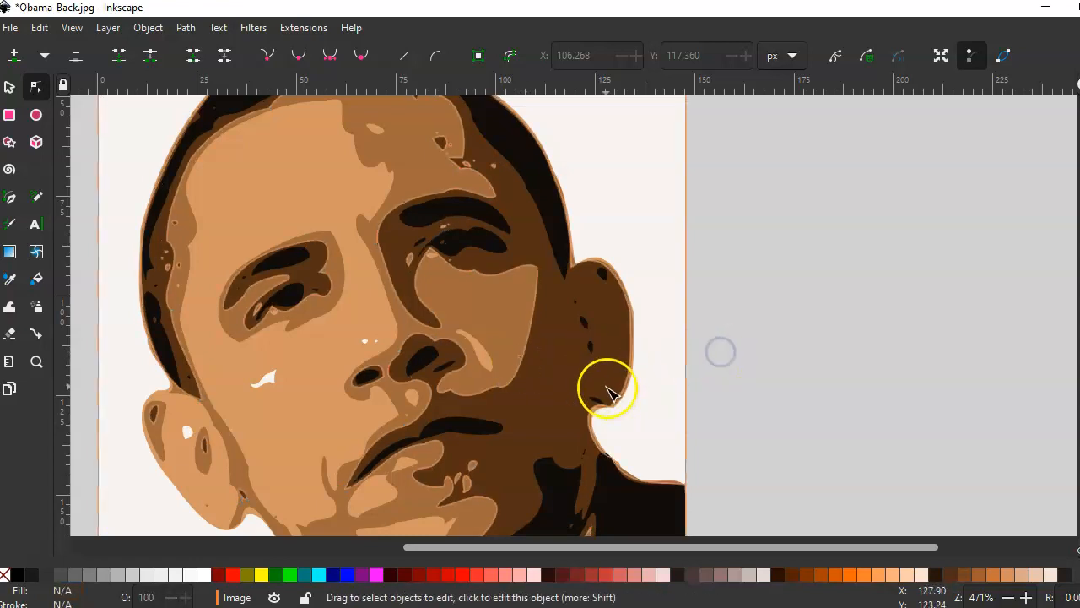
scroll(559, 363, up, 2)
scroll(564, 369, up, 1)
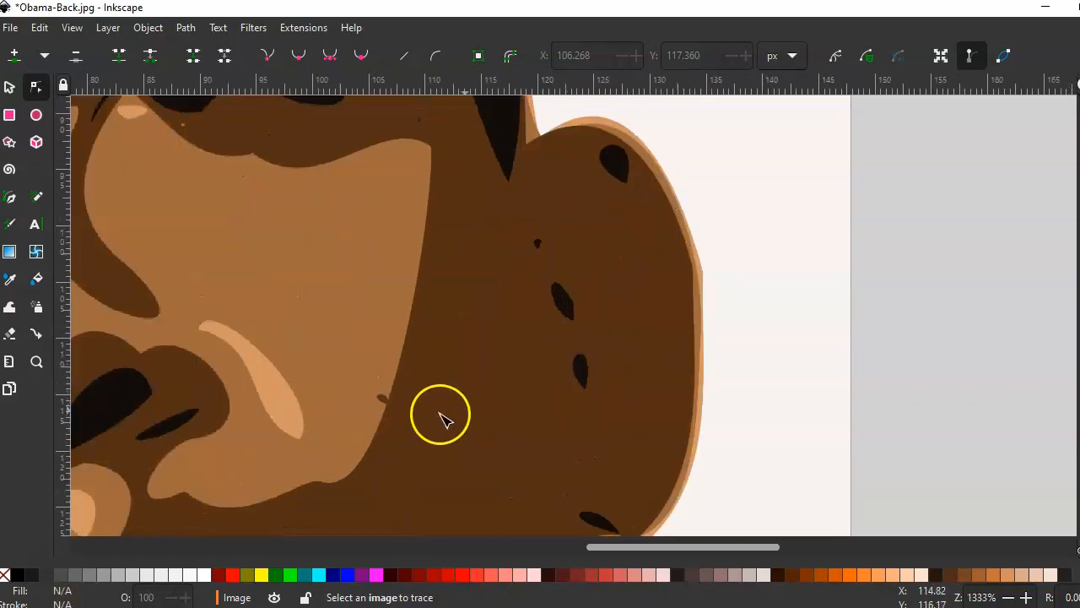
click(382, 399)
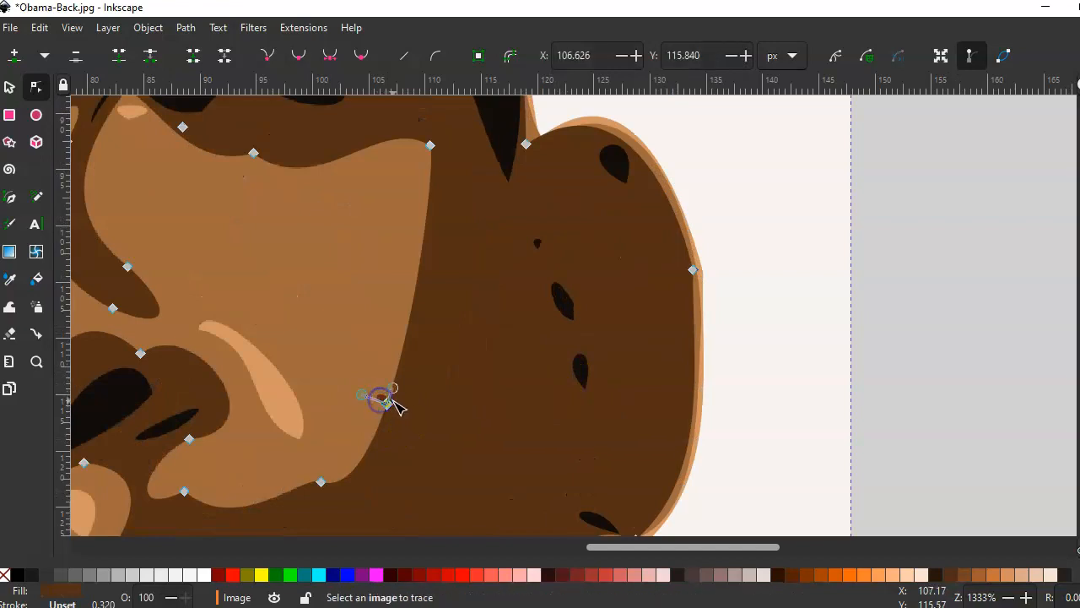